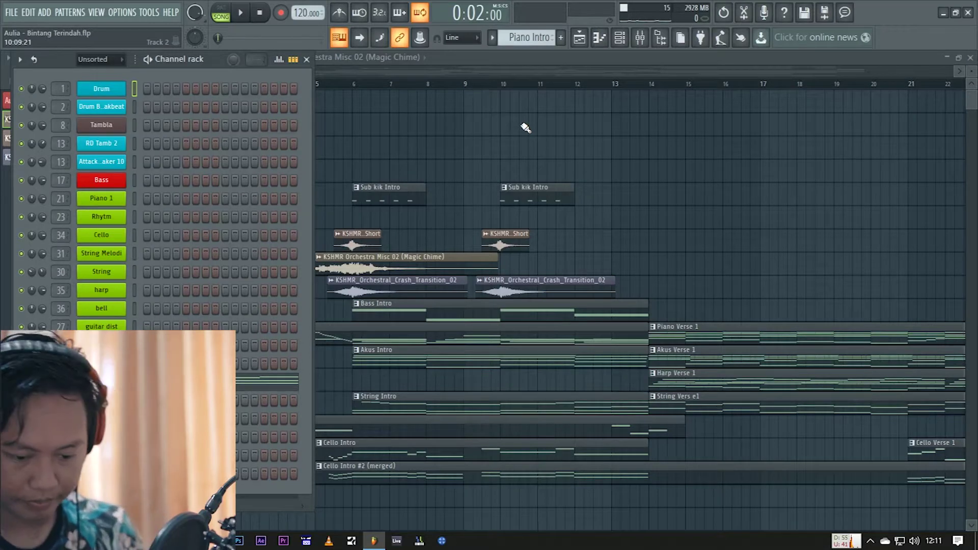
Open the Drum channel's FPC kit and audition its Kick 1 and snare pads
click(116, 93)
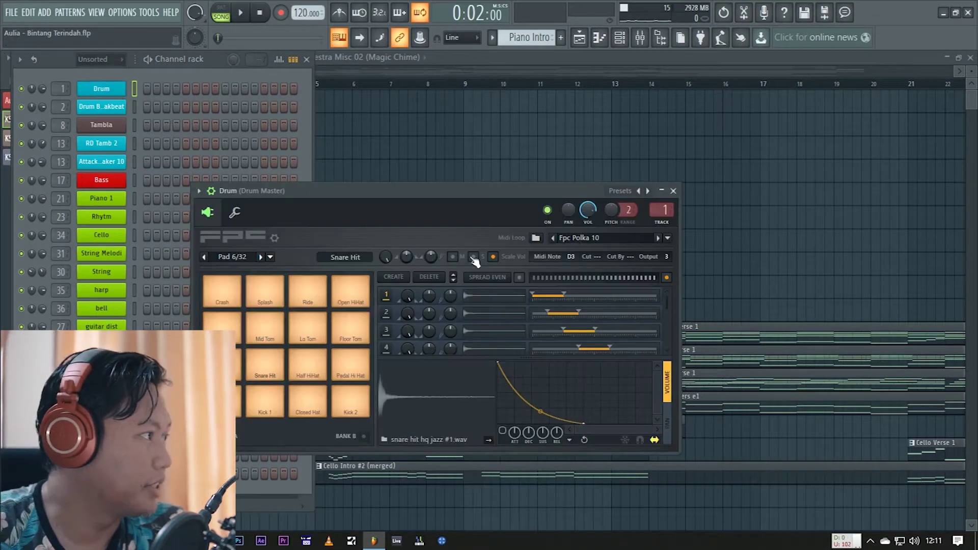
click(281, 407)
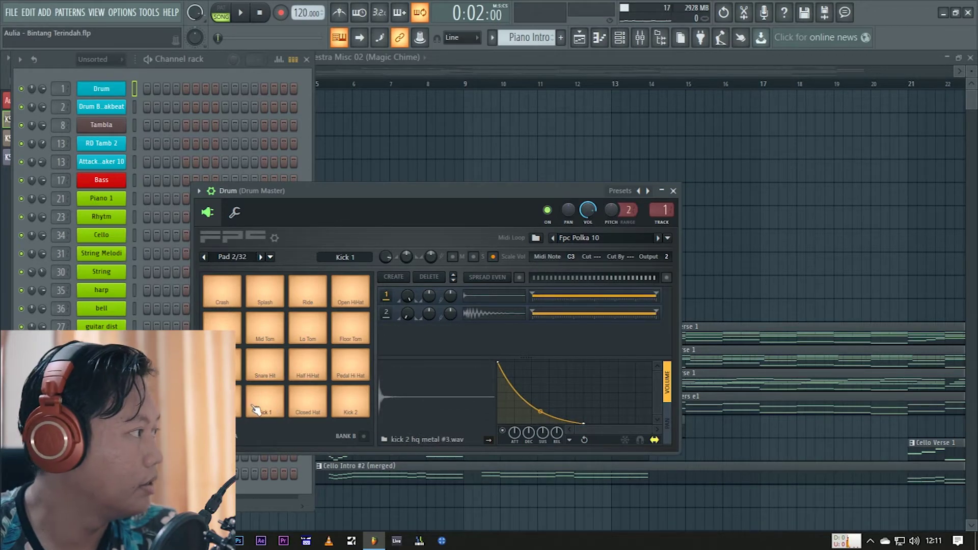
click(238, 364)
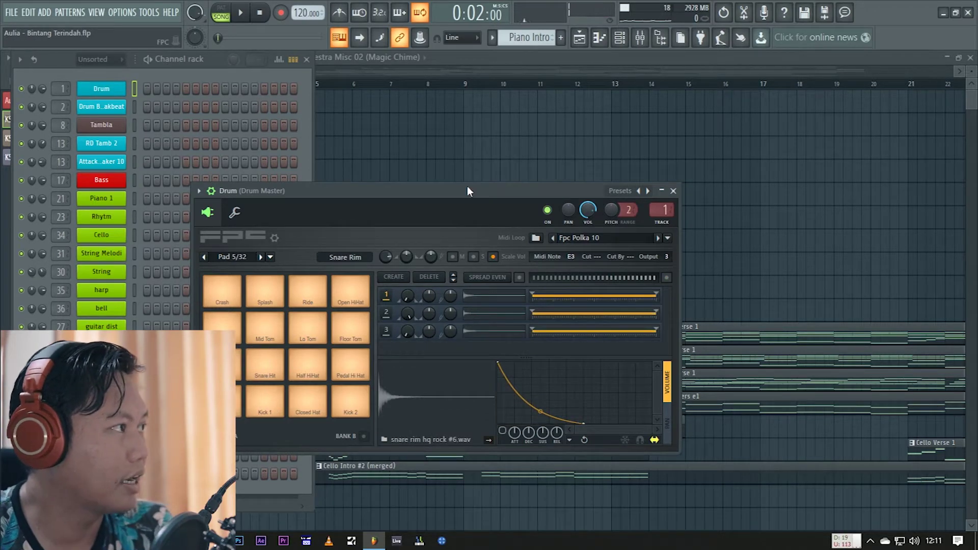
Open the Tambla channel's Kontakt instrument, reposition its window and audition a note of the tabla
click(114, 124)
drag(460, 91, 552, 85)
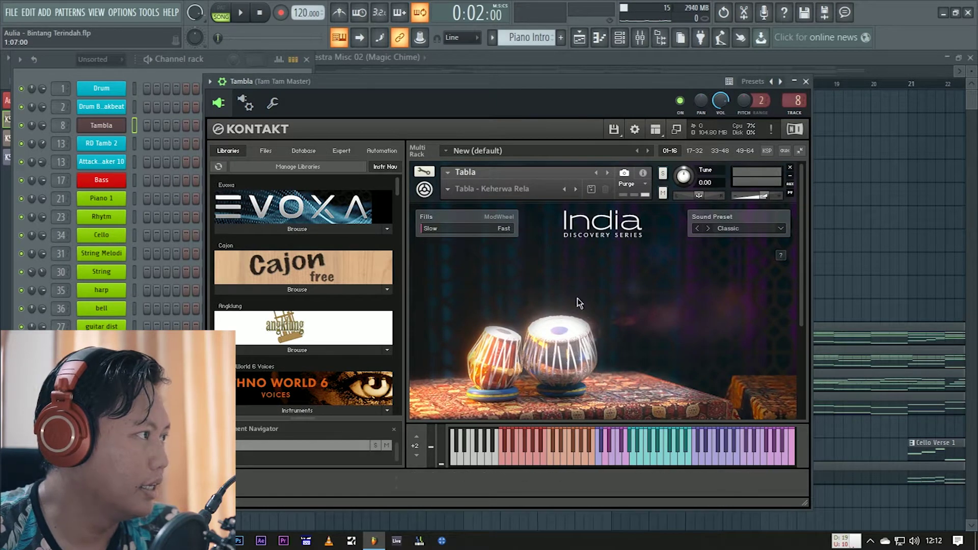
click(592, 460)
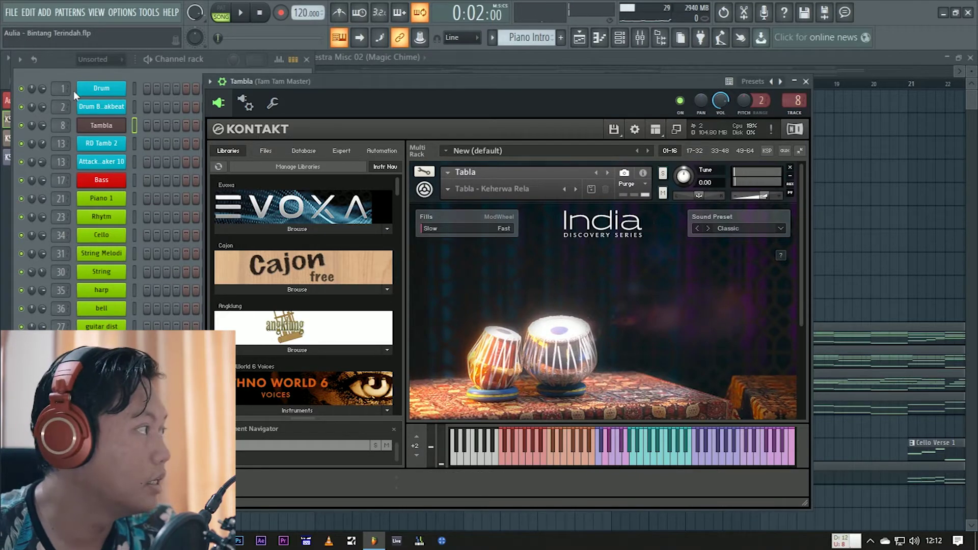
Audition the RD Tamb 2 percussion sample, move its window aside and open the Attack Shaker 10 channel
click(124, 147)
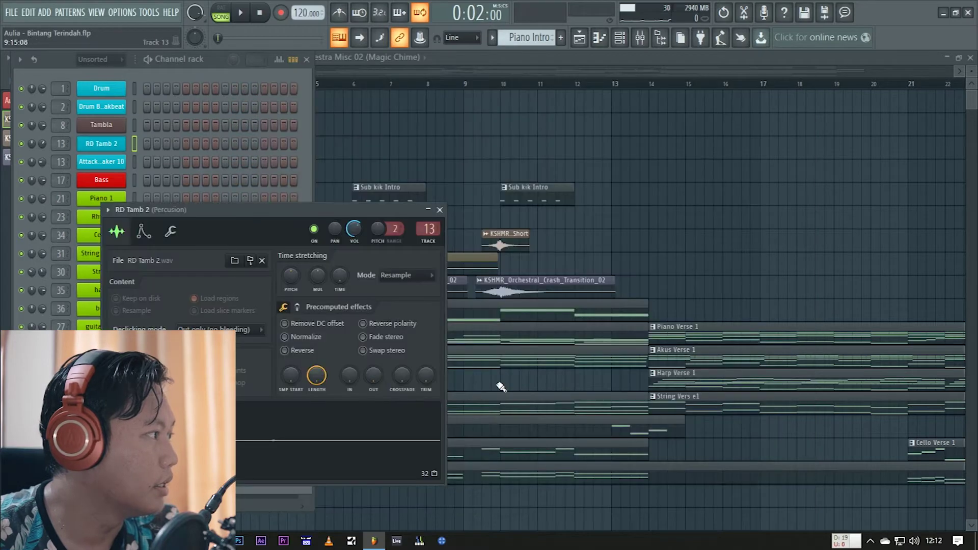
click(264, 431)
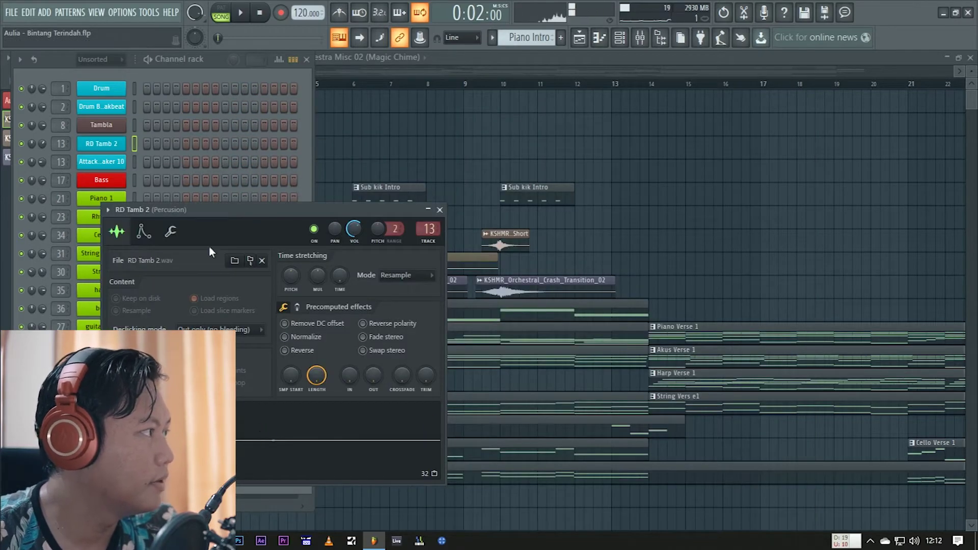
drag(231, 210, 527, 119)
click(102, 161)
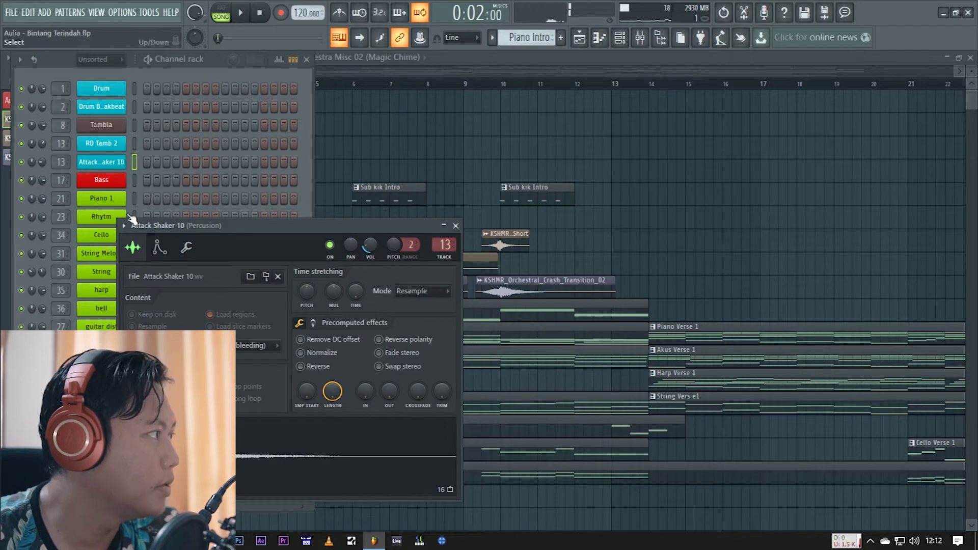
Open the Bass channel's DSK SF2 player, then audition the Piano 1 channel's FL Keys across neighbouring notes
click(116, 181)
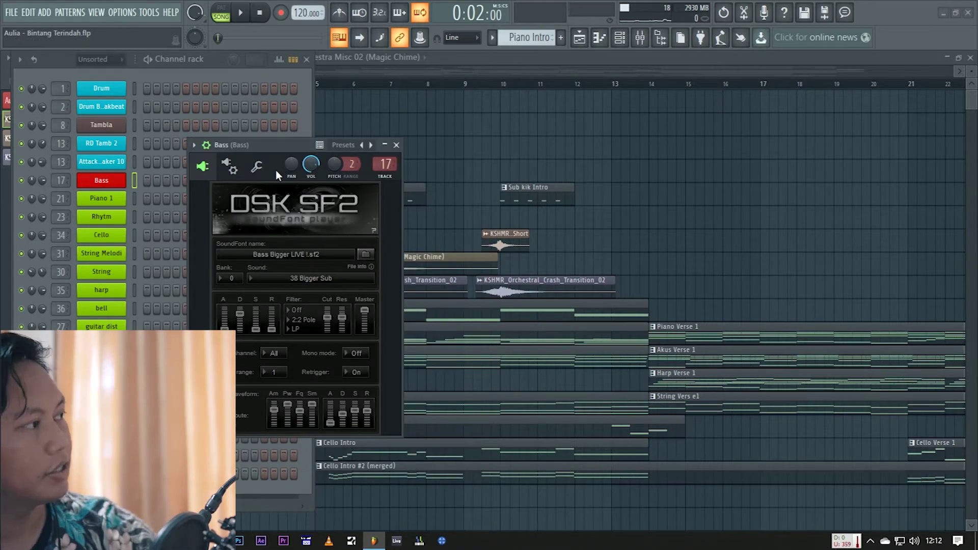
drag(280, 147, 365, 147)
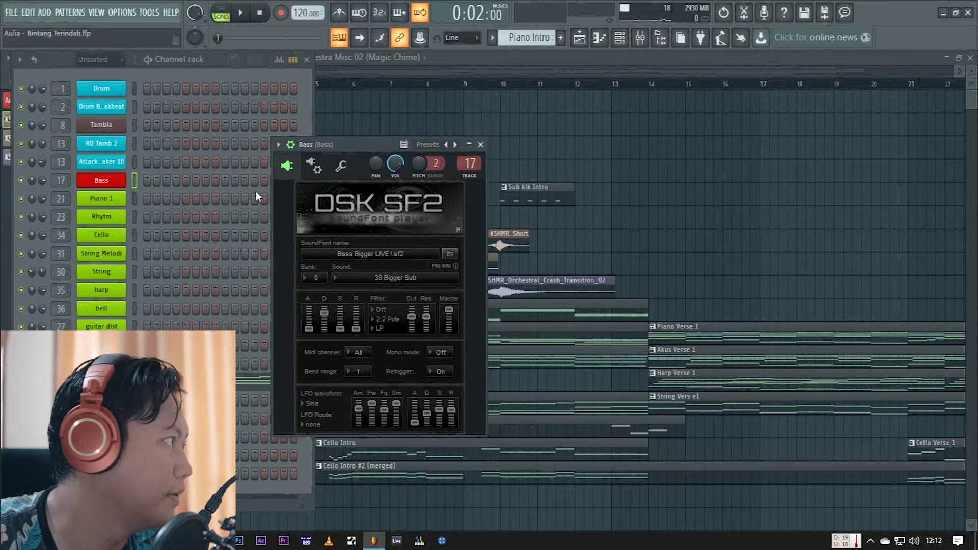
click(104, 198)
drag(403, 321, 417, 321)
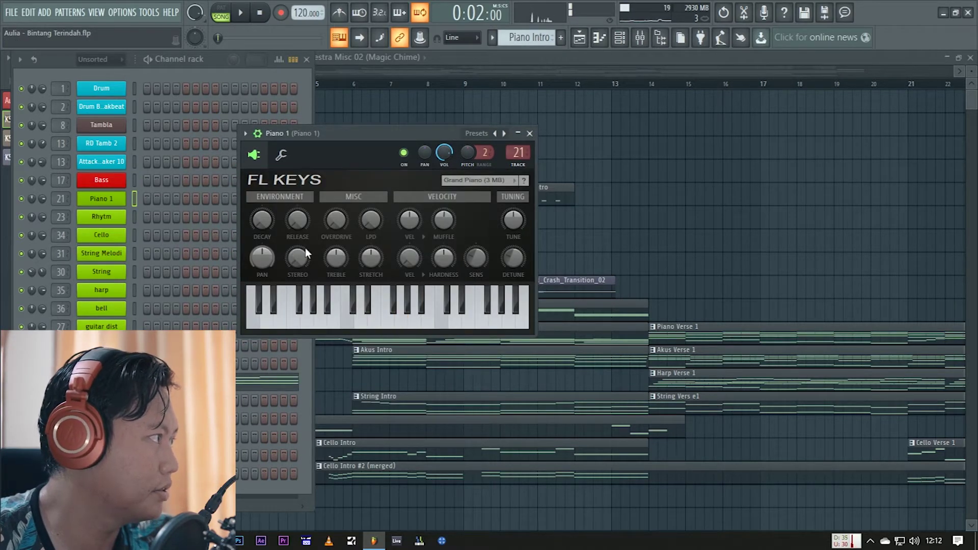
Open the Rhytm channel's Morphine synth, view its miscellaneous channel settings and keyboard, and return to the synth interface
click(113, 218)
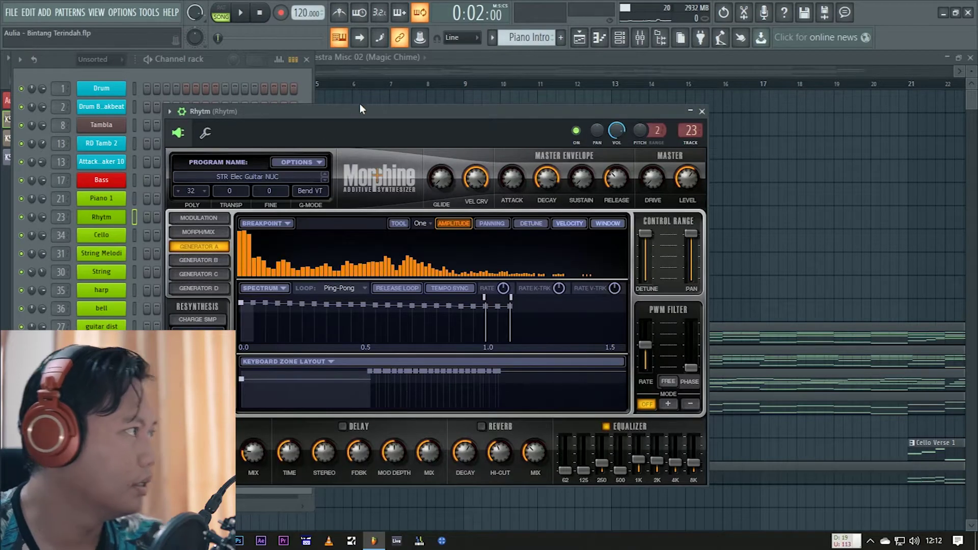
click(205, 133)
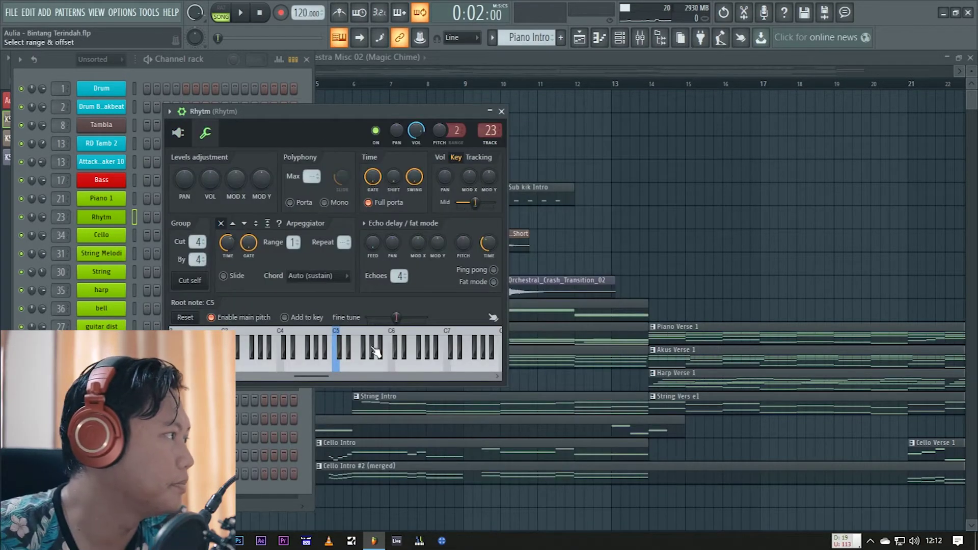
click(177, 133)
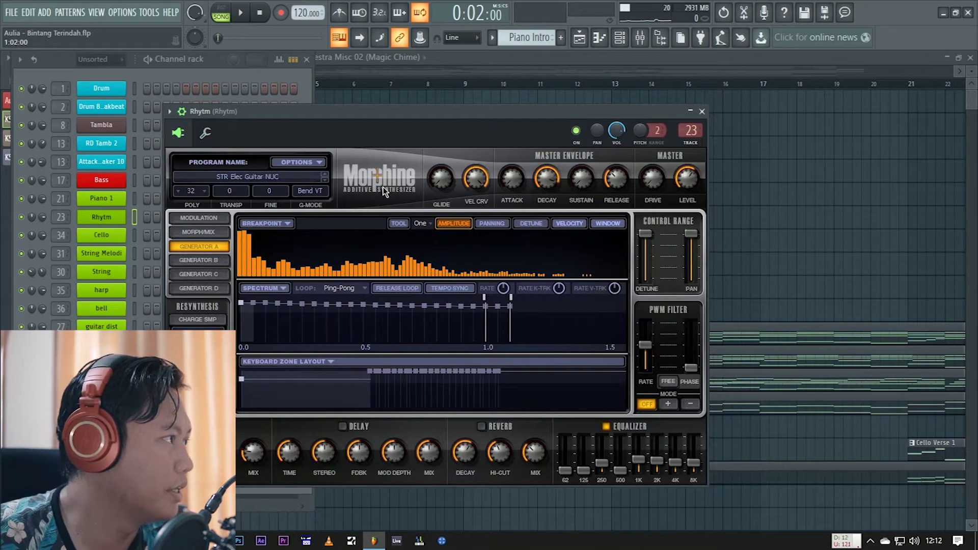
Open the Cello, String Melodi and String channels one after another and show the String channel's sample settings
click(97, 236)
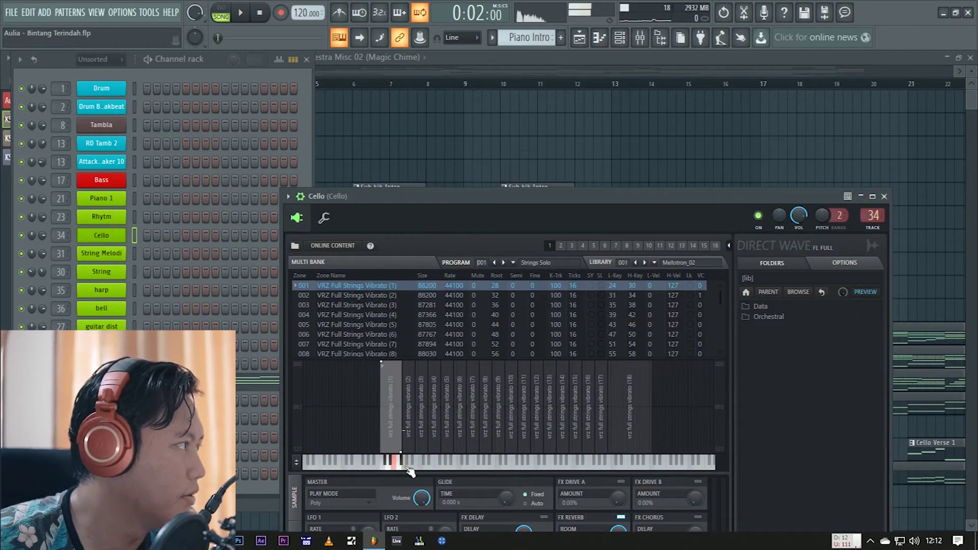
click(109, 259)
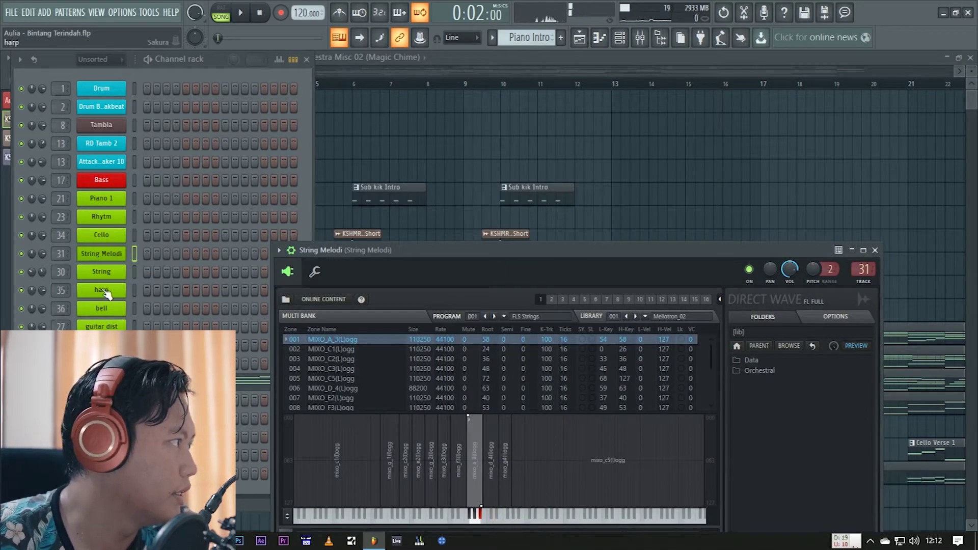
click(101, 271)
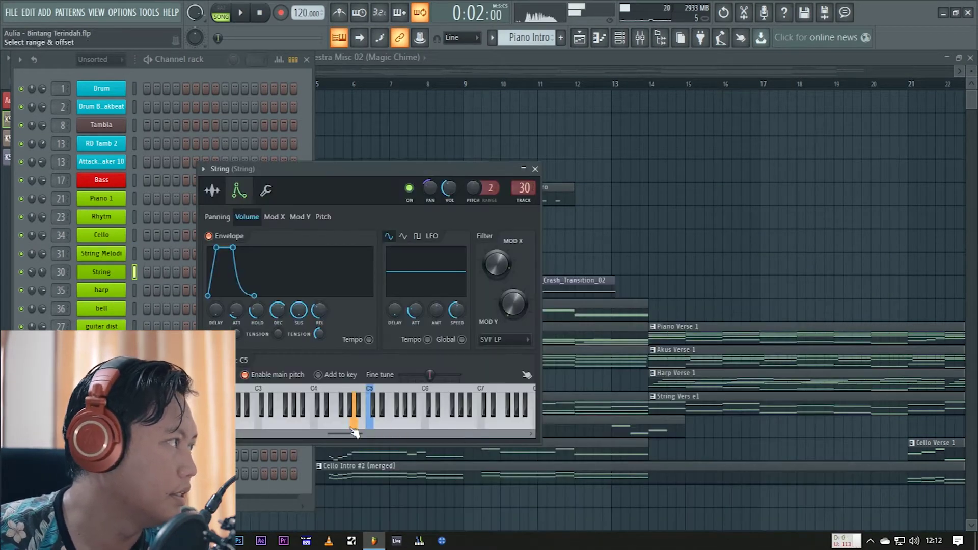
click(215, 197)
Open the harp channel's Sakura and the bell channel's Morphine, and show the bell's miscellaneous settings with the keyboard
click(102, 291)
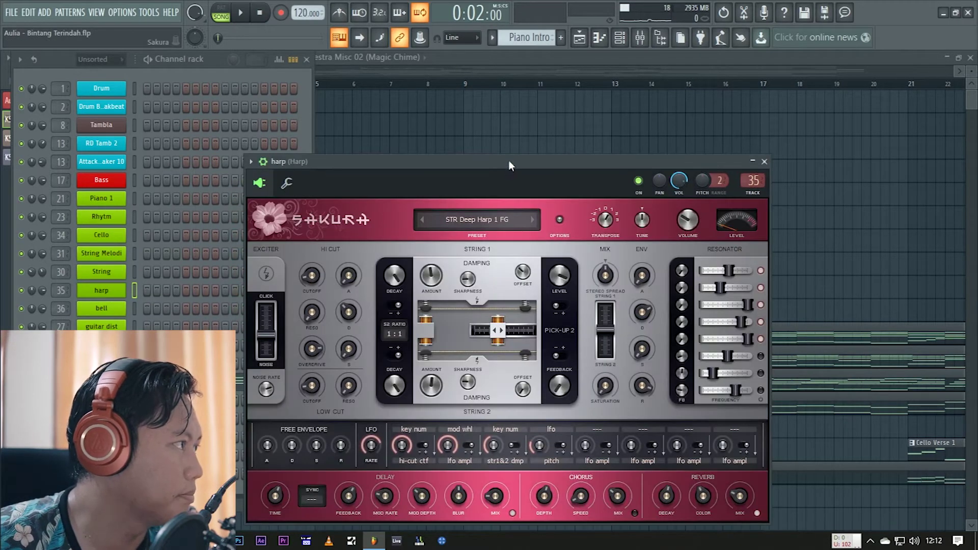
drag(509, 160, 533, 90)
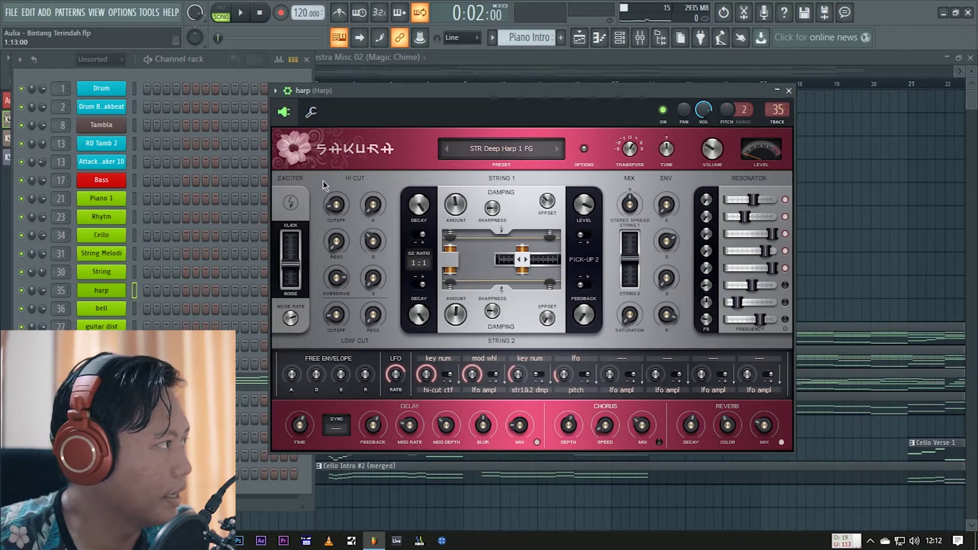
click(105, 308)
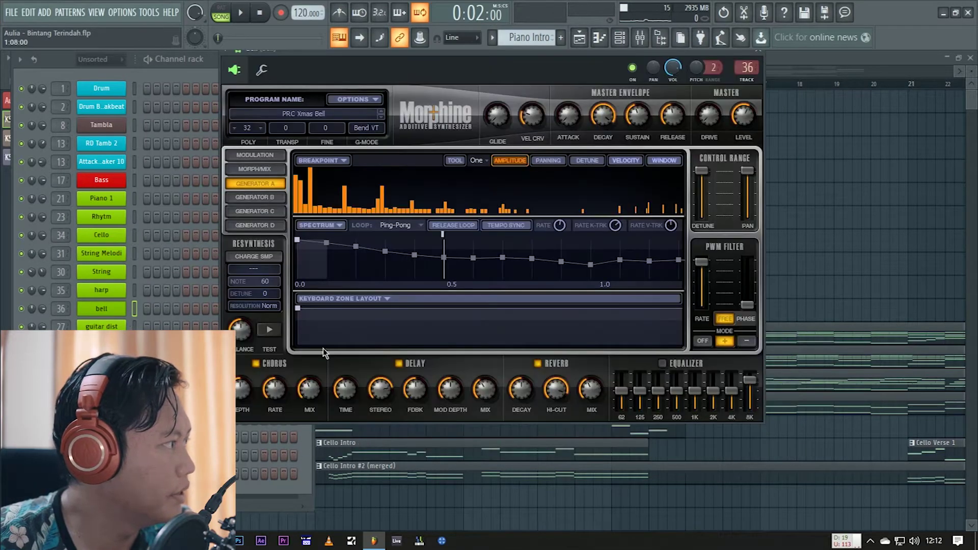
click(262, 70)
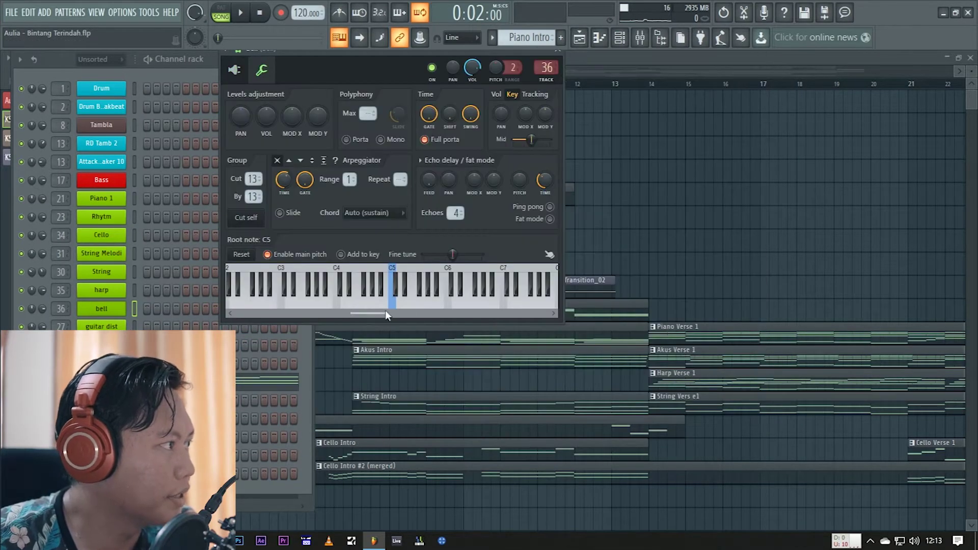
Open the guitar dist channel's Slayer, reposition it, and audition a note of the guitar melodi channel's RealLPC
click(114, 327)
drag(269, 219, 466, 120)
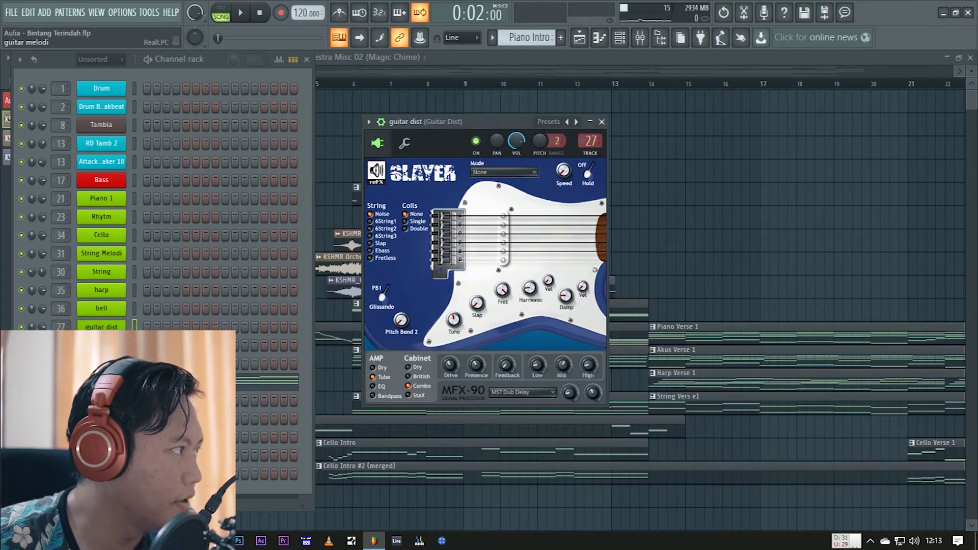
click(109, 345)
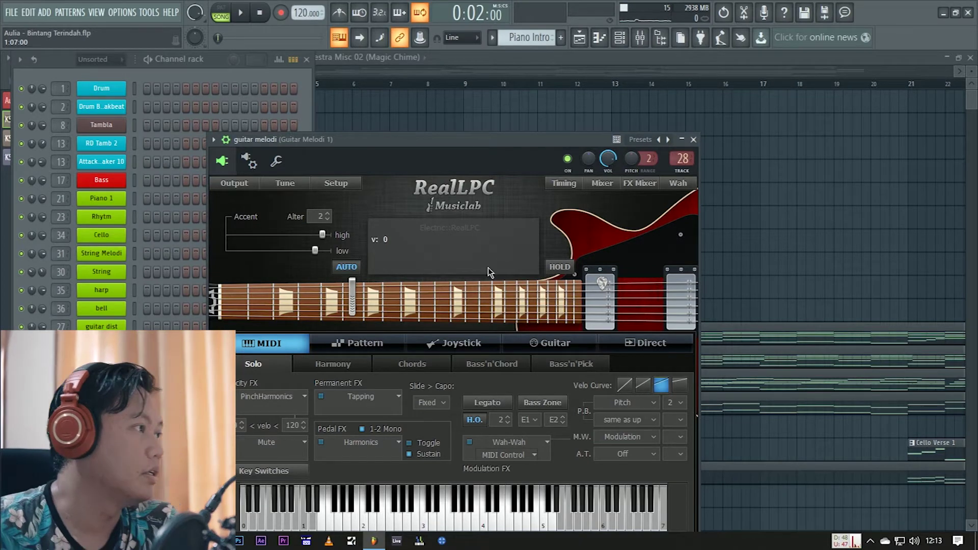
click(458, 515)
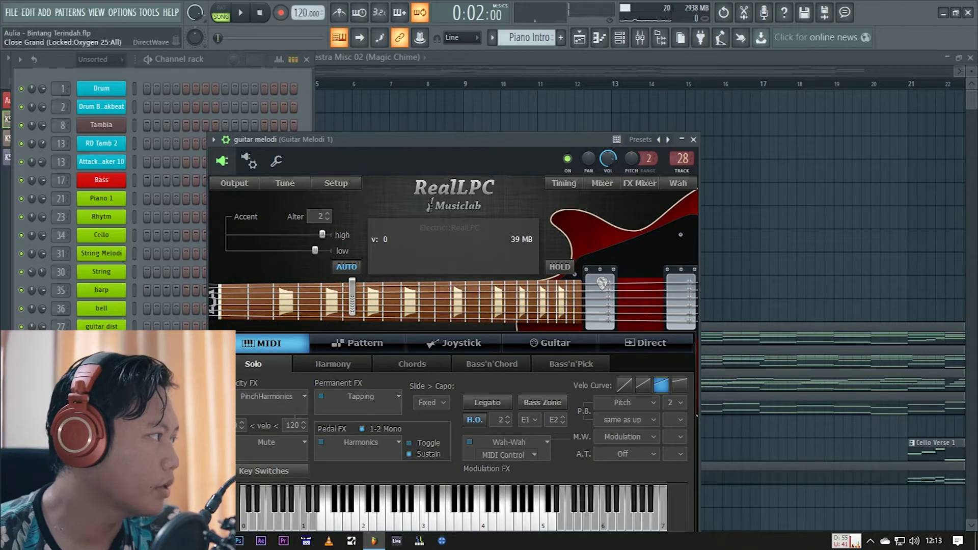
Audition the Close Grand piano and the Organ channel on their keyboards, and return to the organ's Morphine interface
click(101, 418)
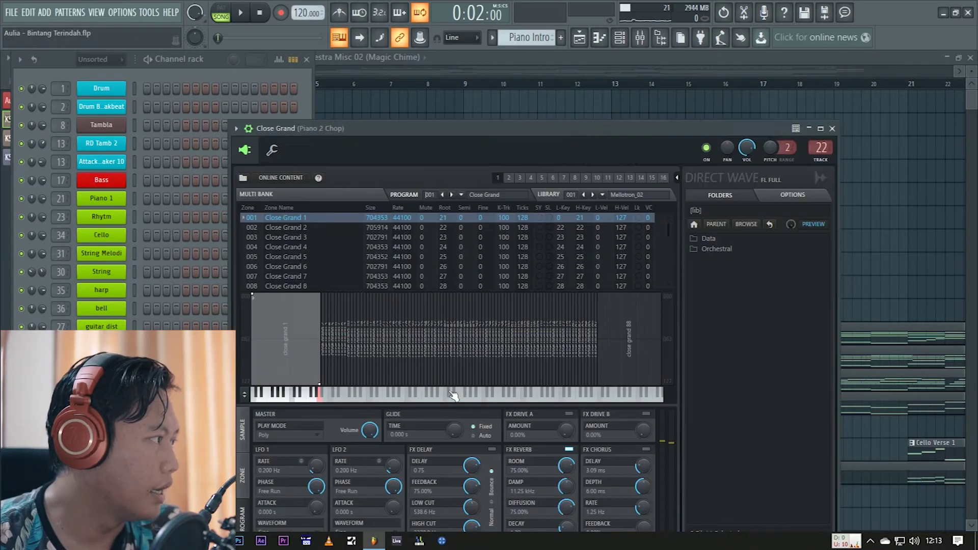
click(488, 394)
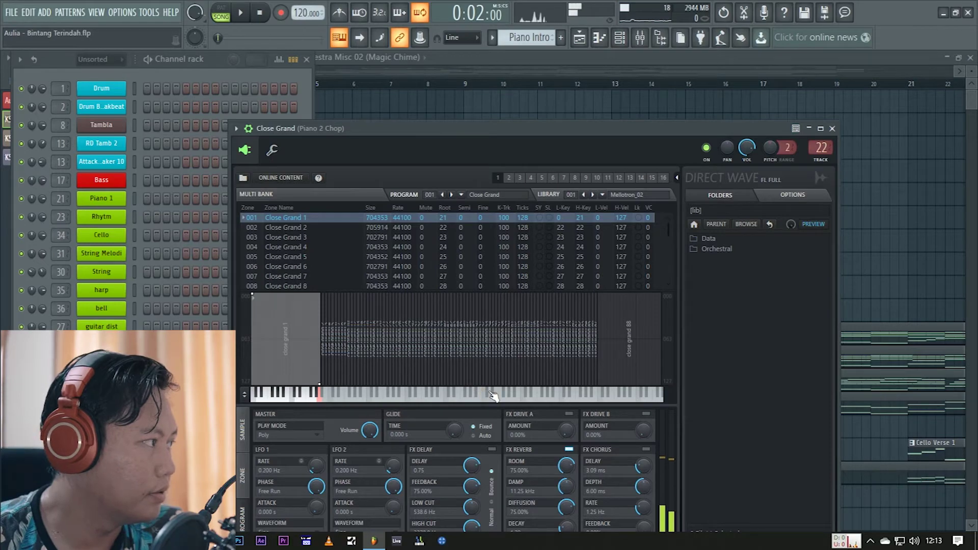
click(101, 436)
drag(319, 136, 568, 106)
click(313, 121)
click(451, 355)
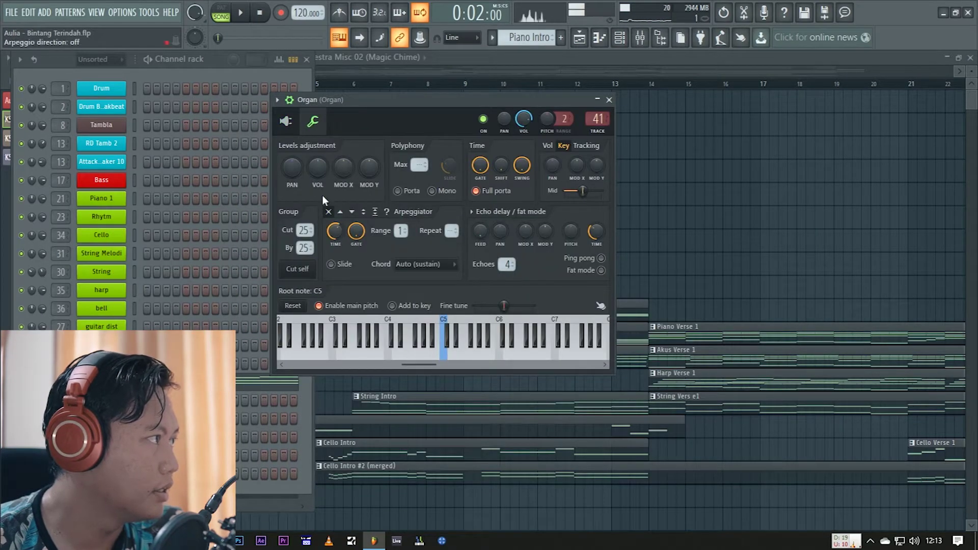
click(286, 121)
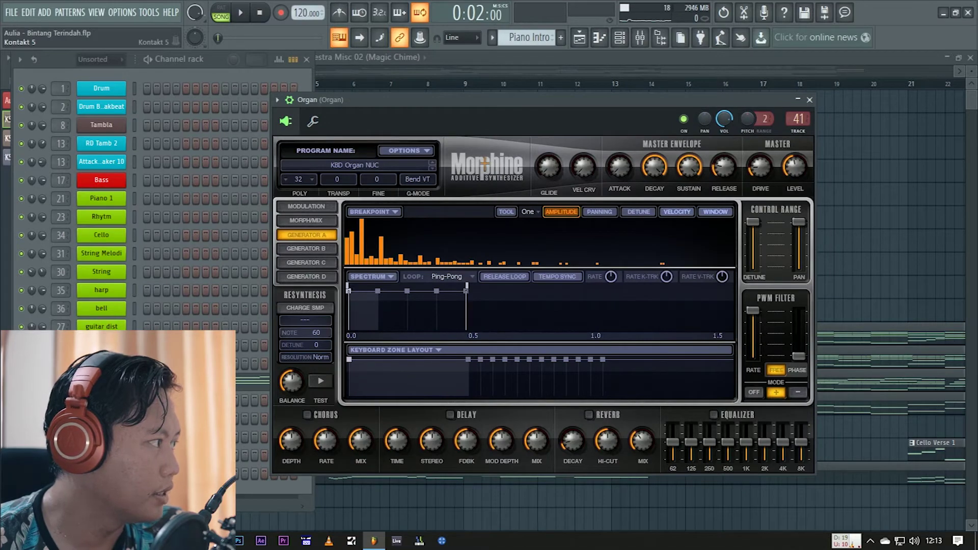
Open the Kontakt 5 channel's Bansuri flute, and audition the Morphine harp channel across a range of keys
click(101, 455)
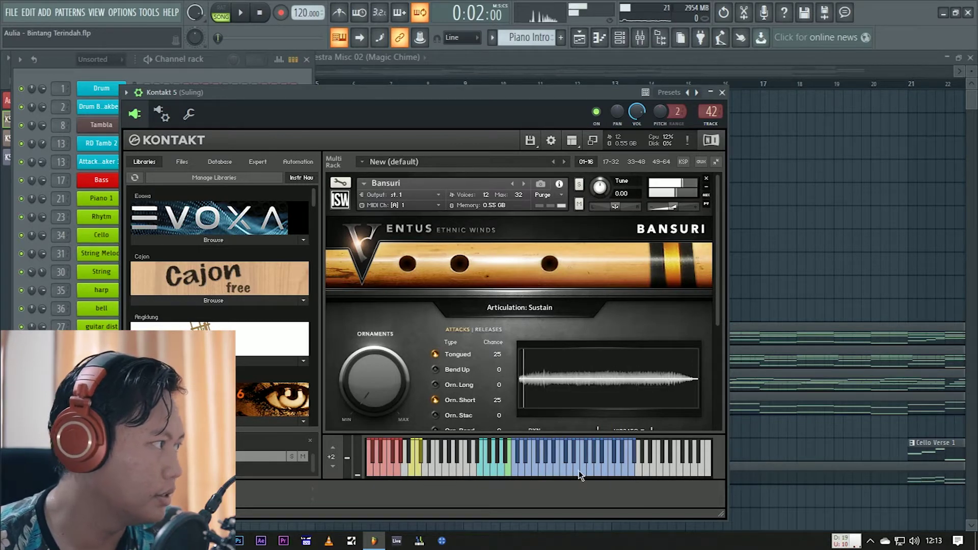
click(102, 474)
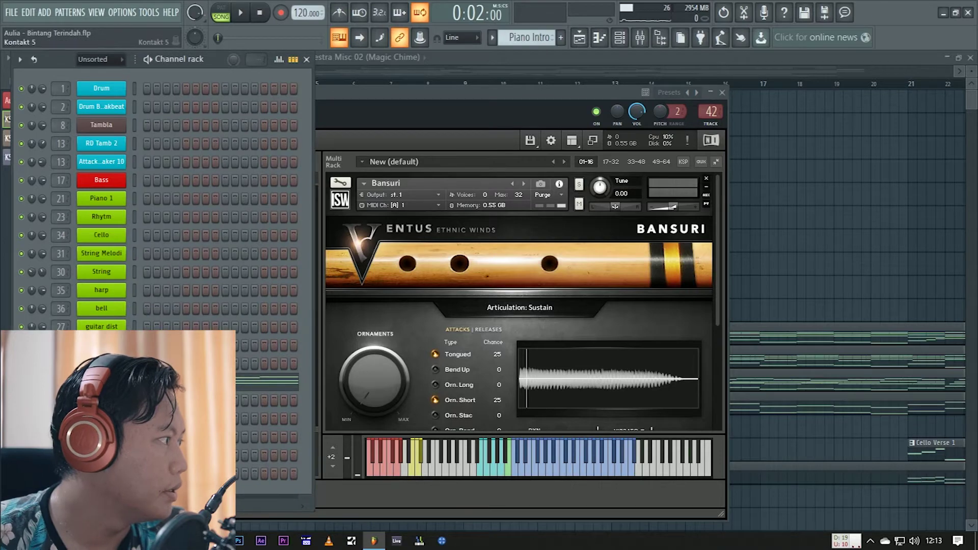
click(101, 455)
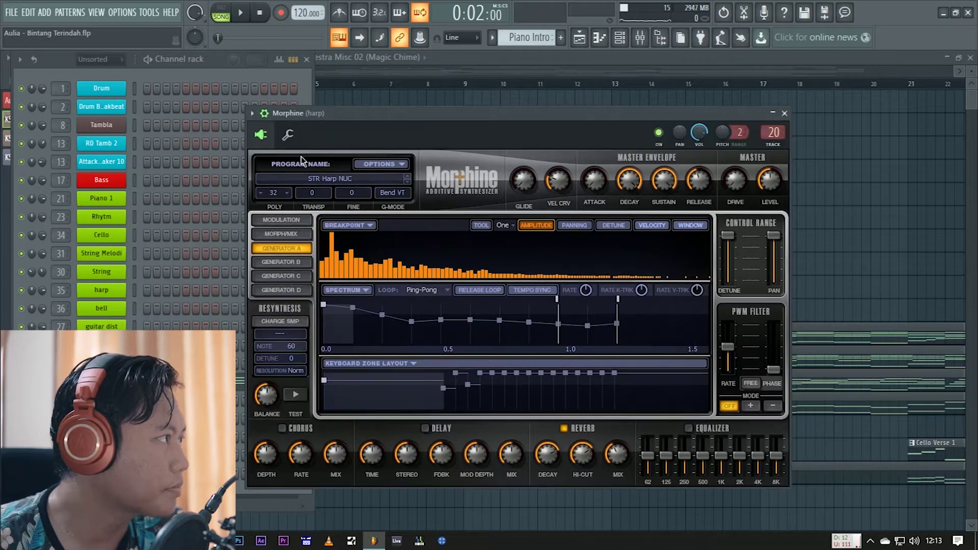
click(287, 135)
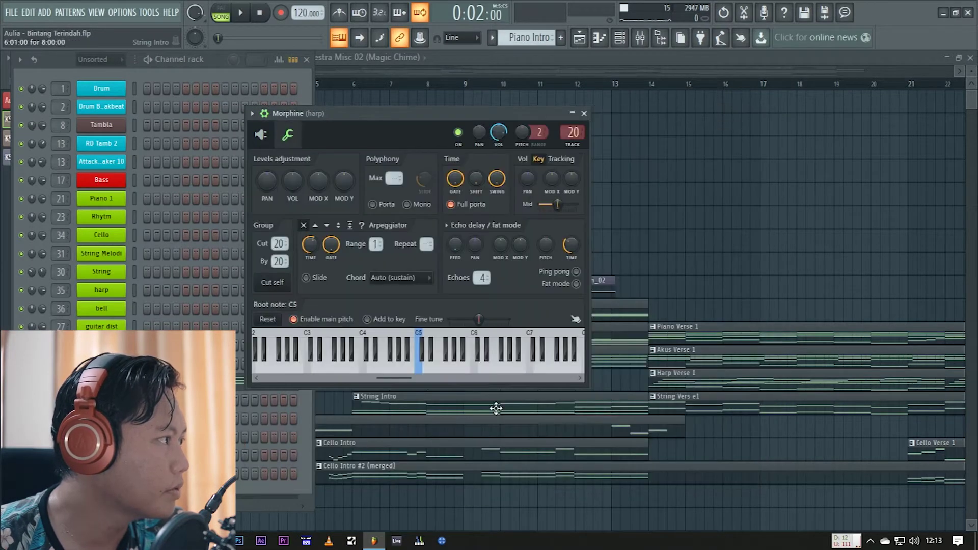
click(461, 368)
drag(462, 369, 523, 370)
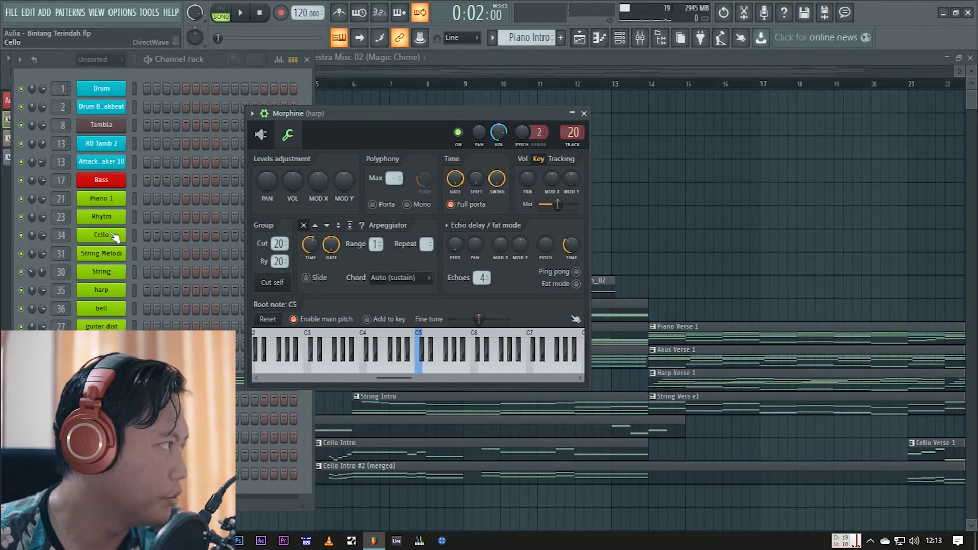
Audition a note of the RealGuitar acoustic guitar, reposition its window and open the Kontakt 6 string ensemble channel
click(102, 363)
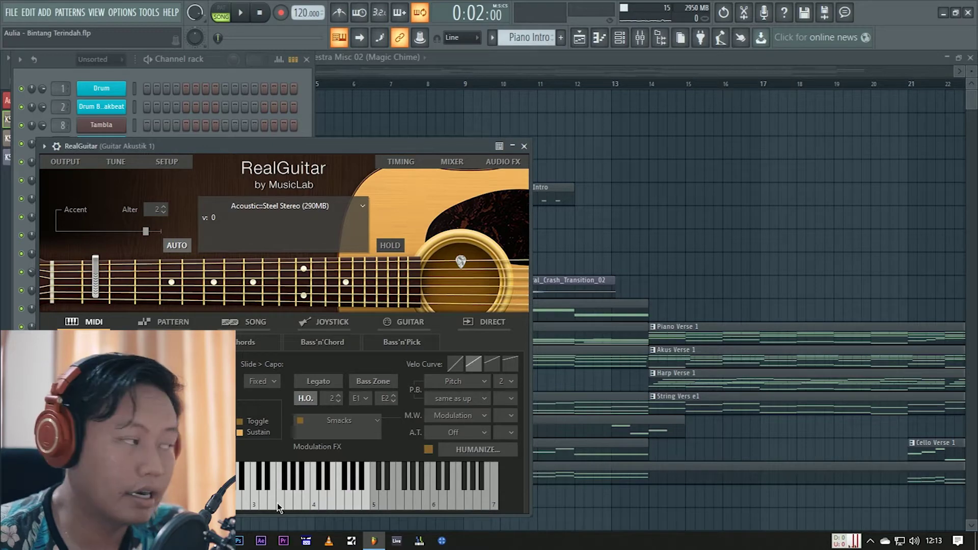
click(296, 504)
drag(80, 151, 282, 123)
click(101, 363)
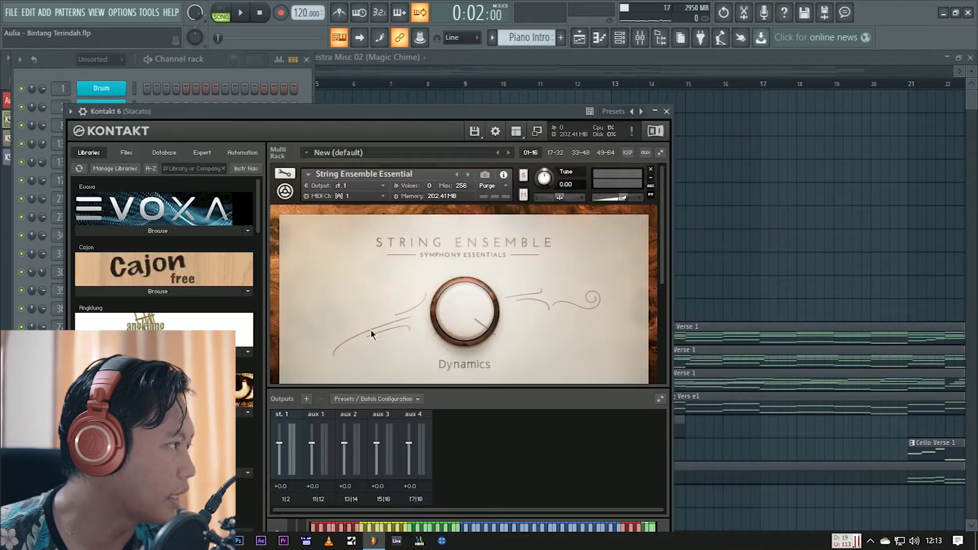
Reposition the String Ensemble window, audition several notes in its Violins Spiccato range and return to the playlist
drag(427, 112, 478, 52)
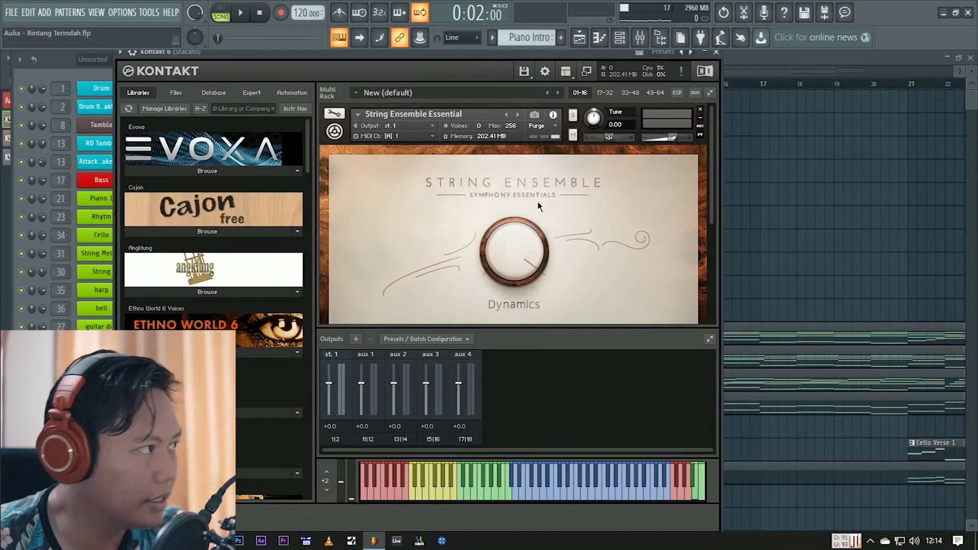
click(552, 490)
click(543, 489)
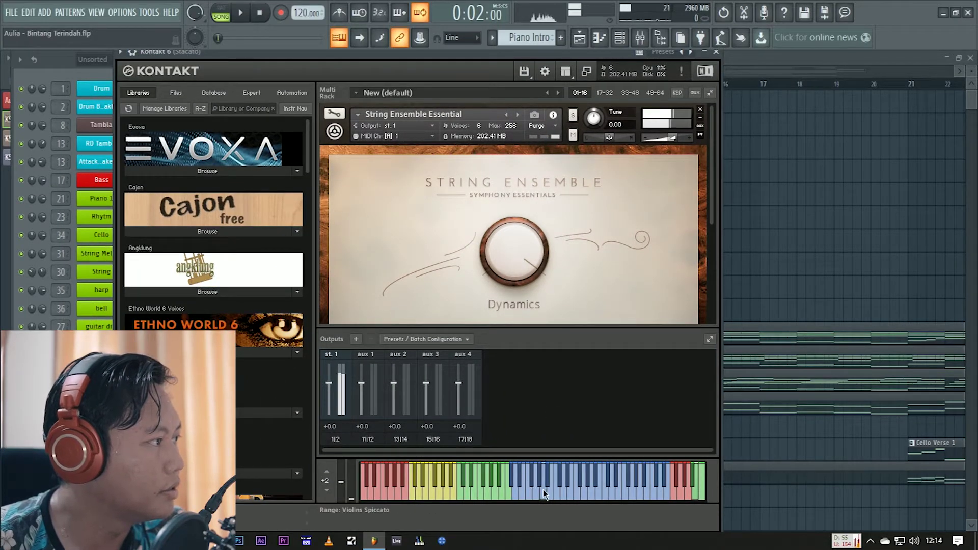
click(564, 496)
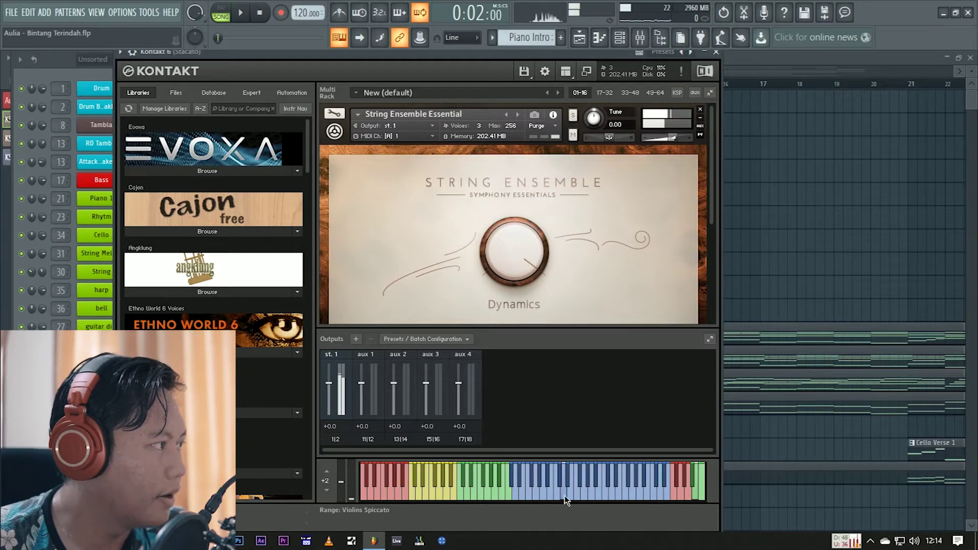
right_click(781, 242)
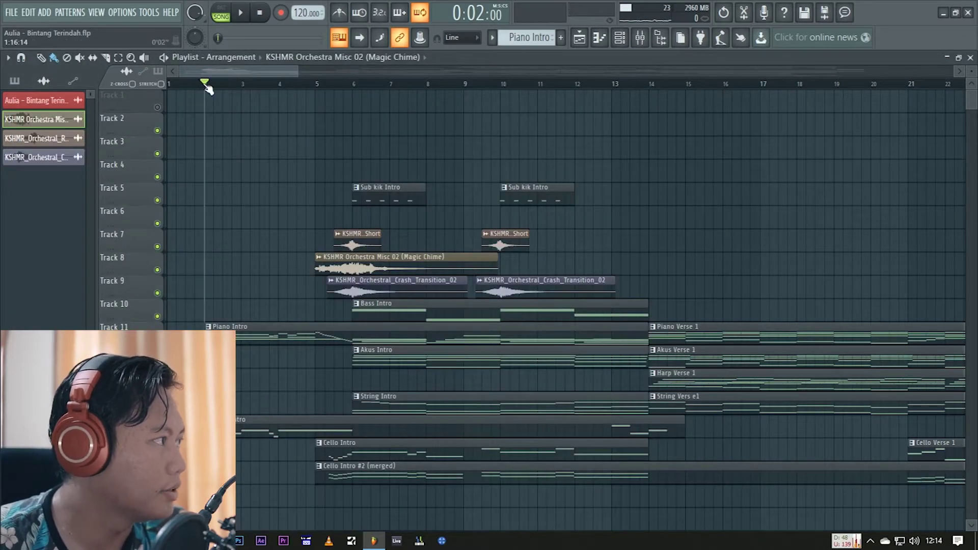
Open the Piano Intro clip in the piano roll, audition its melody and chords by scrubbing through them, and return to the playlist
double_click(244, 334)
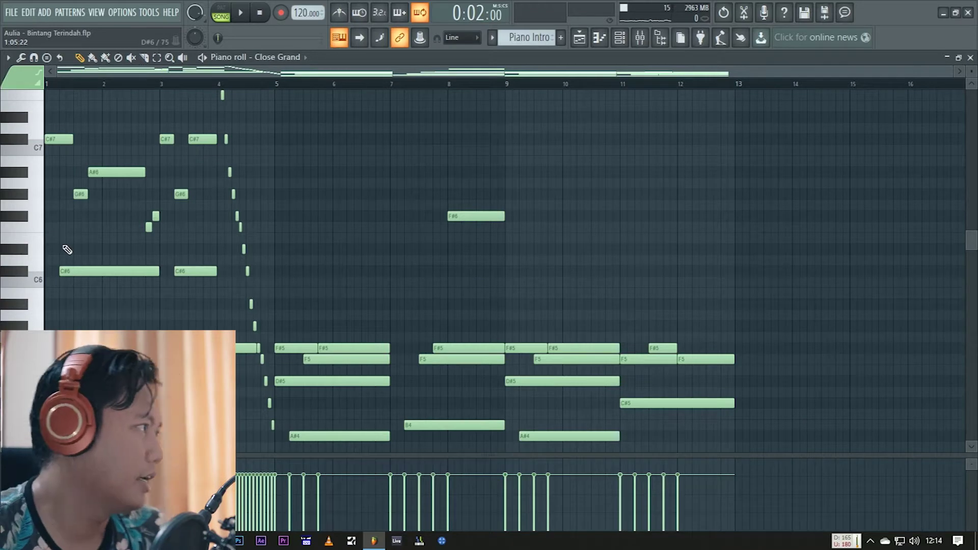
key(space)
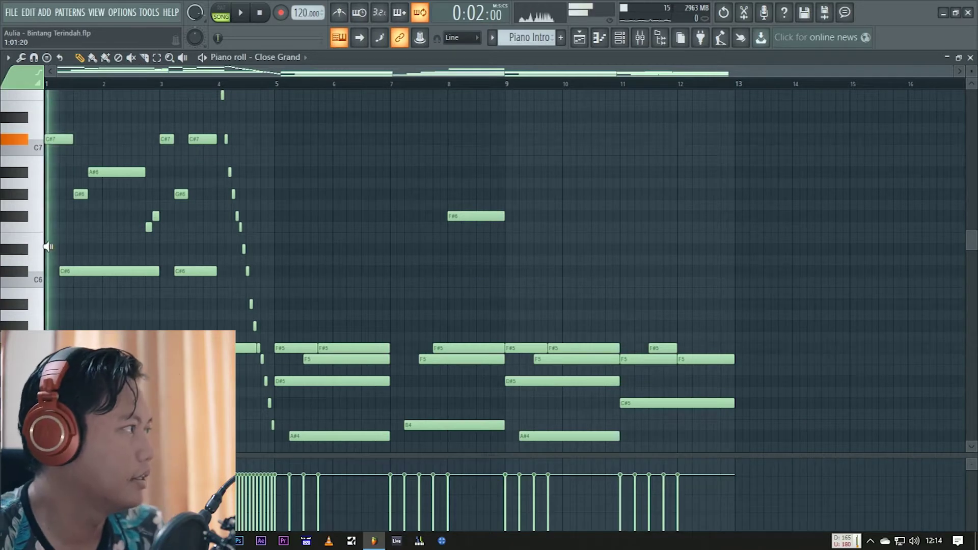
drag(87, 261, 255, 277)
scroll(282, 277, down, 3)
mouse_move(262, 310)
mouse_down()
mouse_move(596, 307)
mouse_move(728, 283)
mouse_up()
click(591, 39)
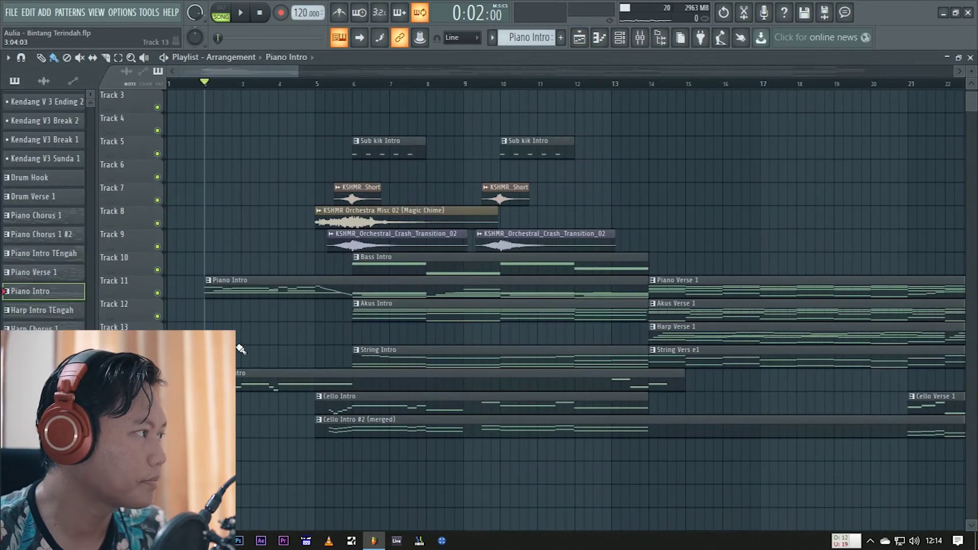
Open the Flute Intro clip's notes, scrub through the opening phrase and the closing phrase around bar 12, and return to the playlist
double_click(326, 374)
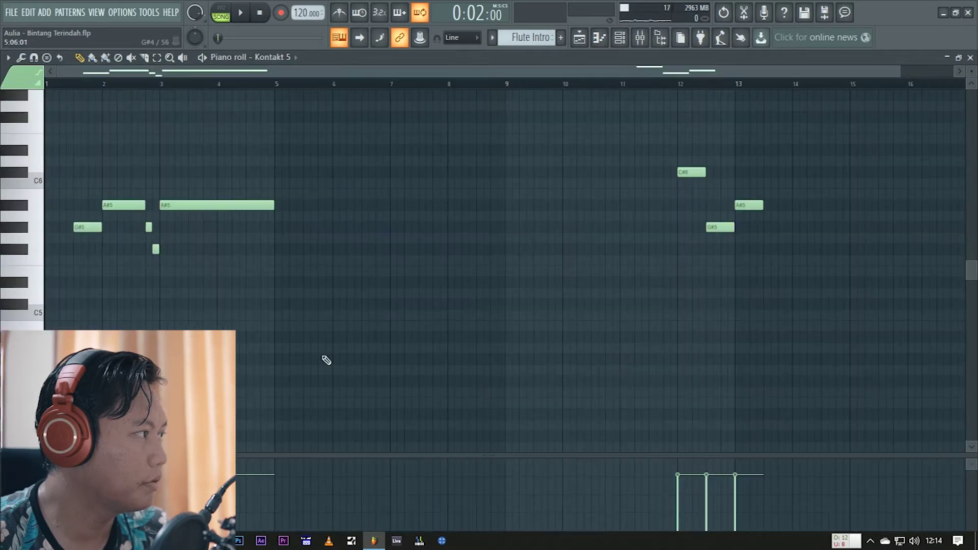
drag(73, 279, 273, 297)
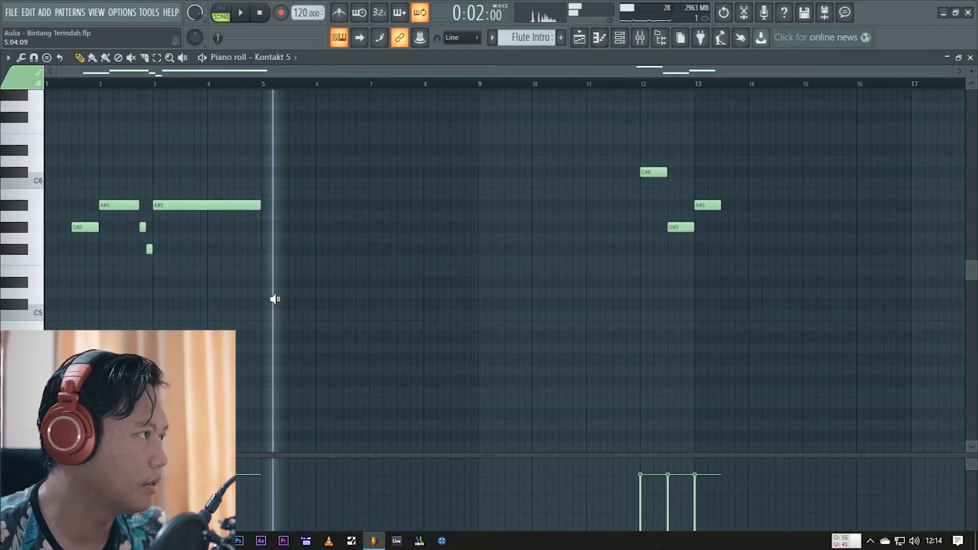
drag(667, 262, 703, 257)
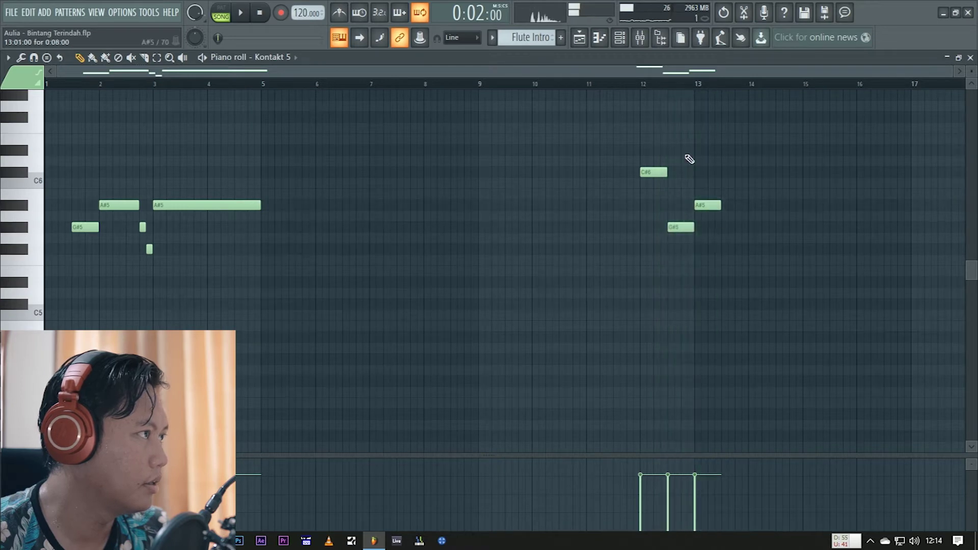
click(582, 43)
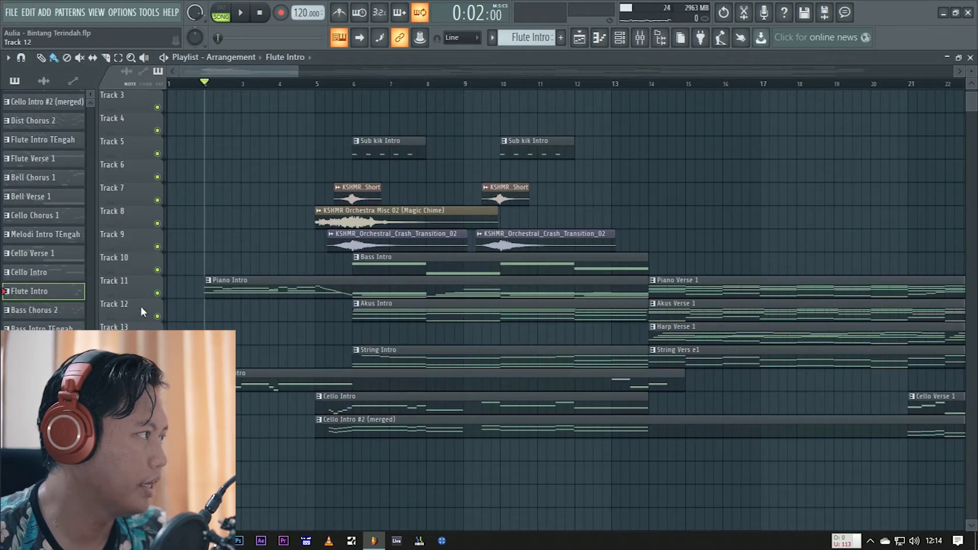
Solo the Piano Intro and Flute Intro tracks, play them together and stop playback
ctrl+click(157, 292)
click(157, 386)
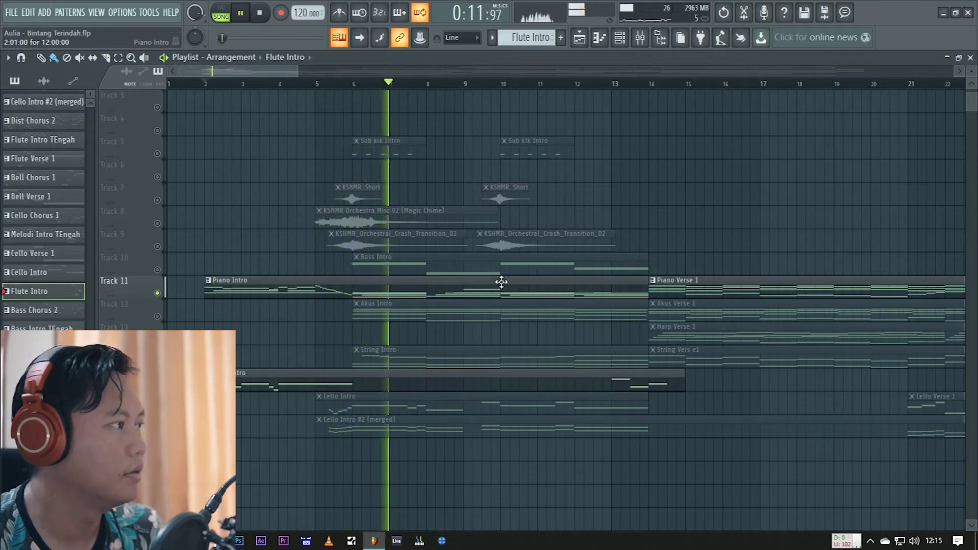
key(space)
Solo Track 10, restore all the tracks and audition the Bass Intro clip on its own
click(159, 270)
right_click(159, 270)
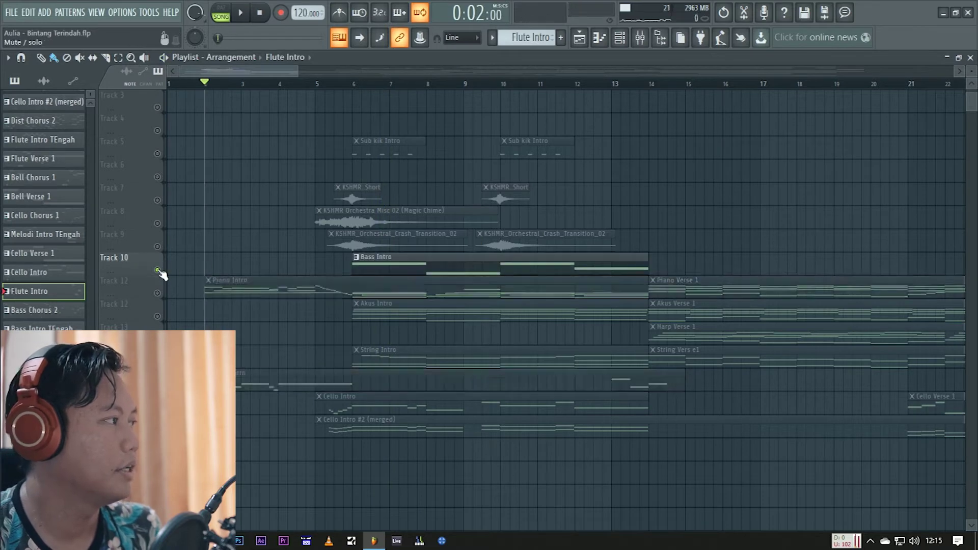
right_click(159, 270)
alt+right_click(351, 270)
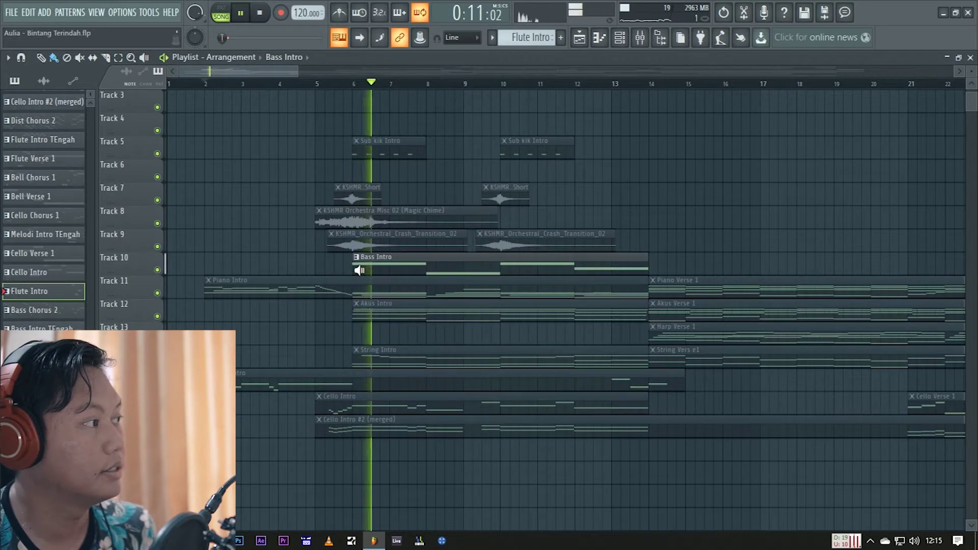
Open the Bass Intro clip in the piano roll, scrub through its long notes and return to the playlist
click(417, 268)
double_click(417, 268)
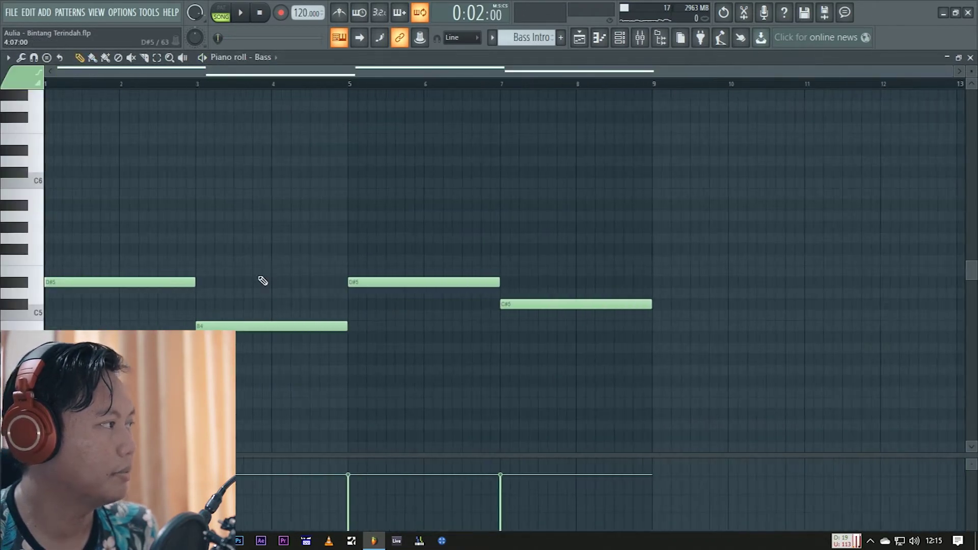
drag(135, 294, 534, 303)
click(579, 38)
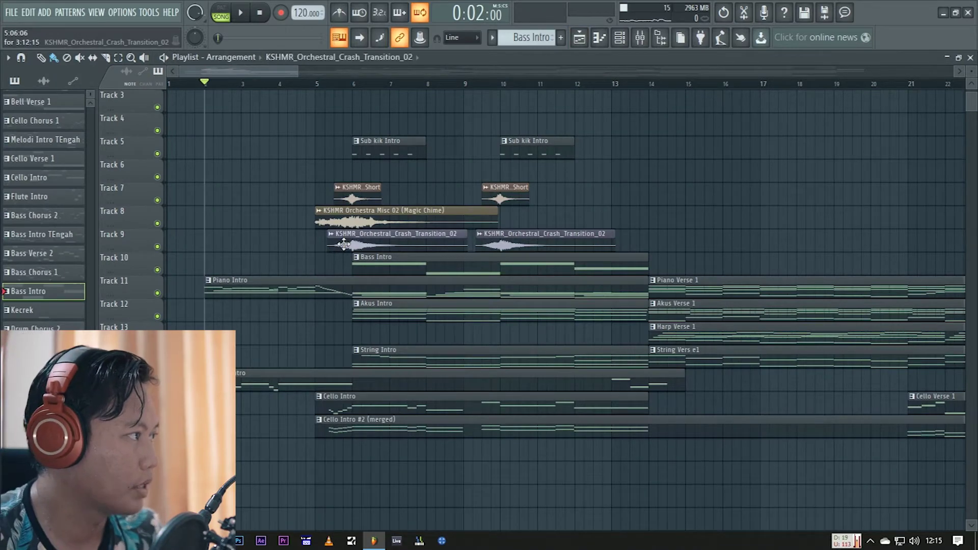
Open the settings of the Crash Transition, Magic Chime and Orchestral Roll sample clips one after another, closing each
double_click(503, 247)
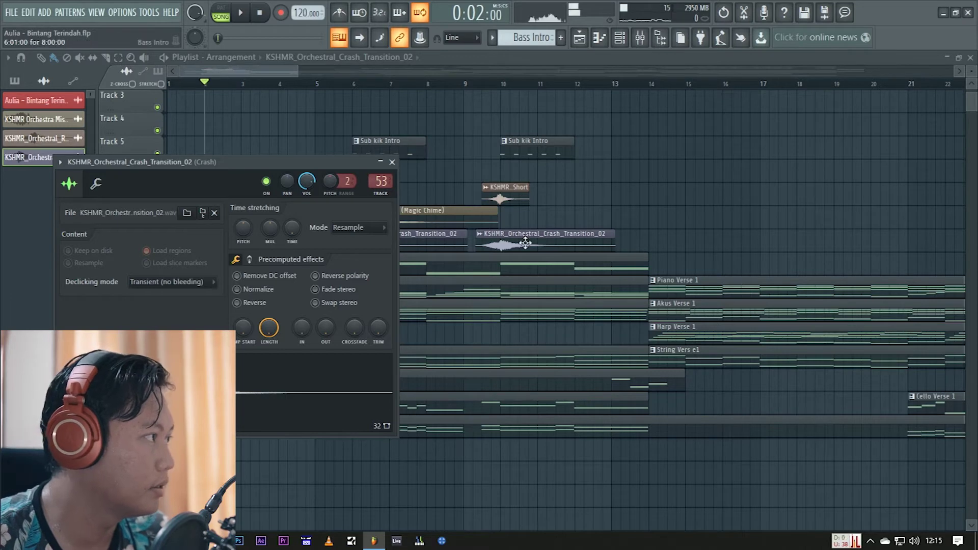
key(Escape)
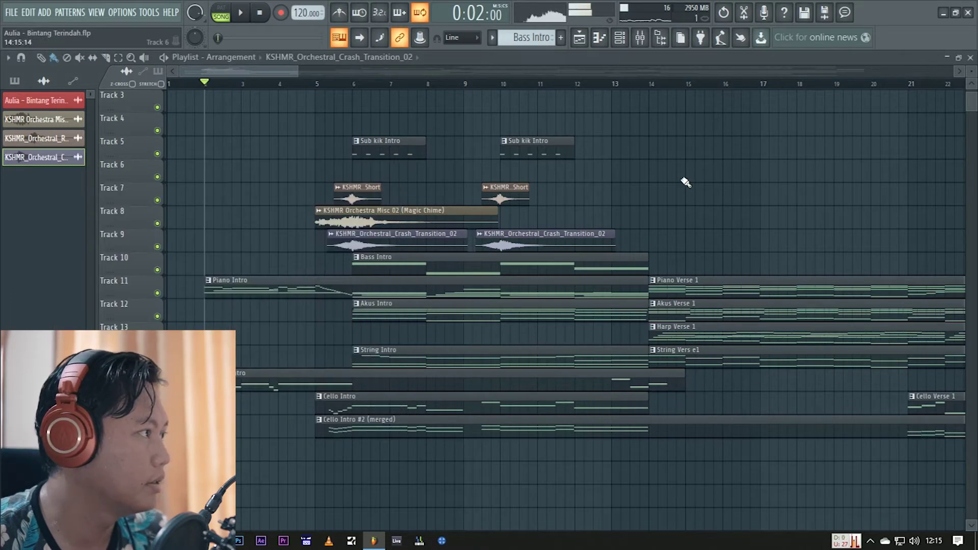
double_click(336, 215)
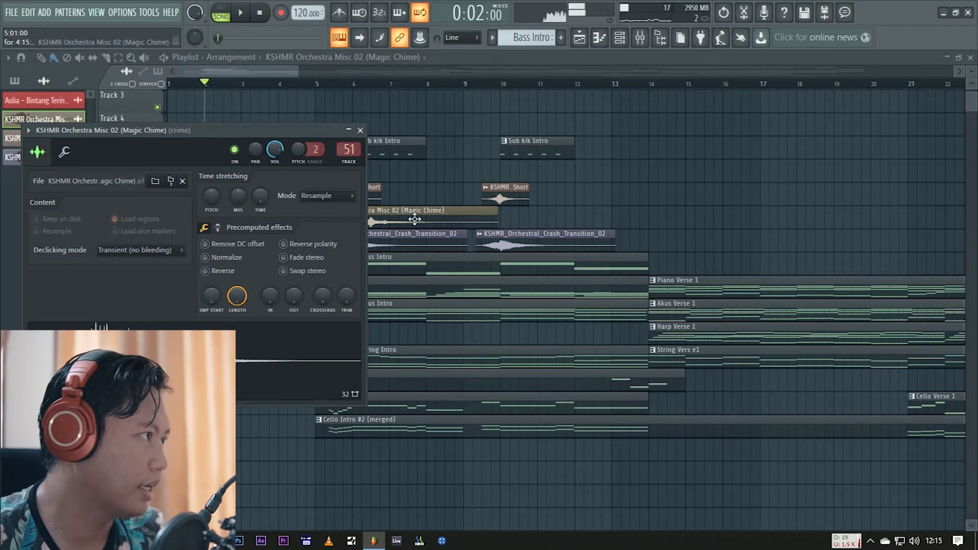
key(Escape)
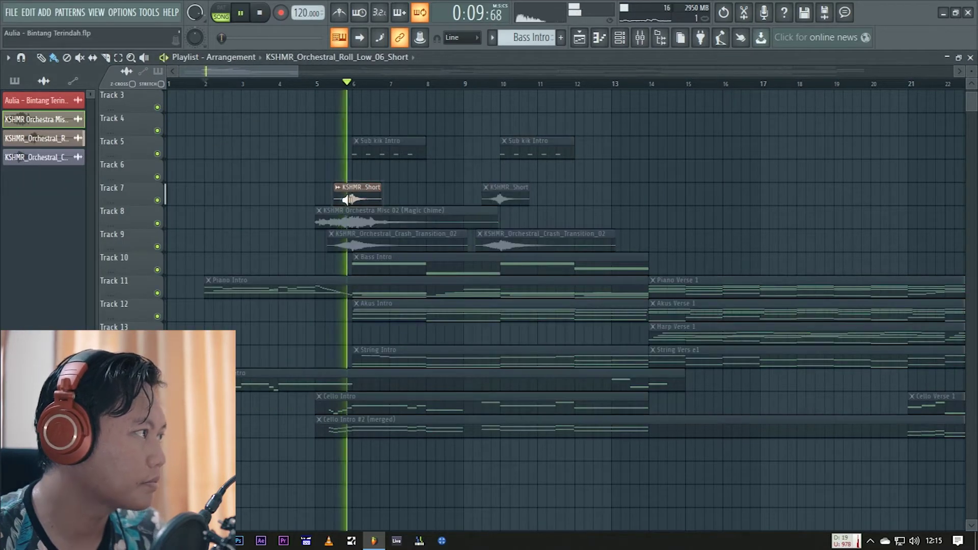
double_click(341, 199)
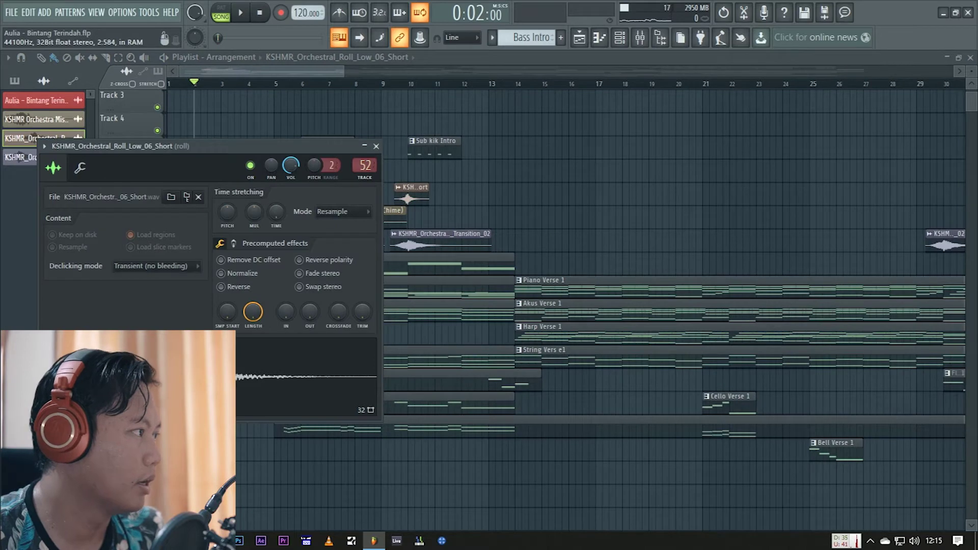
key(Escape)
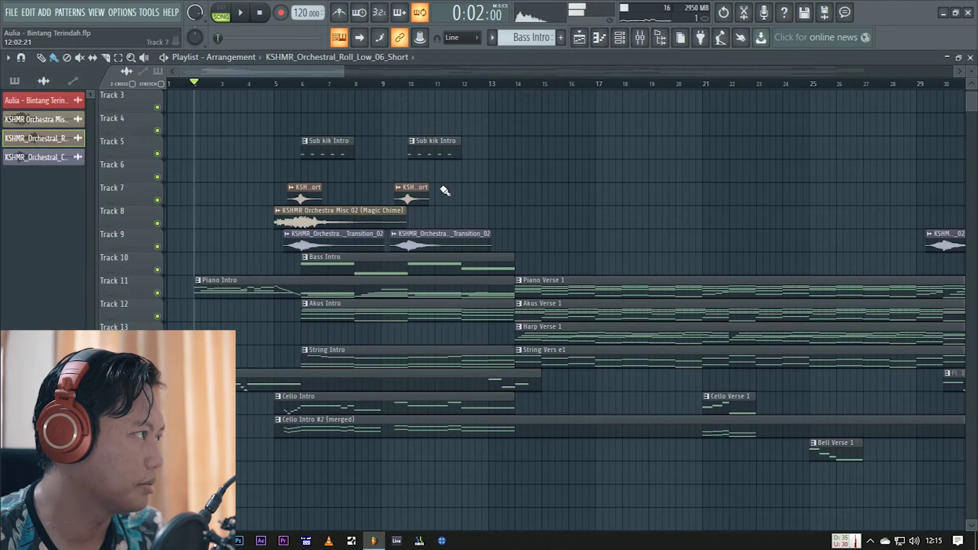
Audition the first Sub kik Intro clip, open the Orchestral Roll sample's channel from the channel rack and return to the playlist
click(303, 153)
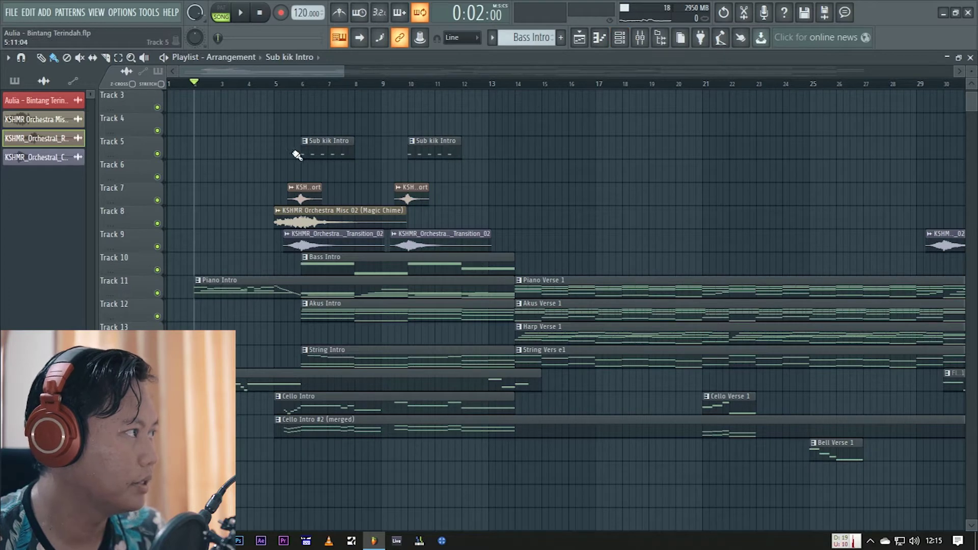
click(301, 153)
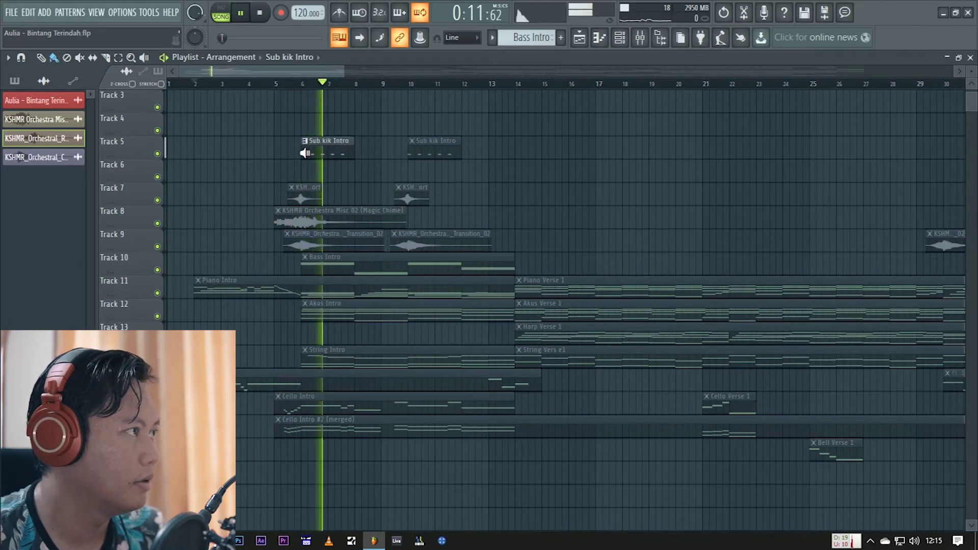
key(F6)
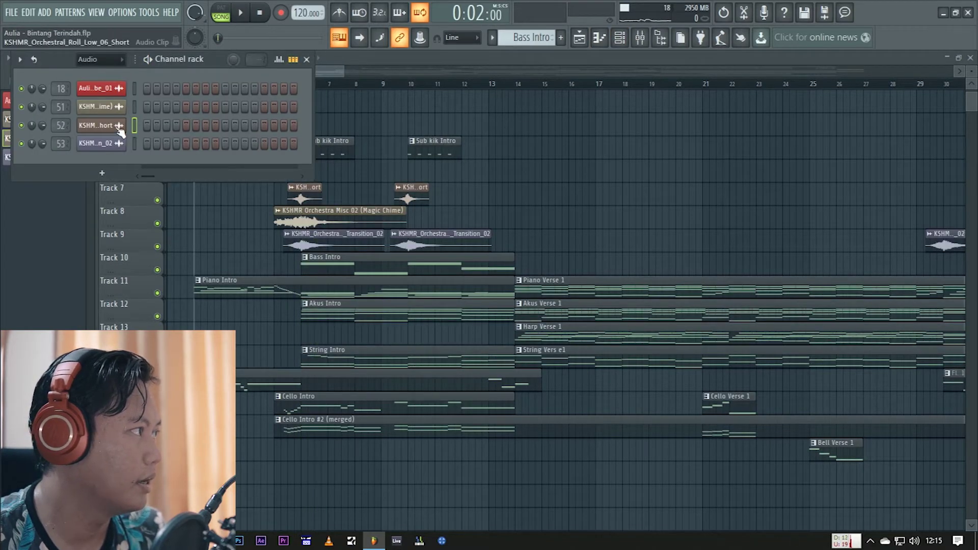
click(113, 130)
click(247, 342)
right_click(576, 176)
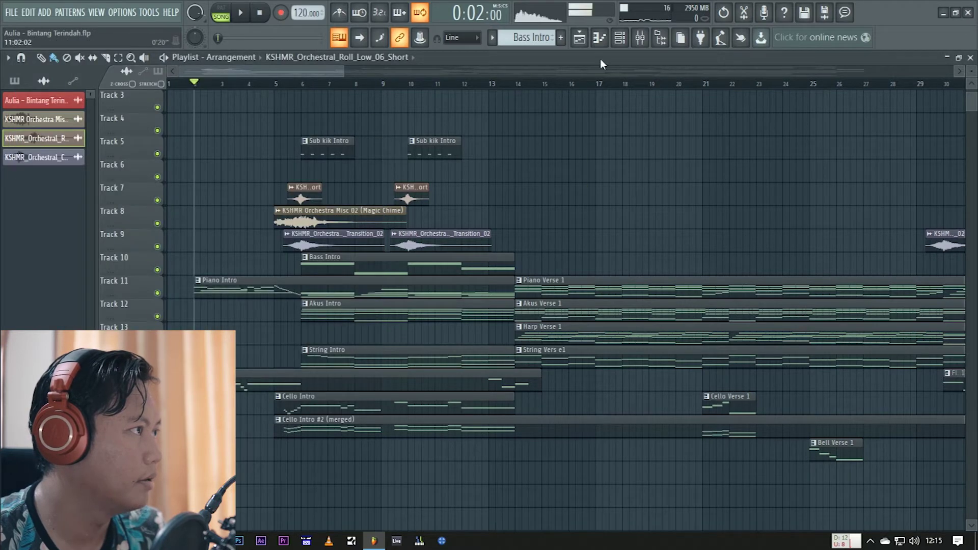
Show the Unsorted channel group, open the Drum channel's FPC and audition the KSHMR shaker and kick pads in bank B
key(F6)
click(111, 63)
click(97, 109)
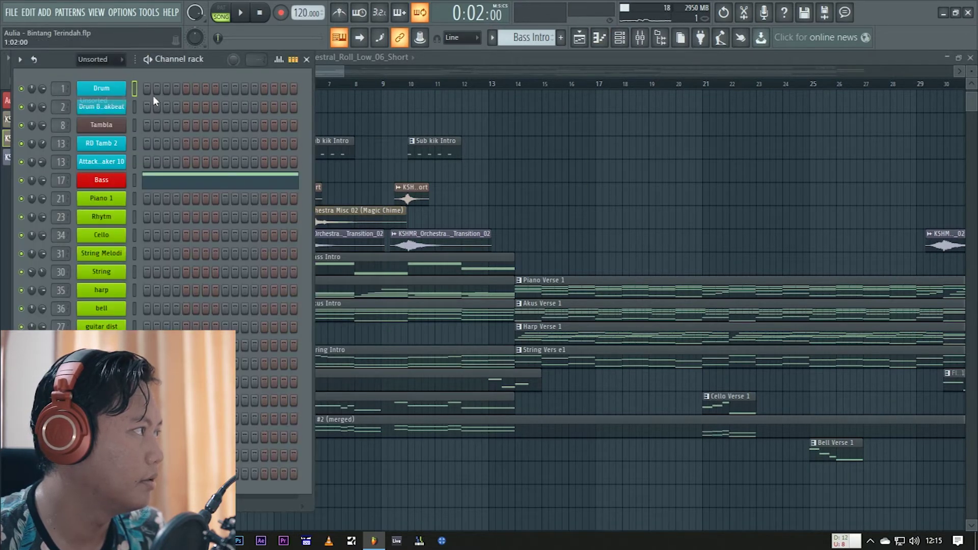
click(101, 88)
click(351, 435)
click(262, 333)
click(262, 299)
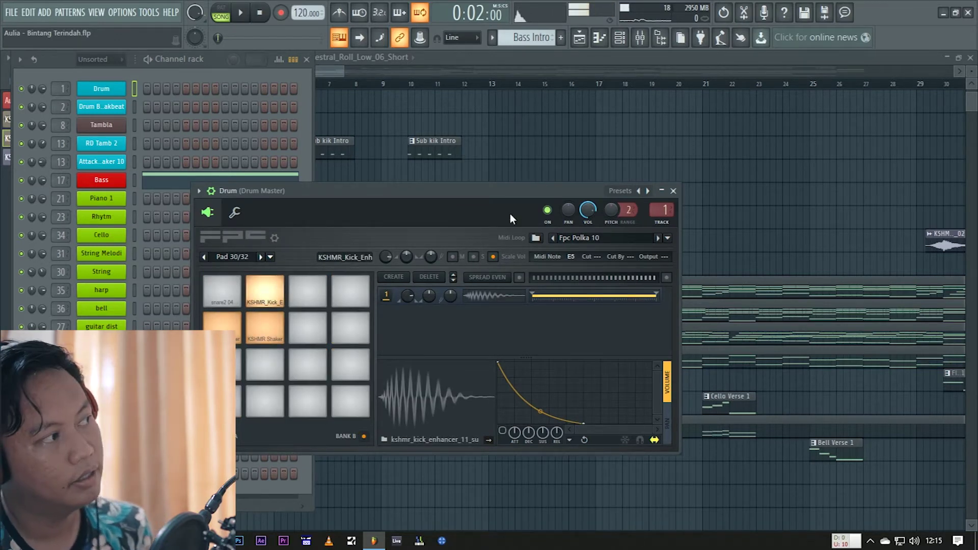
Open the Cello Intro clip from the playlist in the piano roll, audition its whole melody and return to the playlist
key(F5)
scroll(341, 169, down, 2)
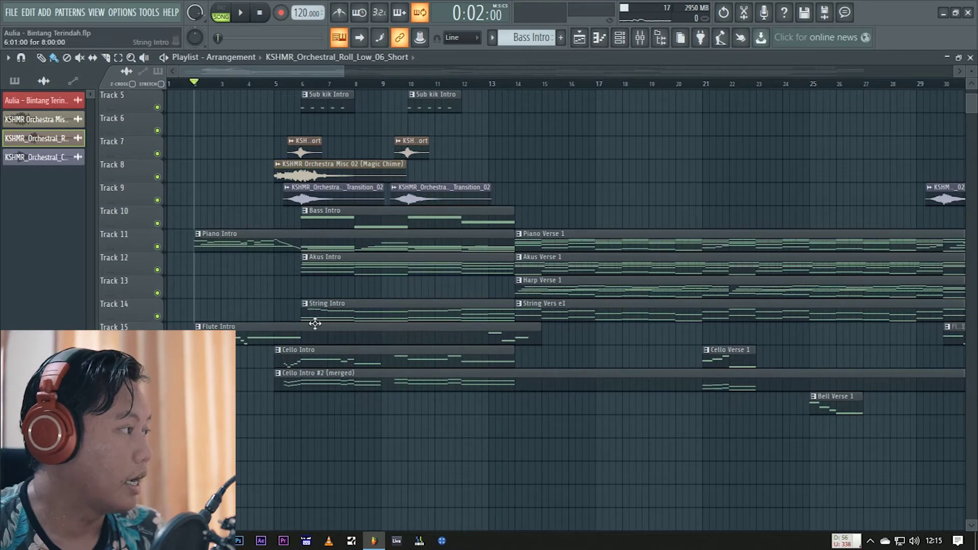
scroll(294, 360, up, 1)
scroll(291, 363, down, 1)
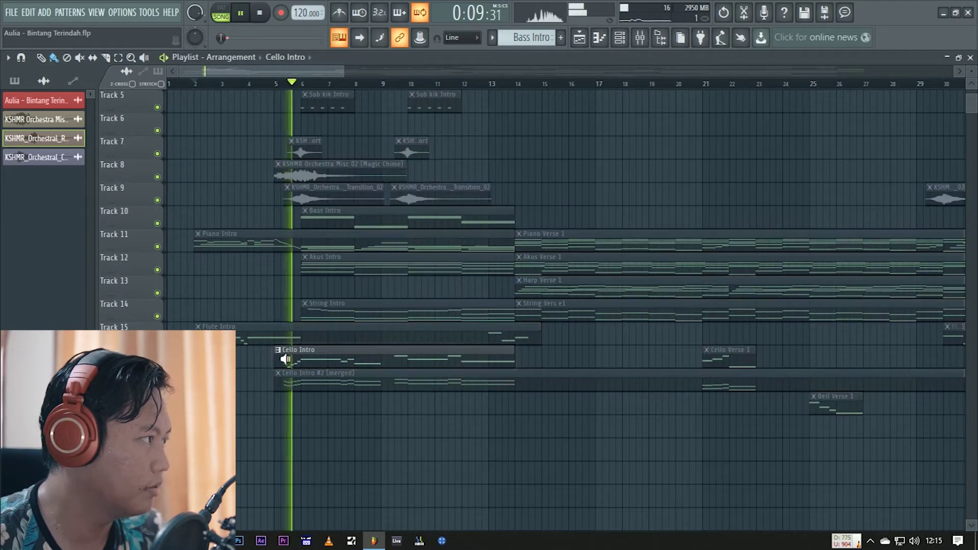
double_click(286, 359)
scroll(56, 272, up, 4)
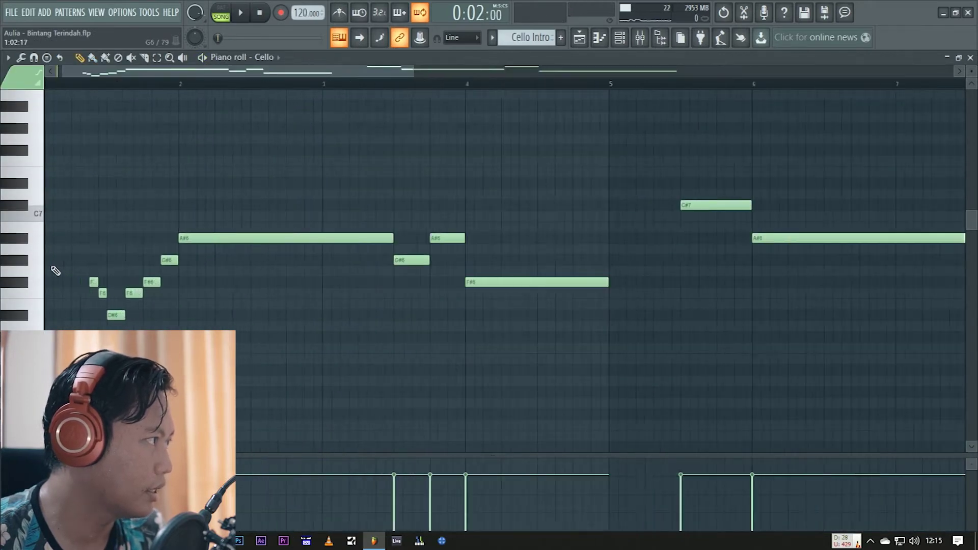
drag(90, 276, 687, 299)
scroll(520, 294, down, 2)
scroll(520, 294, down, 1)
drag(560, 278, 824, 290)
key(F5)
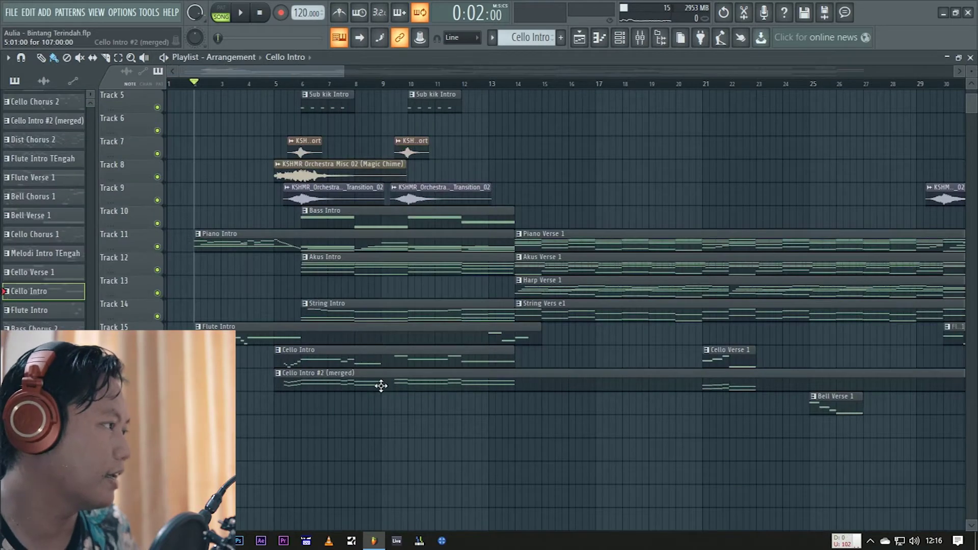
Audition the Cello Intro #2 (merged) clip, solo both cello tracks and play them together from bar 5
click(284, 385)
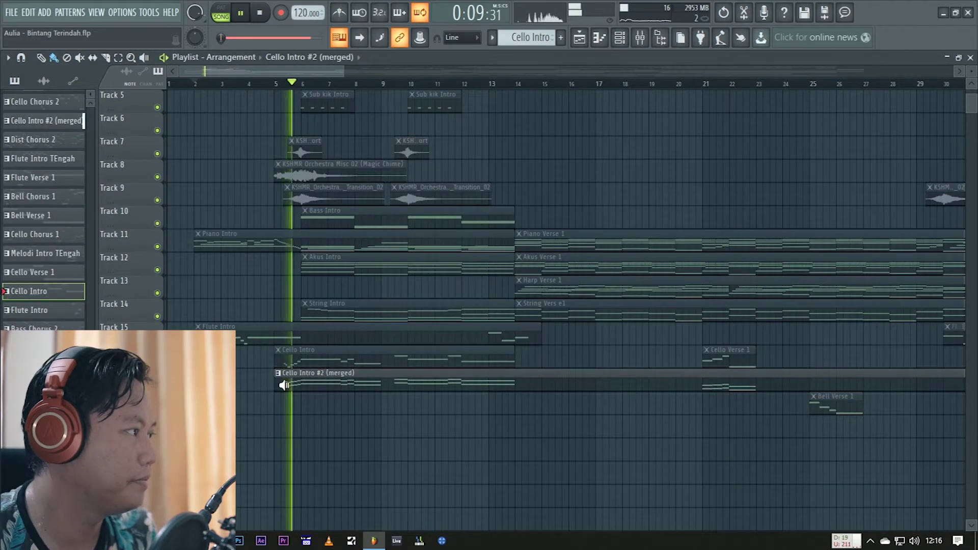
right_click(158, 385)
click(157, 363)
click(276, 81)
key(space)
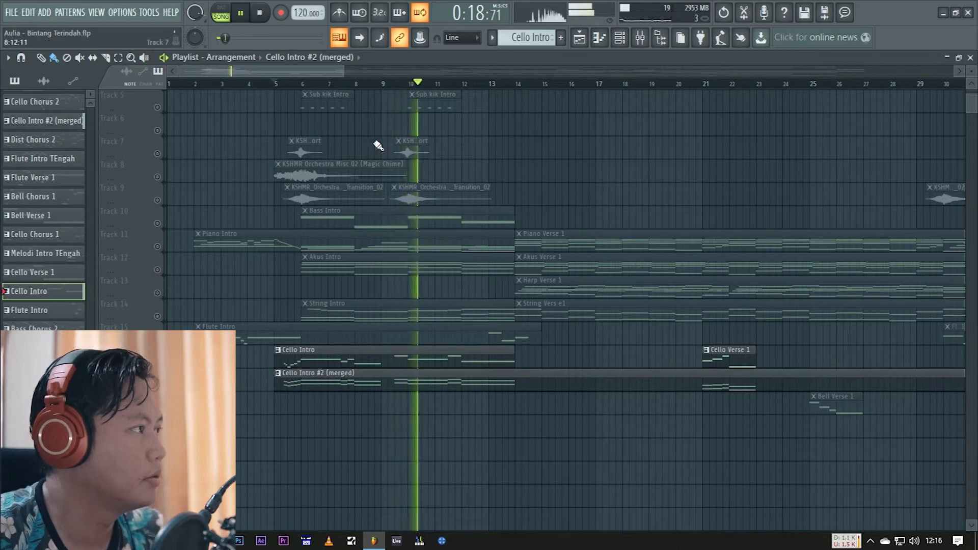
scroll(492, 174, up, 4)
scroll(496, 174, down, 2)
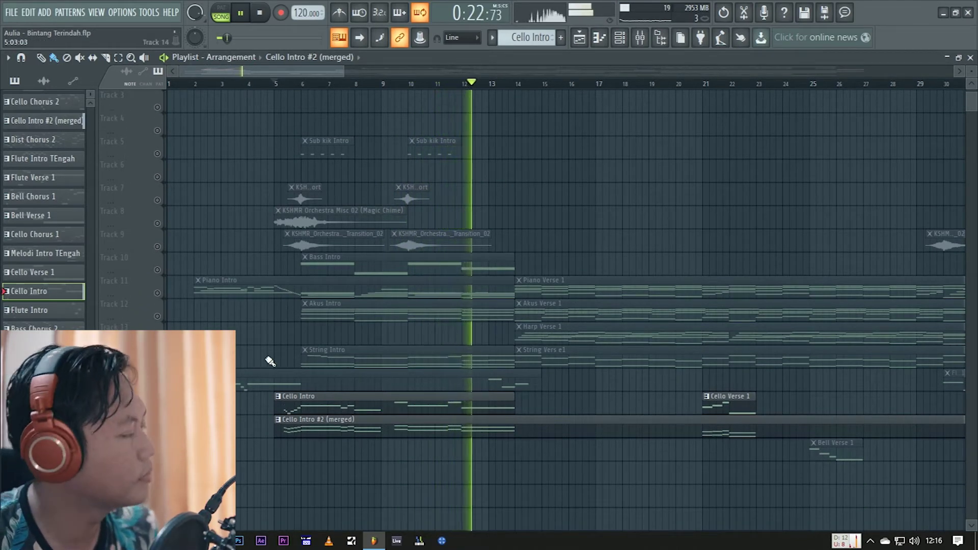
Stop the soloed cello playback and bring all playlist tracks back into the mix
click(278, 396)
key(space)
right_click(157, 432)
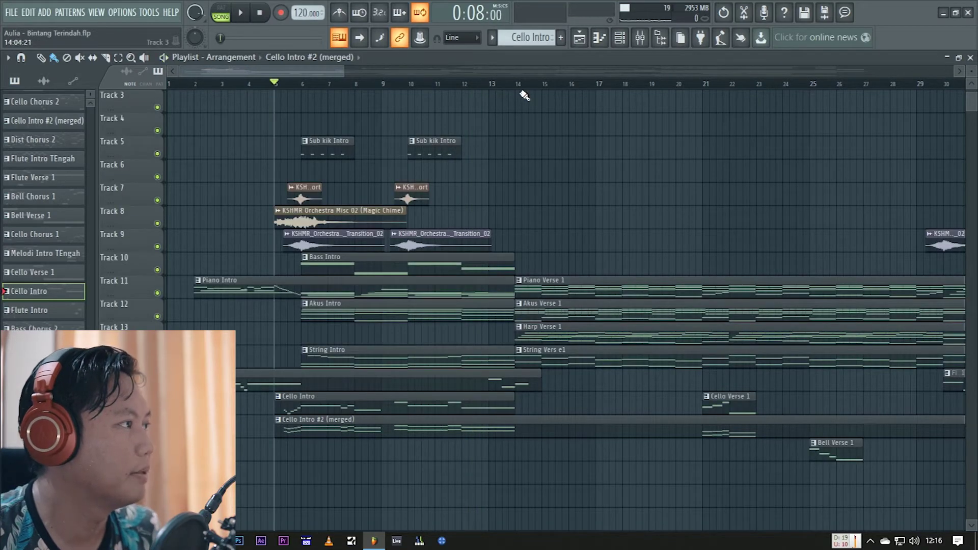
Select bars 6 to 14, play the full intro arrangement and clear the time selection
drag(520, 87, 287, 132)
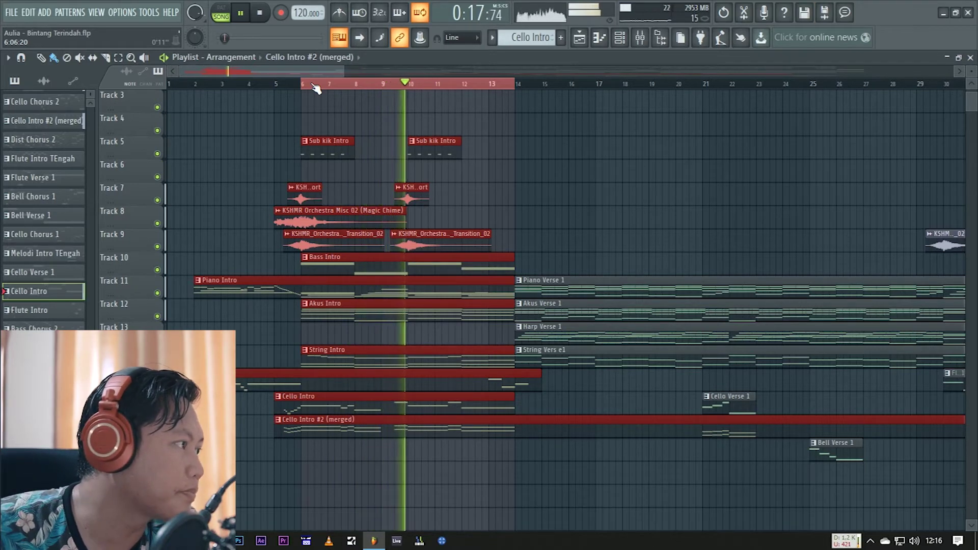
click(627, 174)
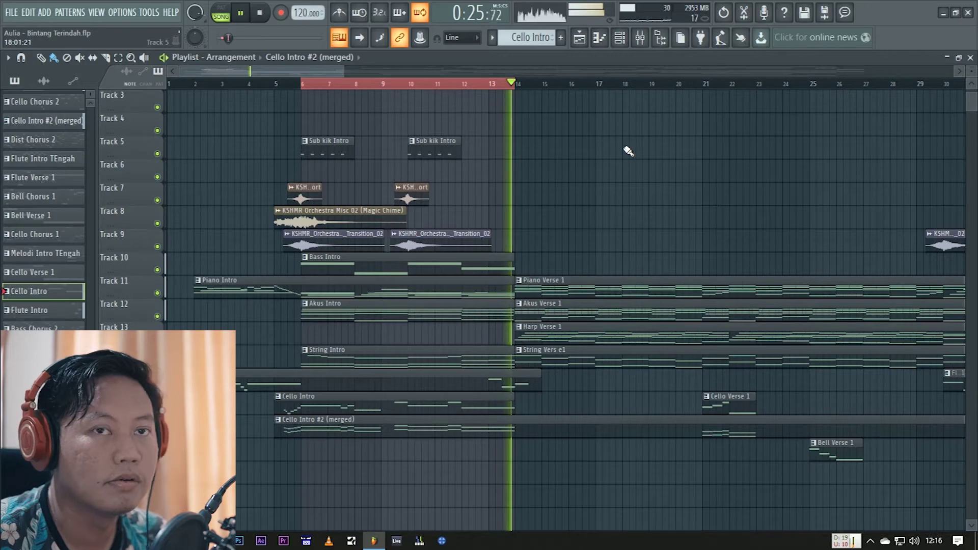
right_click(510, 85)
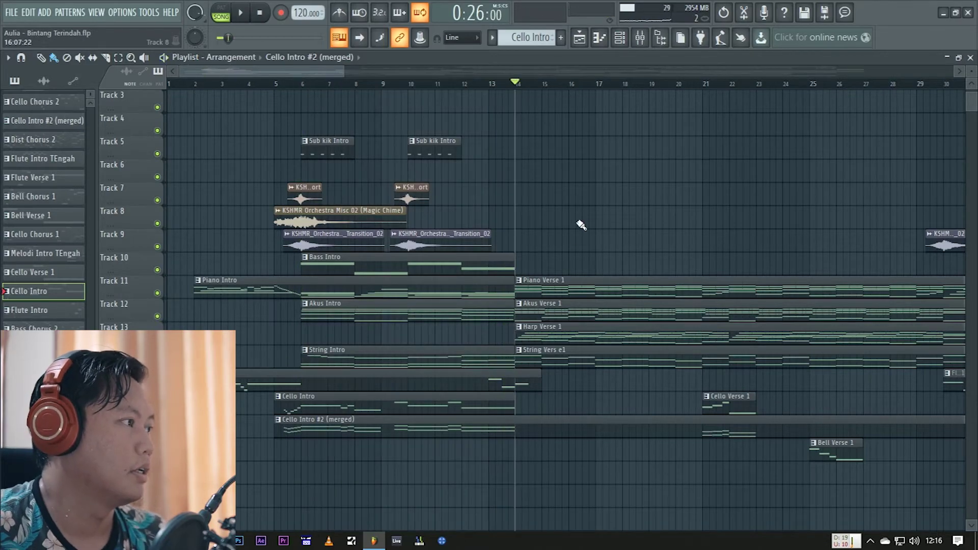
Open the Piano Verse 1 clip in the piano roll and audition its opening chords from bar 1 into bar 2
scroll(448, 265, down, 3)
scroll(425, 283, up, 2)
double_click(406, 291)
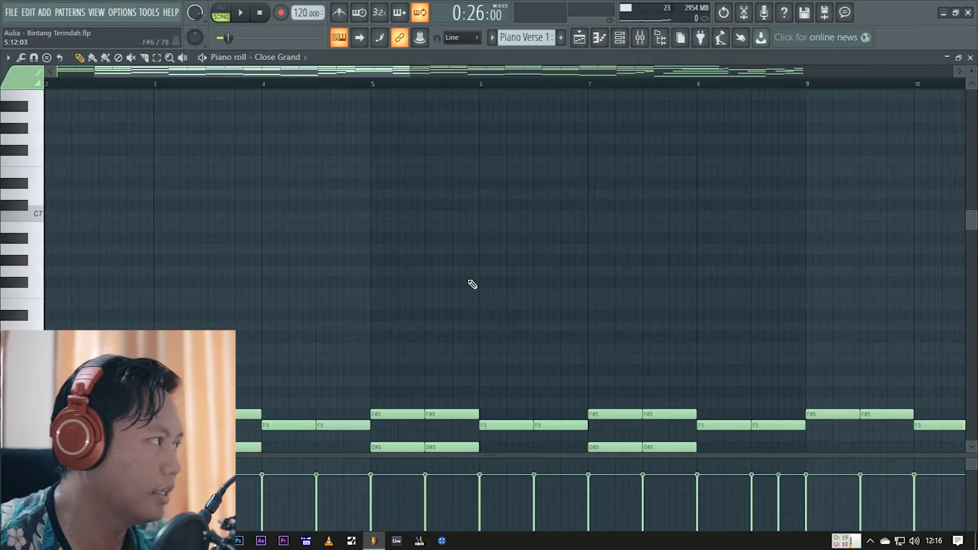
scroll(471, 283, down, 3)
scroll(31, 286, down, 3)
scroll(61, 299, up, 3)
alt+right_click(66, 297)
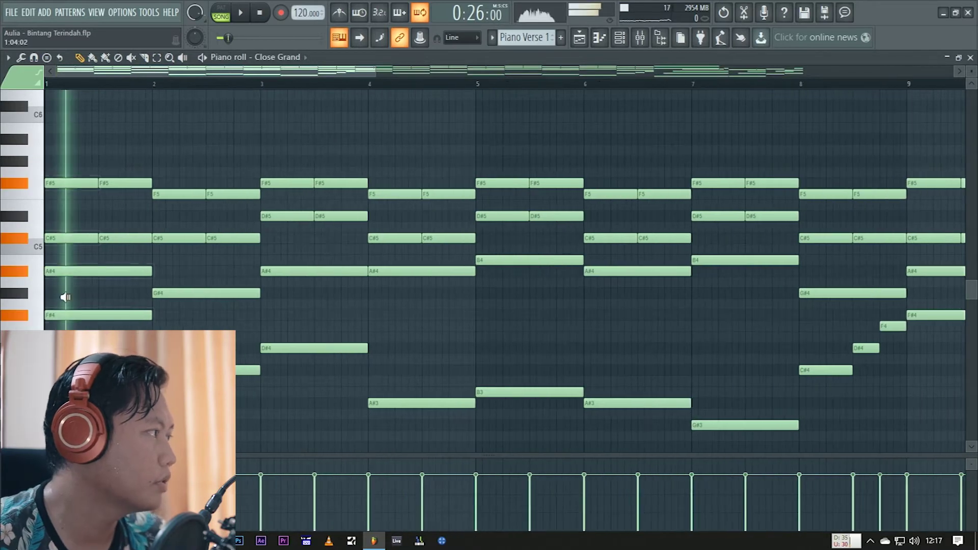
drag(68, 297, 176, 288)
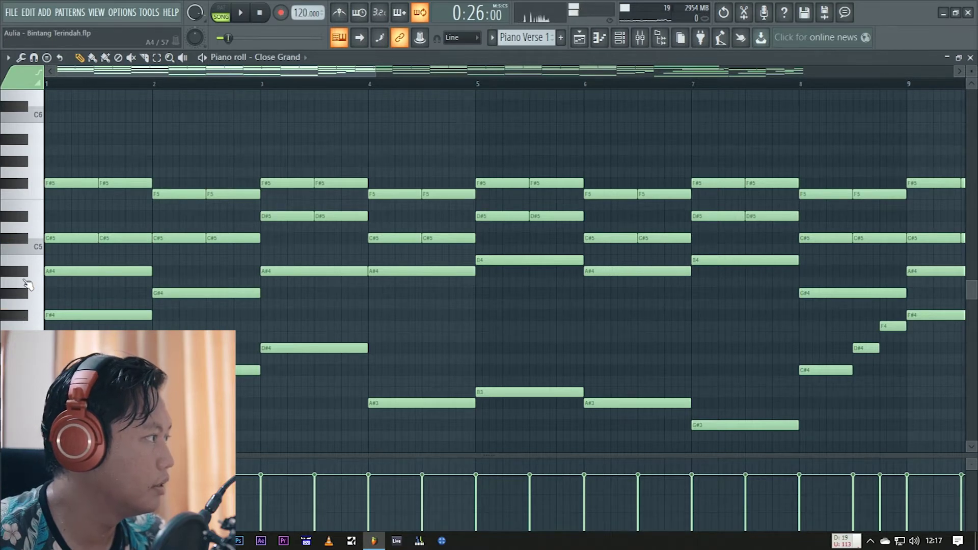
Audition Piano Verse 1 from bar 1 through bar 8, look over the rest of the part and return to the playlist
alt+right_click(60, 246)
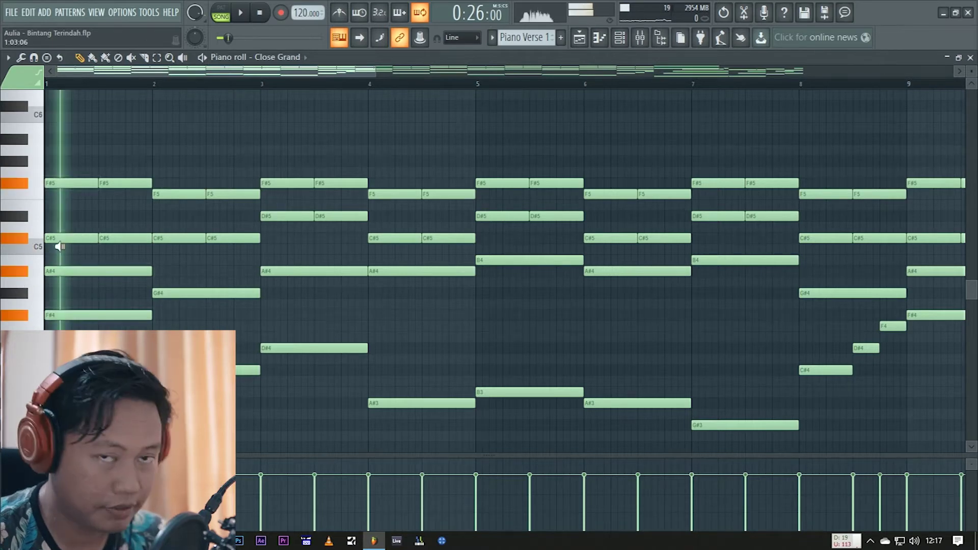
drag(60, 247, 872, 172)
scroll(425, 174, down, 5)
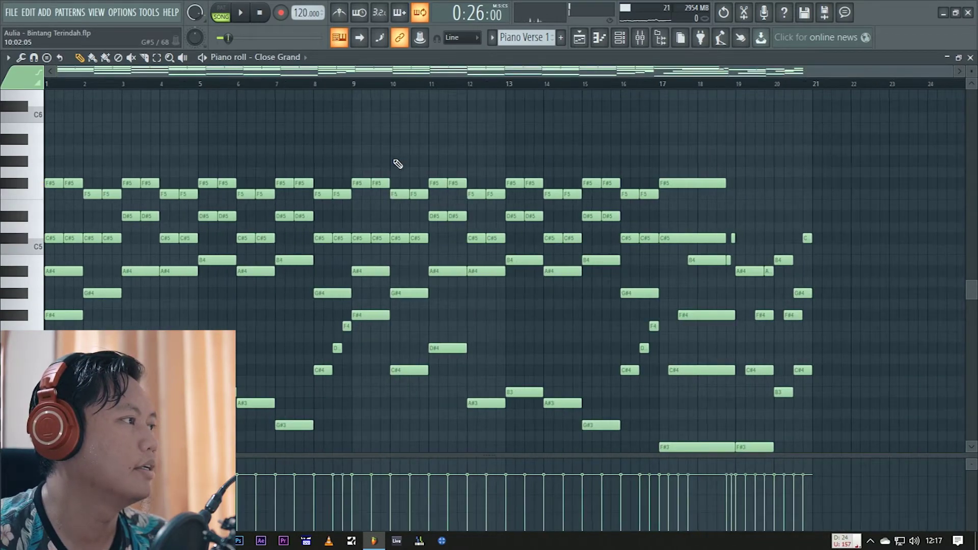
scroll(387, 265, down, 2)
drag(395, 293, 457, 291)
drag(624, 296, 638, 293)
click(579, 38)
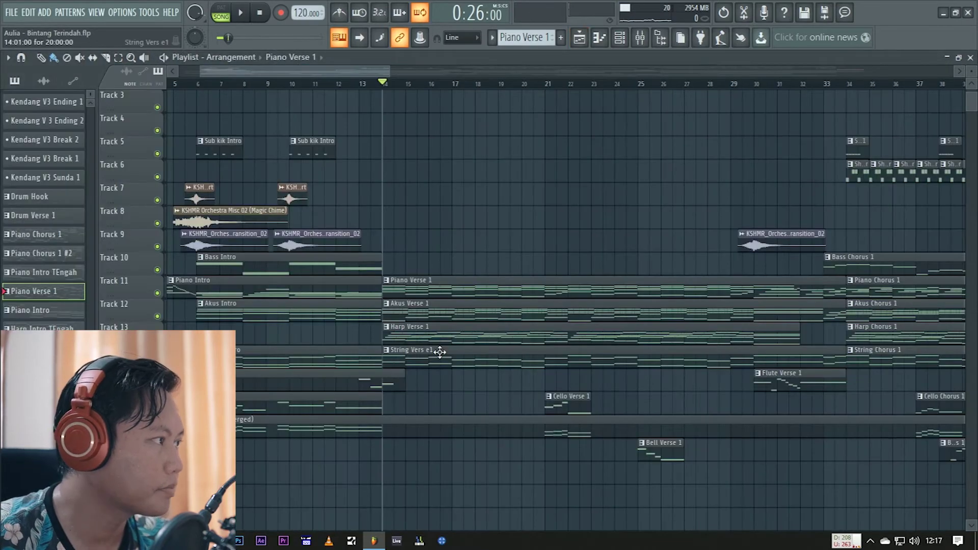
Open the Akus Verse 1 clip, audition its chords and select the second F#5, C#5 and A#4 chord in bar 1
double_click(413, 313)
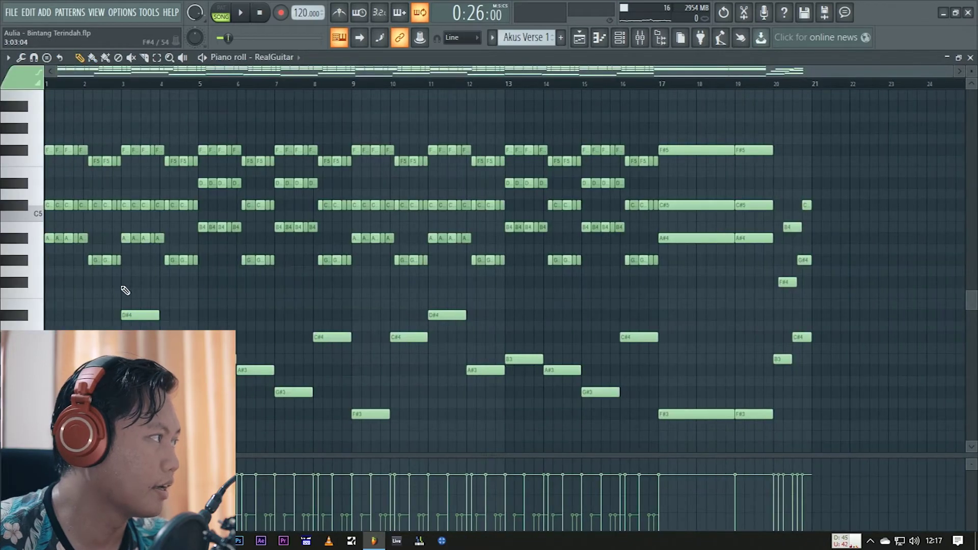
drag(54, 276, 420, 222)
scroll(128, 208, up, 4)
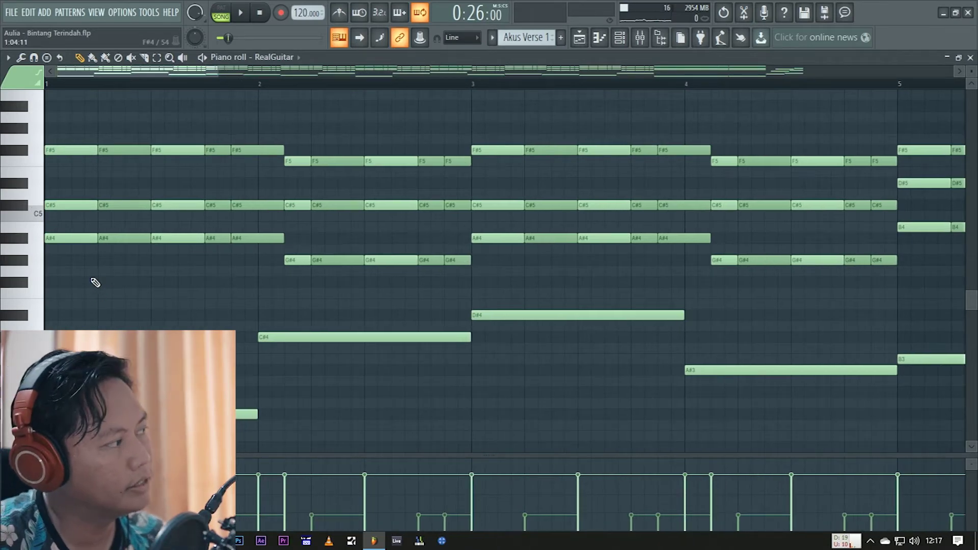
drag(82, 273, 148, 271)
drag(59, 273, 147, 272)
drag(120, 276, 112, 78)
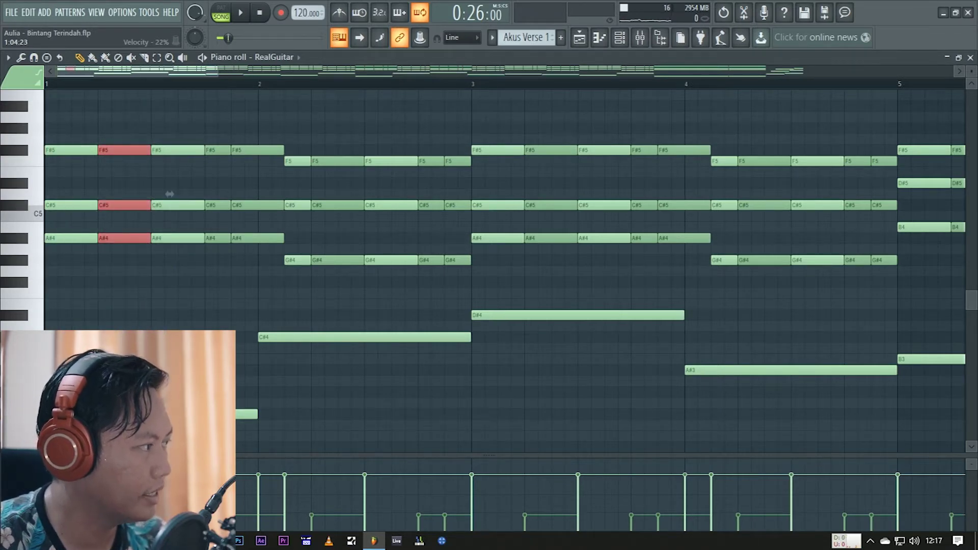
Audition the Akus Verse 1 strumming and bass notes through bar 8, show the whole part and return to the playlist
drag(68, 285, 901, 244)
scroll(316, 222, down, 5)
drag(396, 222, 726, 219)
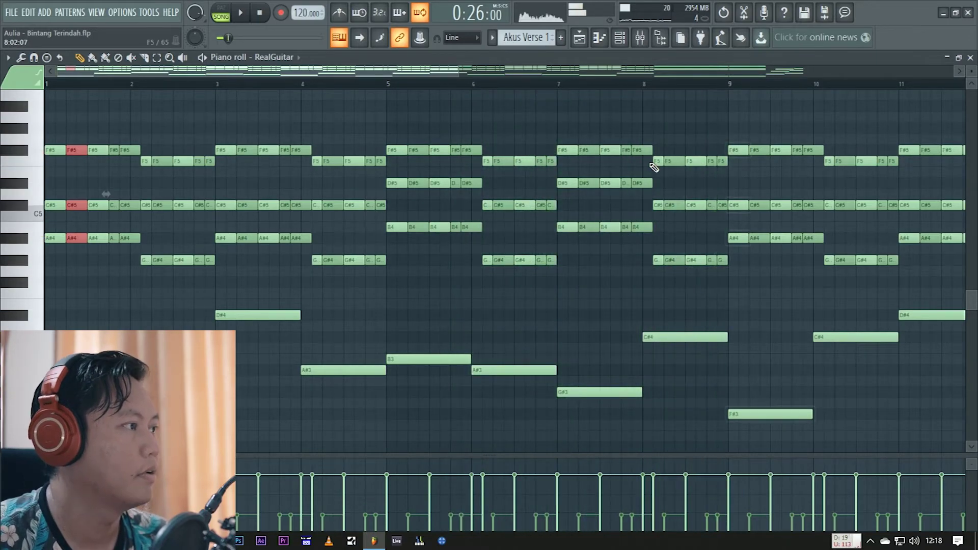
scroll(438, 187, down, 4)
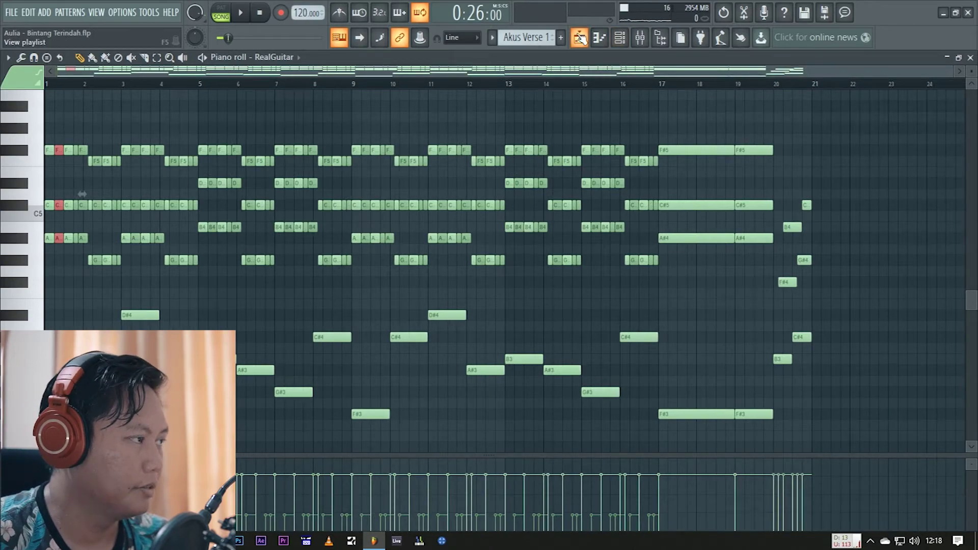
click(579, 38)
Open the Harp Verse 1 clip in the piano roll, audition its arpeggio through the whole part and return to the playlist
scroll(484, 353, down, 1)
scroll(406, 332, up, 5)
double_click(406, 332)
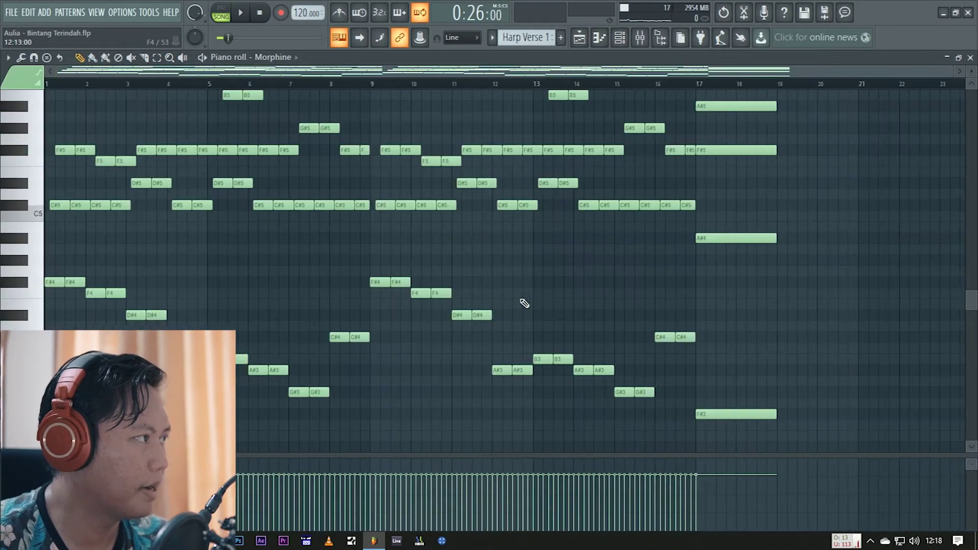
scroll(40, 278, up, 3)
key(y)
drag(52, 271, 762, 278)
ctrl+scroll(499, 326, down, 3)
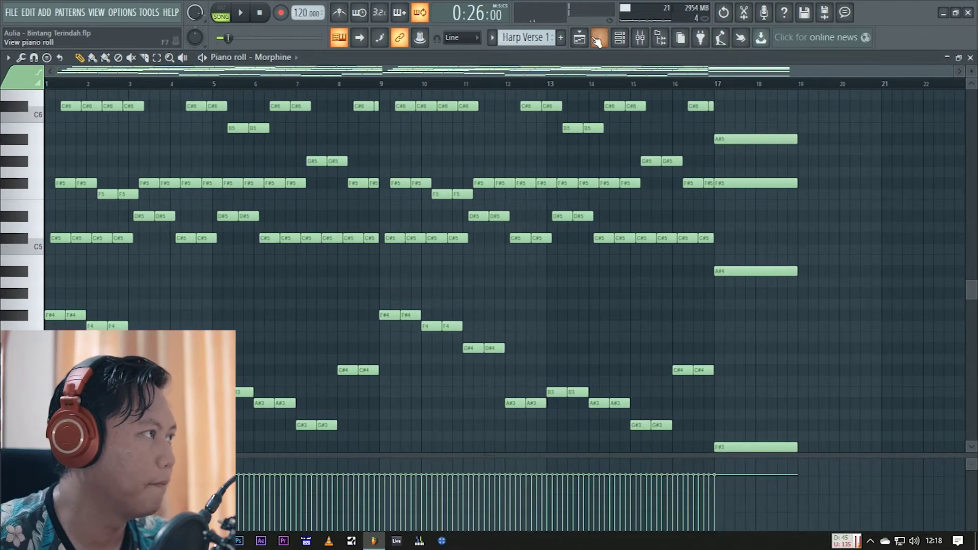
click(599, 43)
click(584, 40)
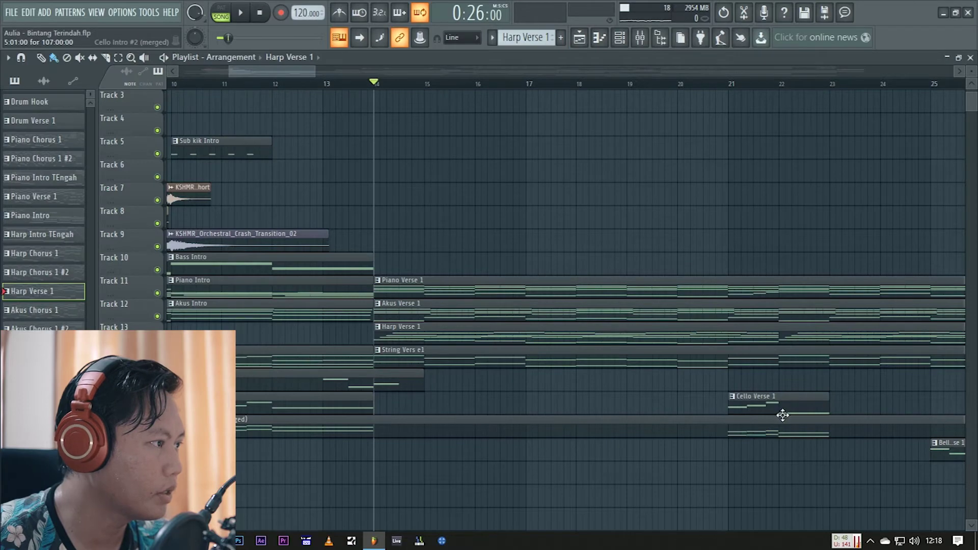
Audition the Cello Verse 1 clip and the matching Cello Intro #2 (merged) notes from bar 21
scroll(589, 403, down, 2)
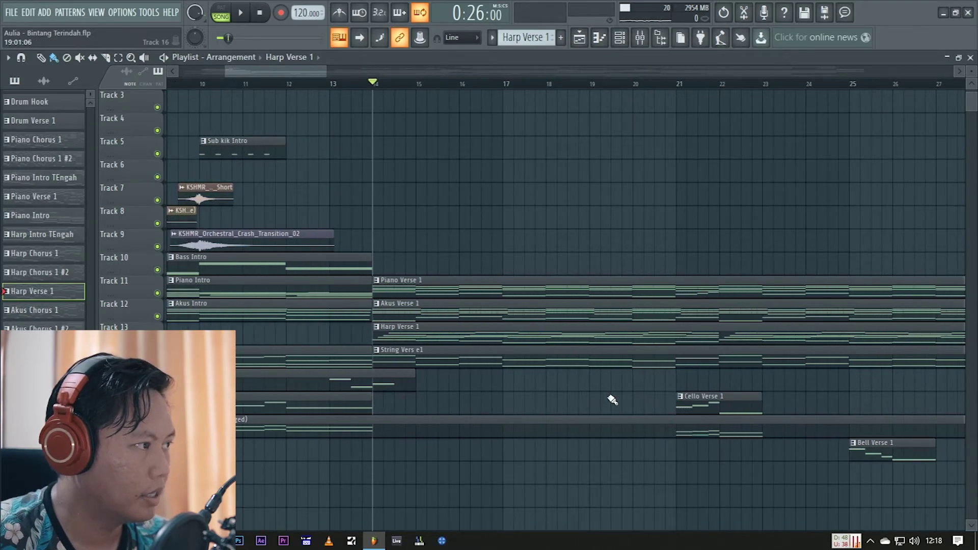
ctrl+scroll(703, 400, down, 4)
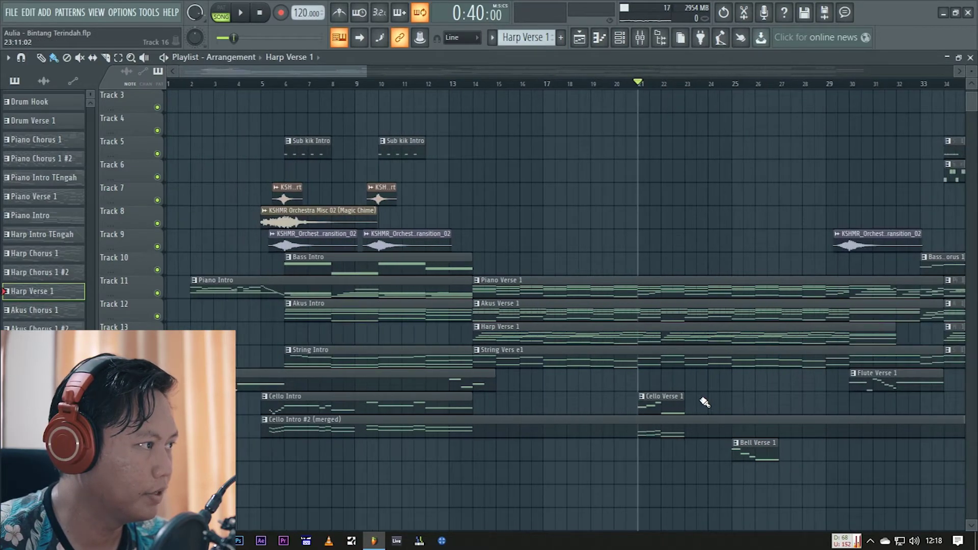
ctrl+scroll(697, 402, up, 3)
alt+right_click(605, 409)
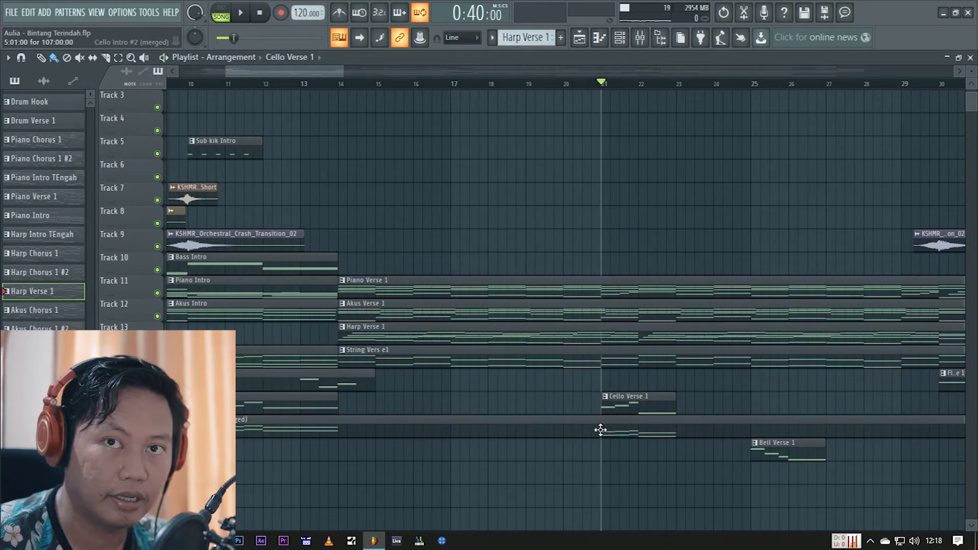
alt+right_click(600, 430)
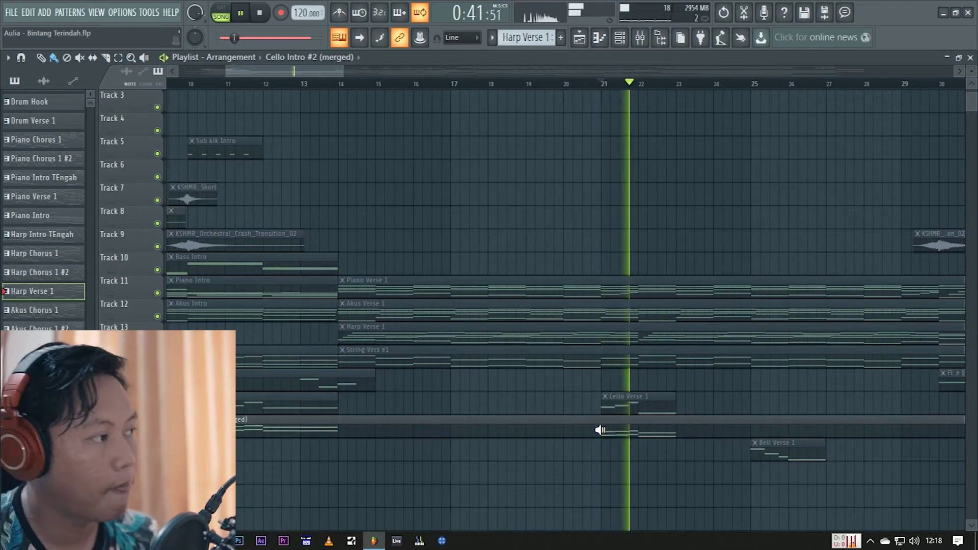
Move the playhead to bar 25, at the start of the Bell Verse 1 clip
scroll(710, 406, down, 2)
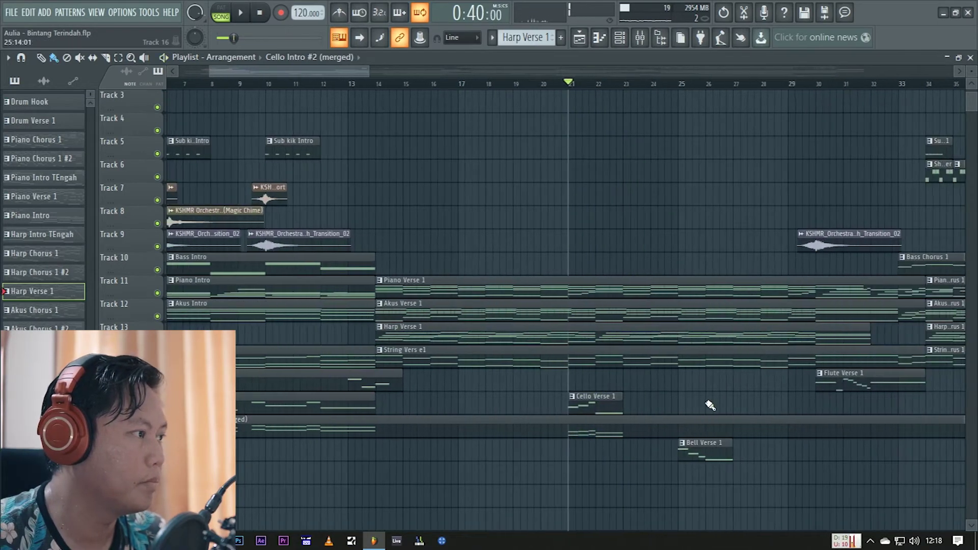
scroll(688, 92, up, 2)
drag(662, 82, 672, 82)
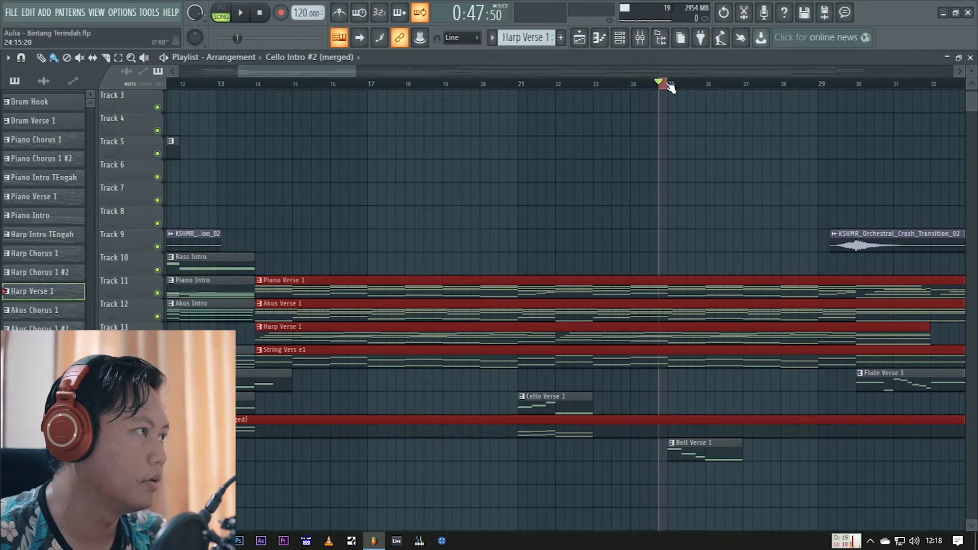
click(669, 83)
scroll(524, 448, right, 3)
key(space)
right_click(567, 454)
key(super)
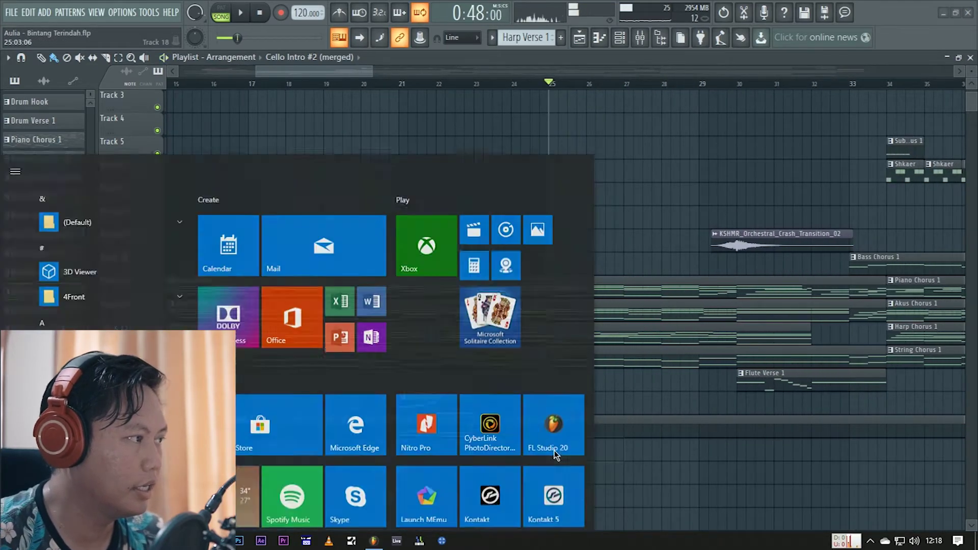
key(super)
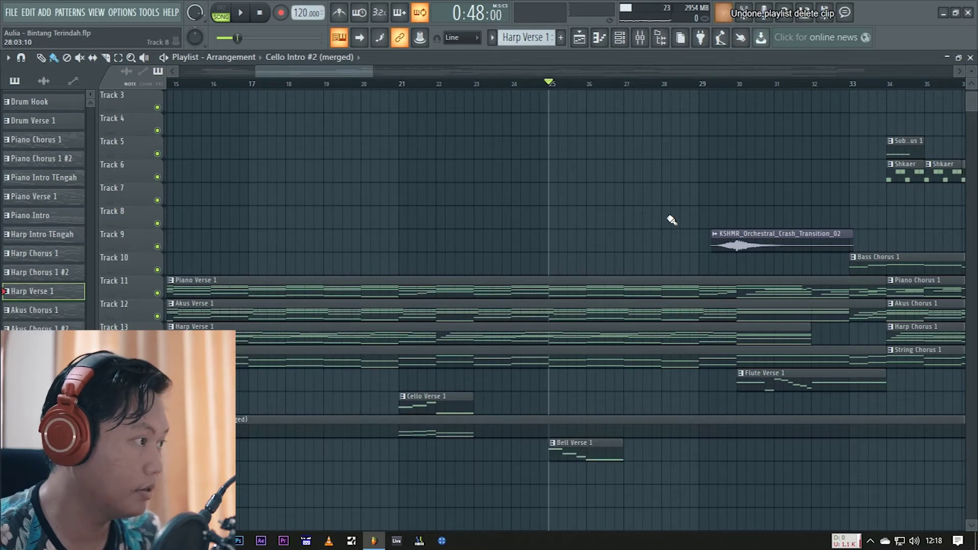
Audition the Bell Verse 1 clip from bar 25 and the KSHMR_Orchestral_Crash_Transition_02 clip starting in bar 29
alt+right_click(551, 452)
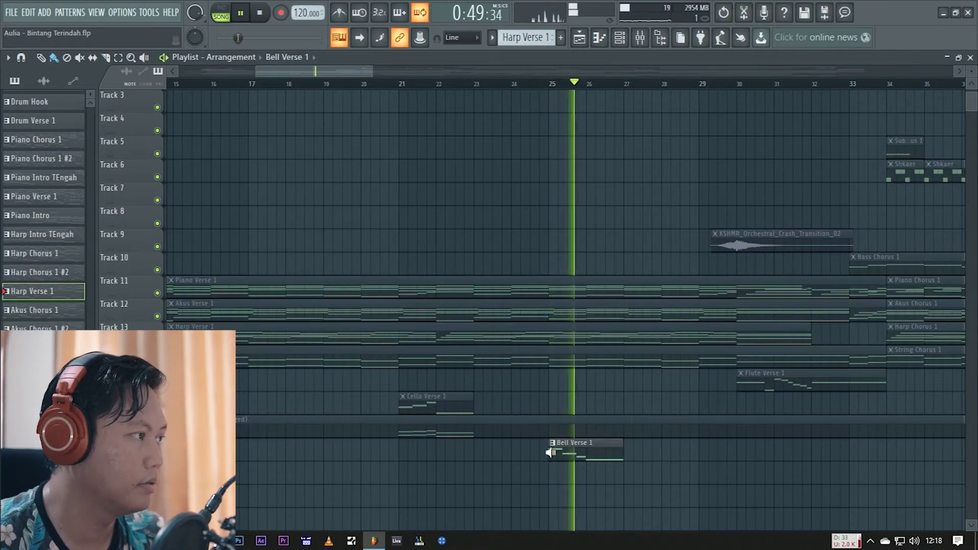
alt+right_click(583, 434)
scroll(662, 170, right, 2)
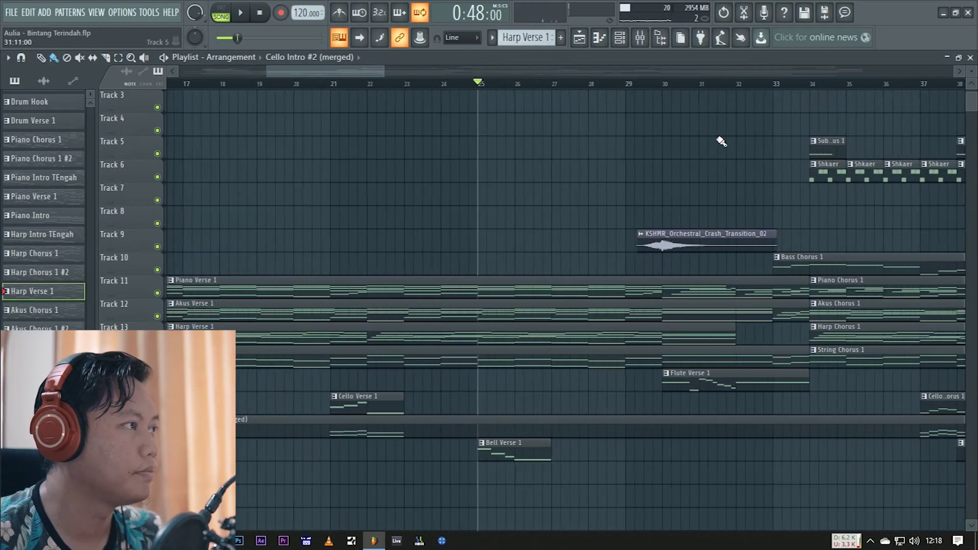
alt+right_click(641, 245)
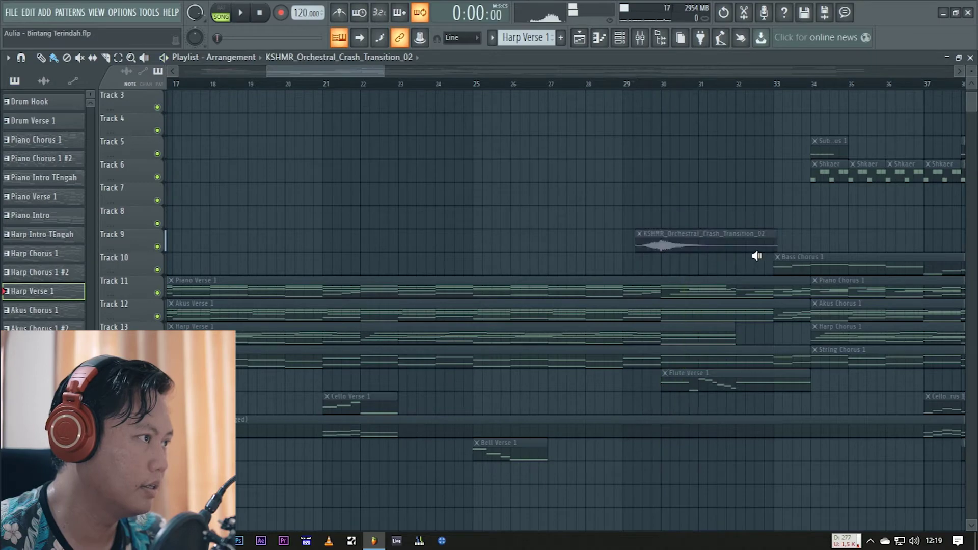
scroll(751, 118, right, 1)
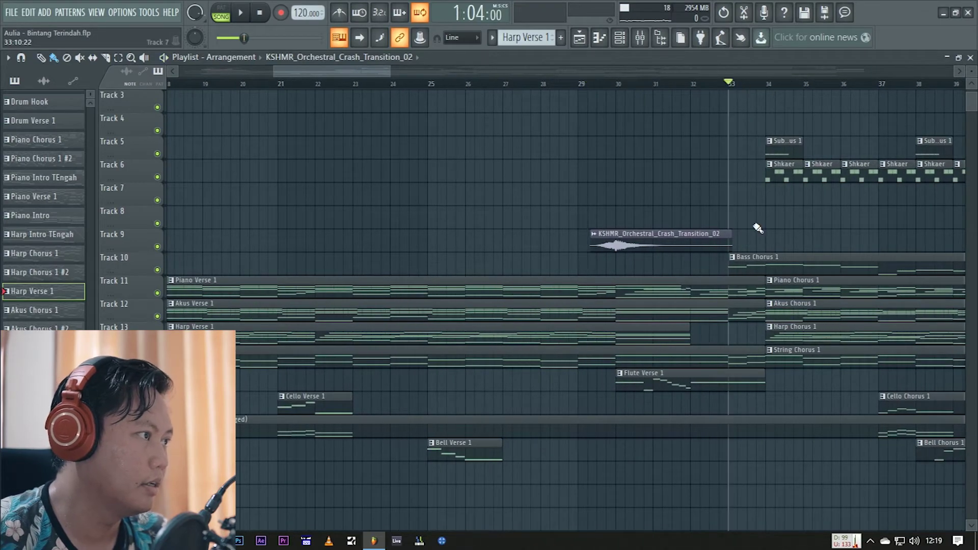
Audition the opening notes of the Bass Chorus 1 clip from bar 33 to bar 34
scroll(796, 177, up, 2)
scroll(712, 255, down, 3)
scroll(711, 255, up, 3)
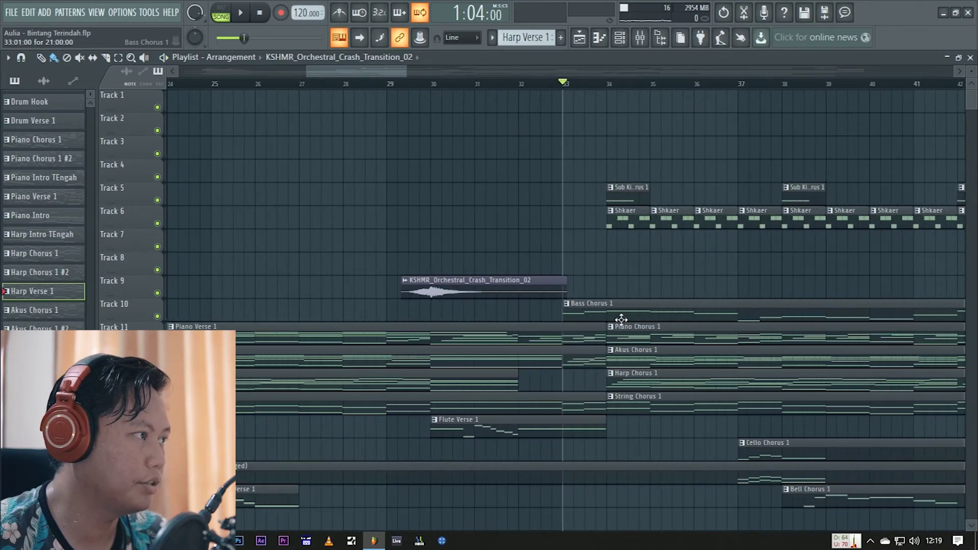
drag(568, 314, 618, 313)
Select the verse from bar 14 to bar 34, play it with all tracks, stop playback and show the chorus clips
scroll(452, 240, left, 6)
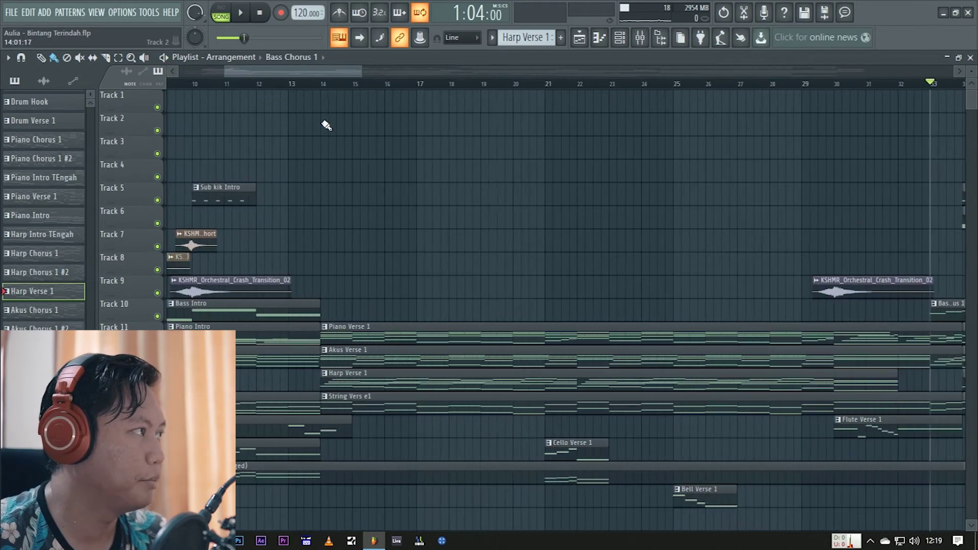
drag(322, 87, 884, 130)
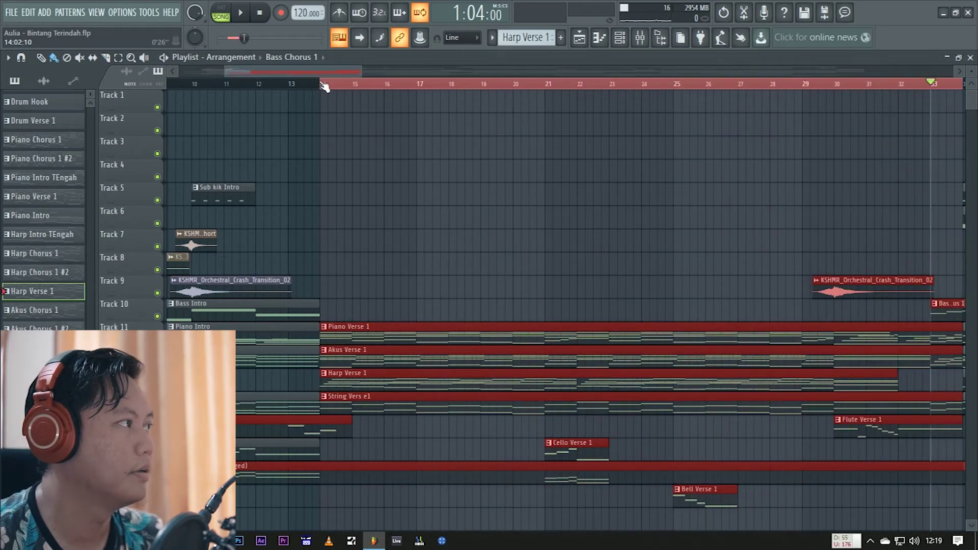
ctrl+click(521, 181)
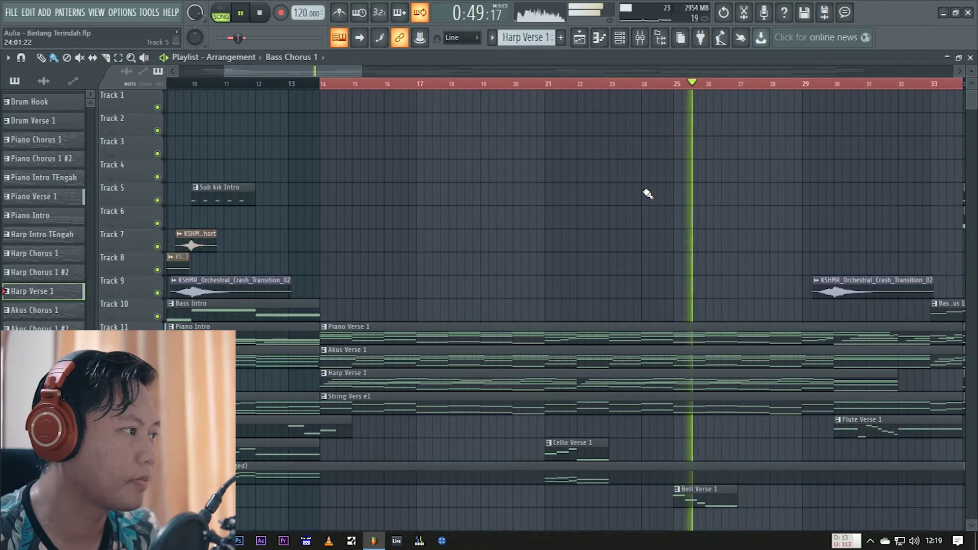
key(space)
scroll(434, 266, down, 4)
scroll(635, 240, up, 3)
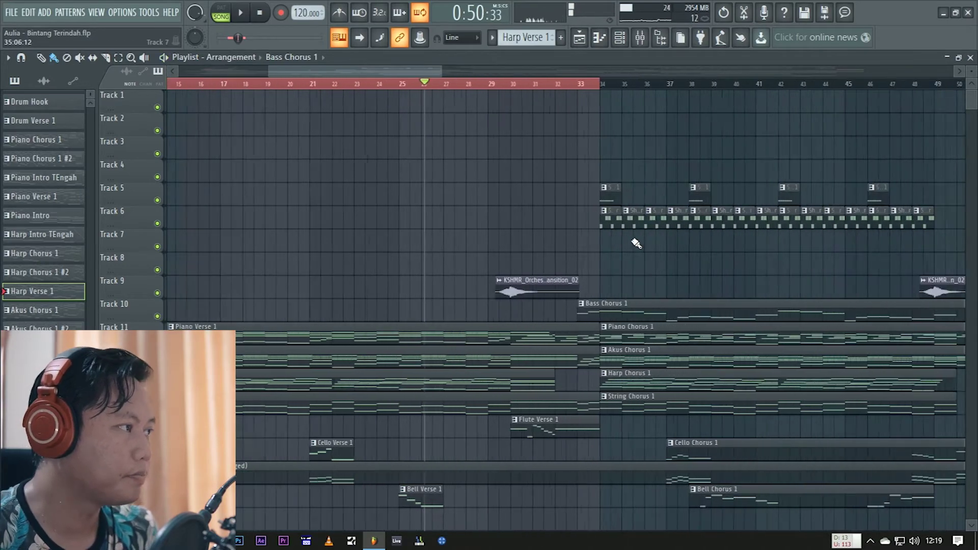
Clear the verse selection, move the playhead to bar 34, audition the Sub Kik Chorus 1 clip's notes and return to the Playlist
right_click(583, 88)
scroll(524, 219, up, 5)
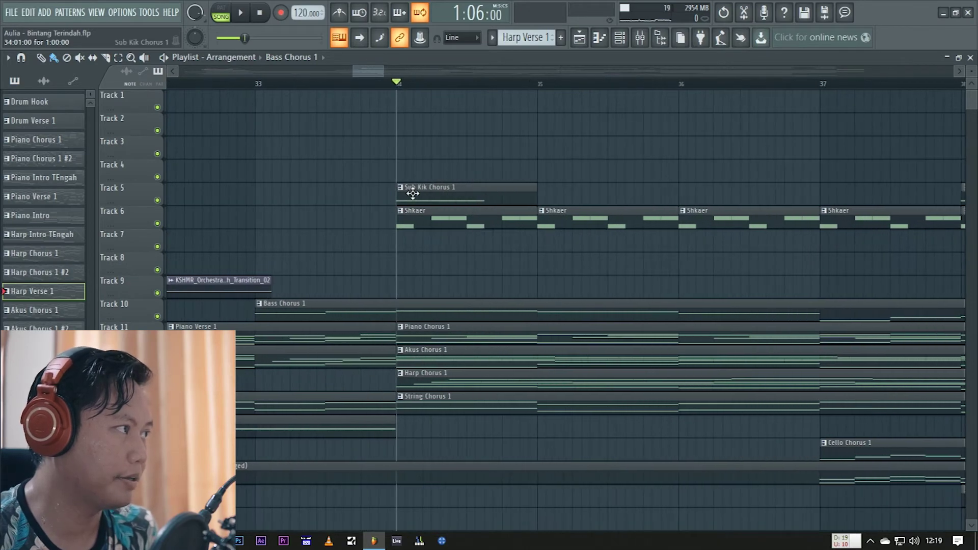
double_click(398, 195)
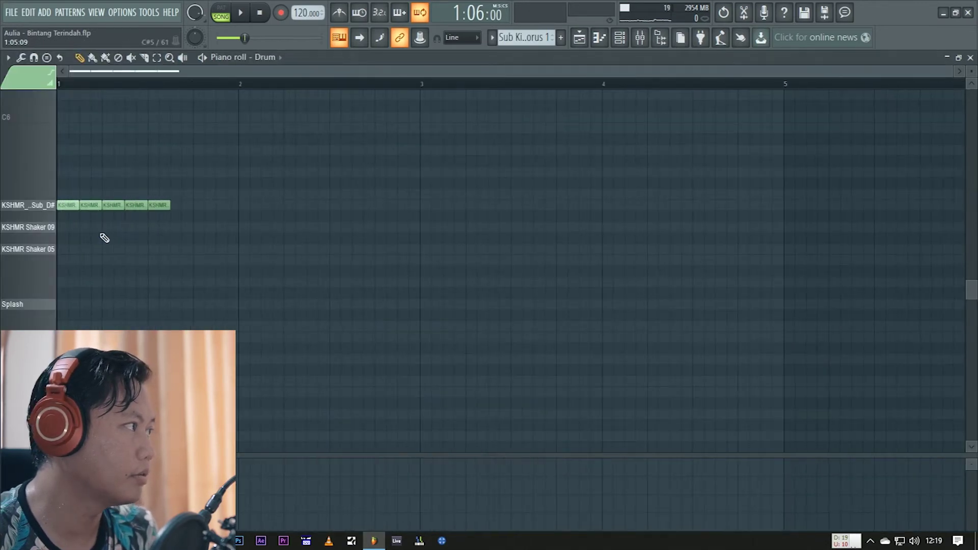
drag(92, 224, 162, 229)
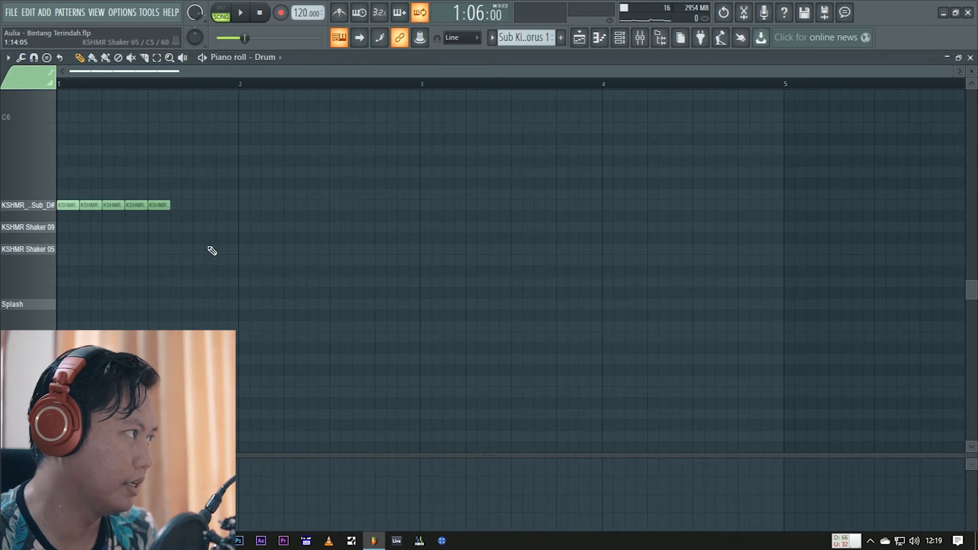
drag(235, 224, 168, 181)
click(579, 37)
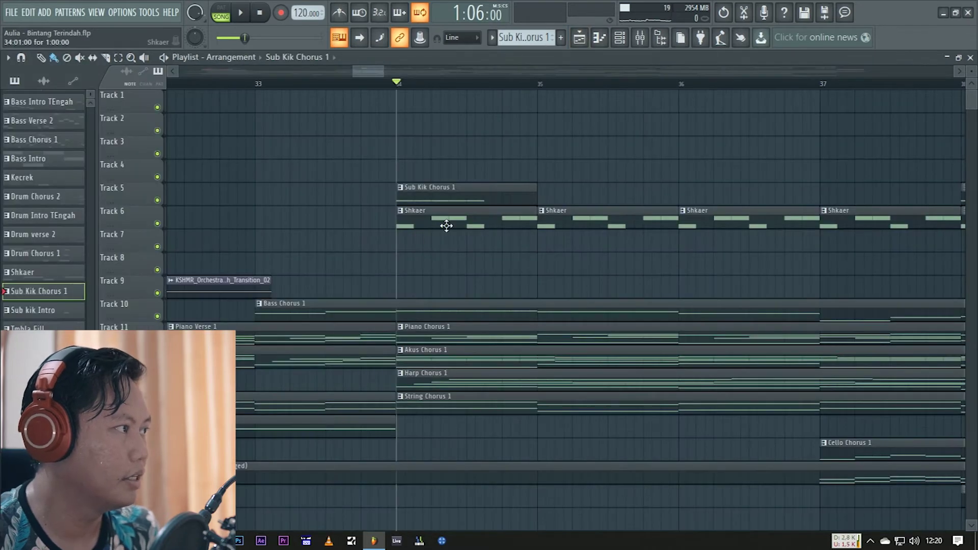
Open the Shkaer clip at bar 34, audition its shaker notes and return to the Playlist
scroll(438, 226, up, 1)
double_click(422, 218)
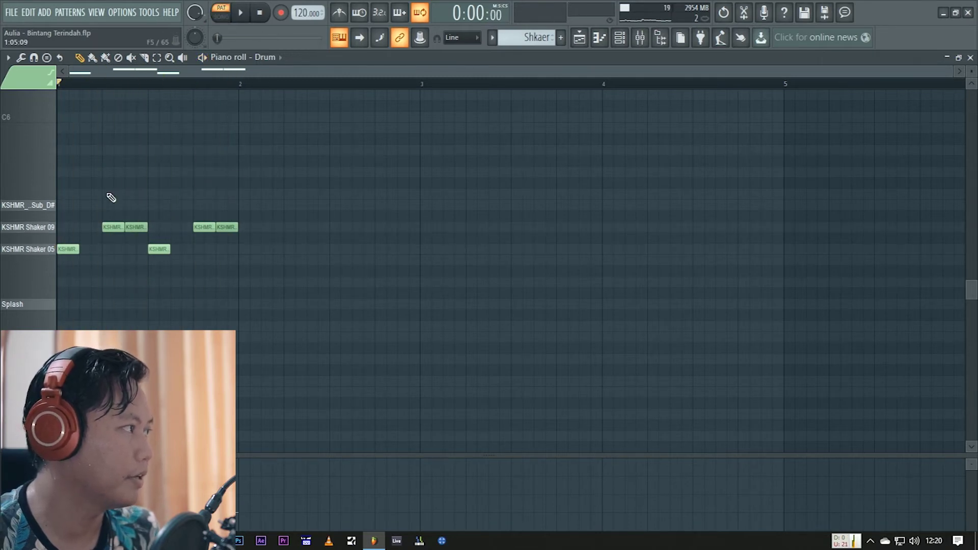
drag(115, 192, 239, 201)
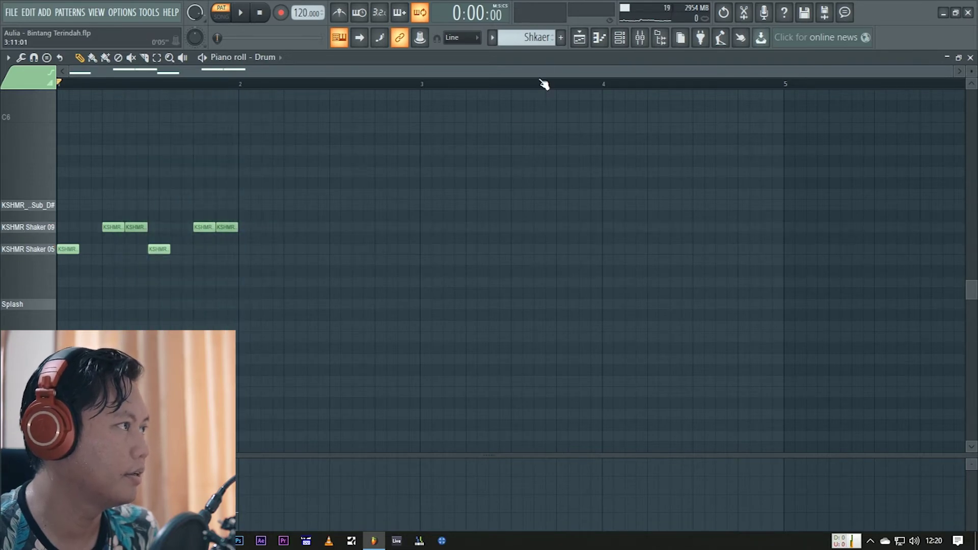
click(584, 42)
Open the Bass Chorus 1 clip and audition its notes up to bar 8 of the pattern
scroll(383, 190, down, 2)
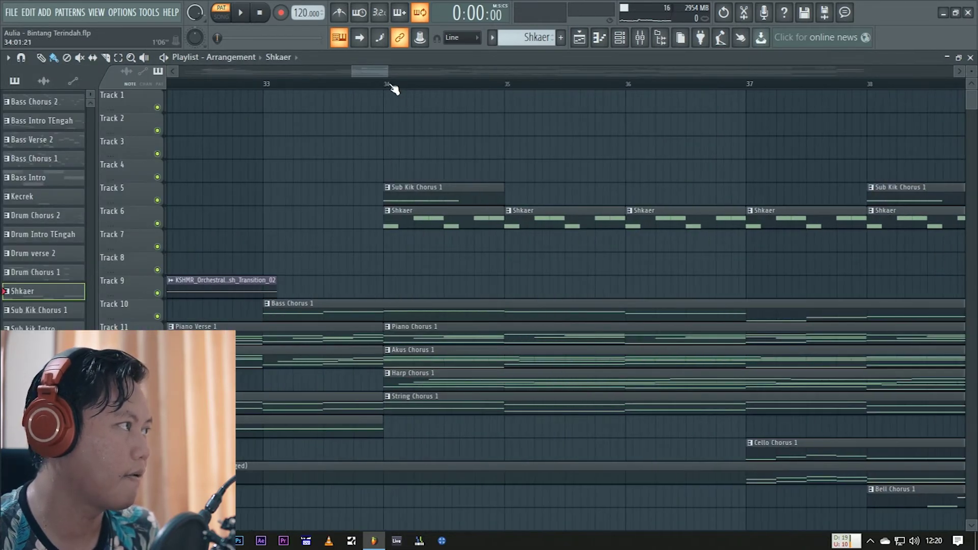
scroll(425, 323, down, 1)
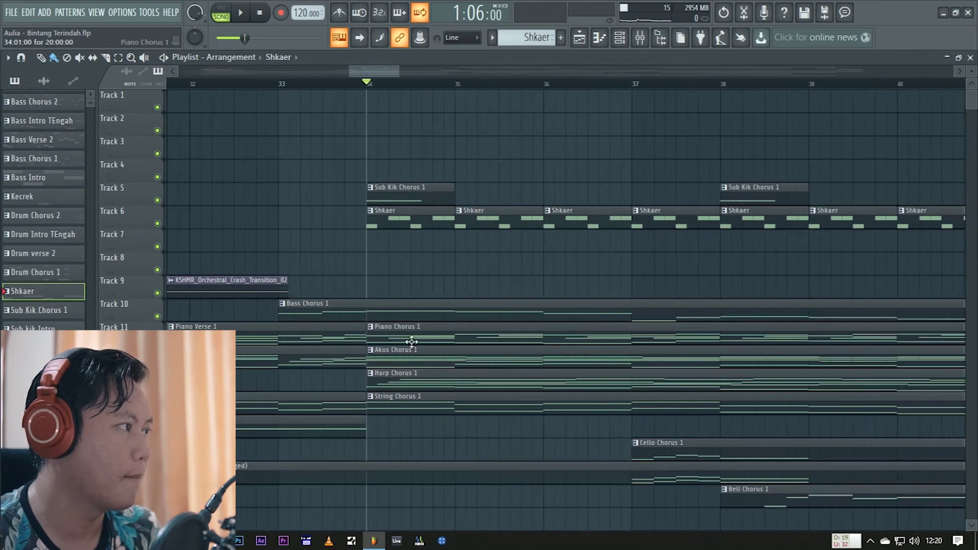
double_click(420, 314)
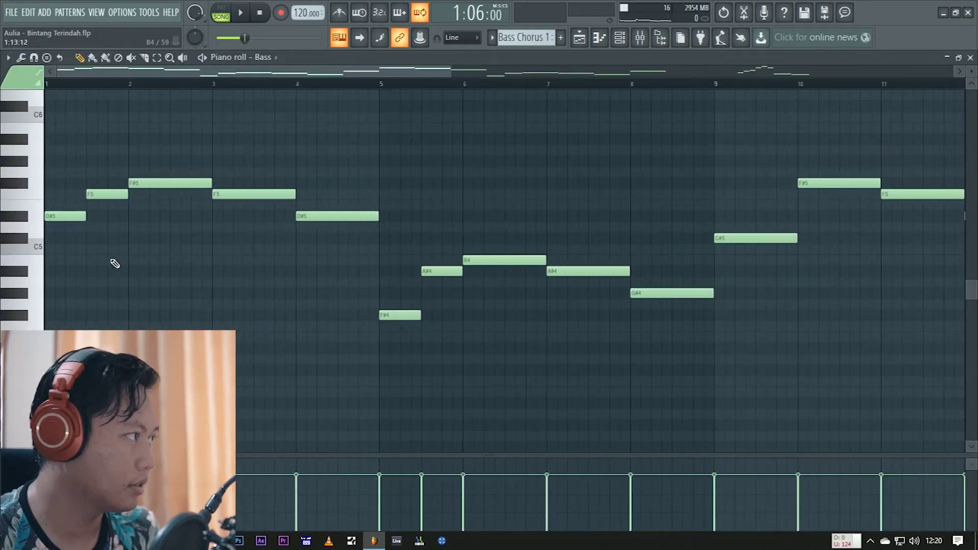
alt+right_click(177, 230)
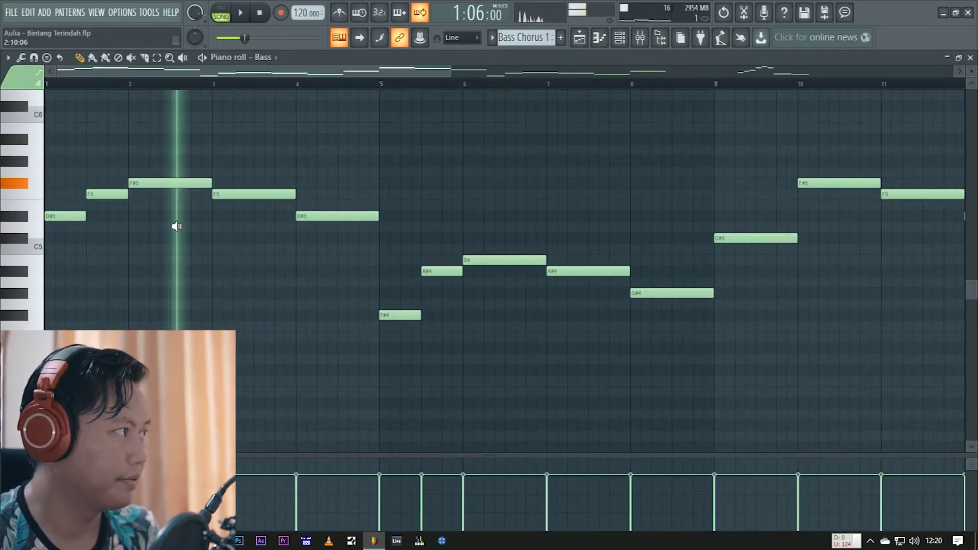
drag(177, 226, 645, 229)
Audition the remaining notes of Bass Chorus 1 and return to the Playlist
scroll(665, 254, down, 1)
scroll(666, 254, up, 2)
drag(565, 261, 591, 264)
scroll(590, 263, down, 3)
scroll(523, 259, up, 2)
drag(501, 213, 714, 216)
scroll(720, 216, down, 3)
scroll(716, 264, up, 2)
drag(565, 238, 679, 236)
scroll(534, 102, down, 2)
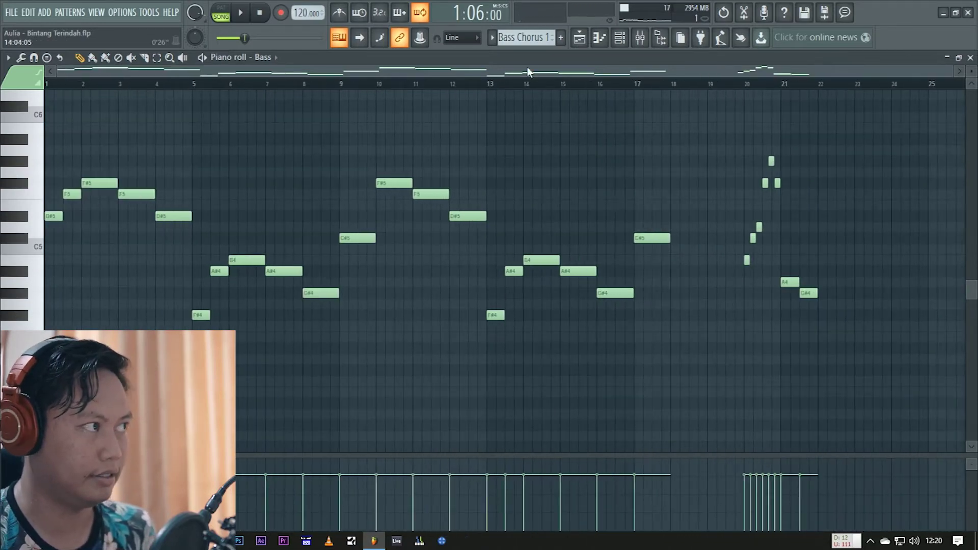
click(578, 39)
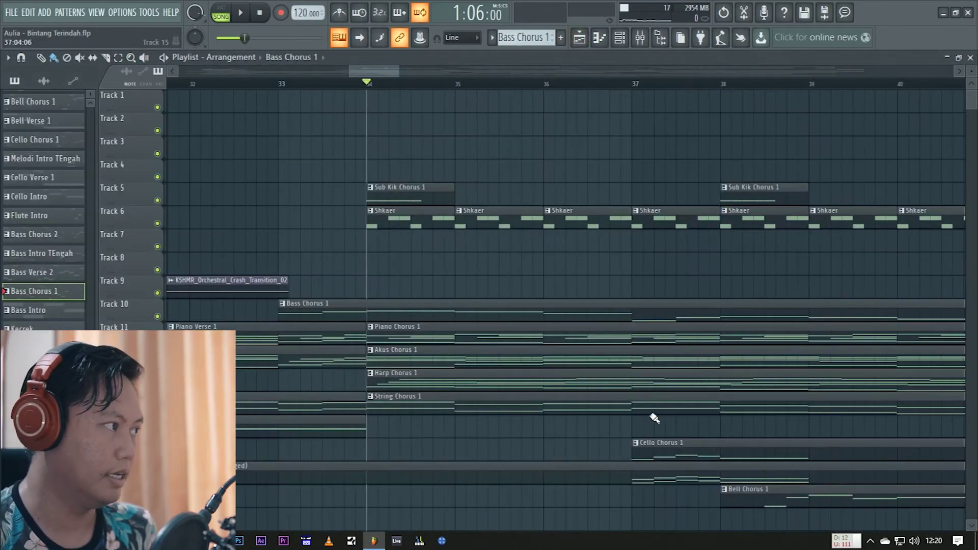
Open the Piano Chorus 1 clip and audition its chords and bass notes through the first seven bars
double_click(411, 340)
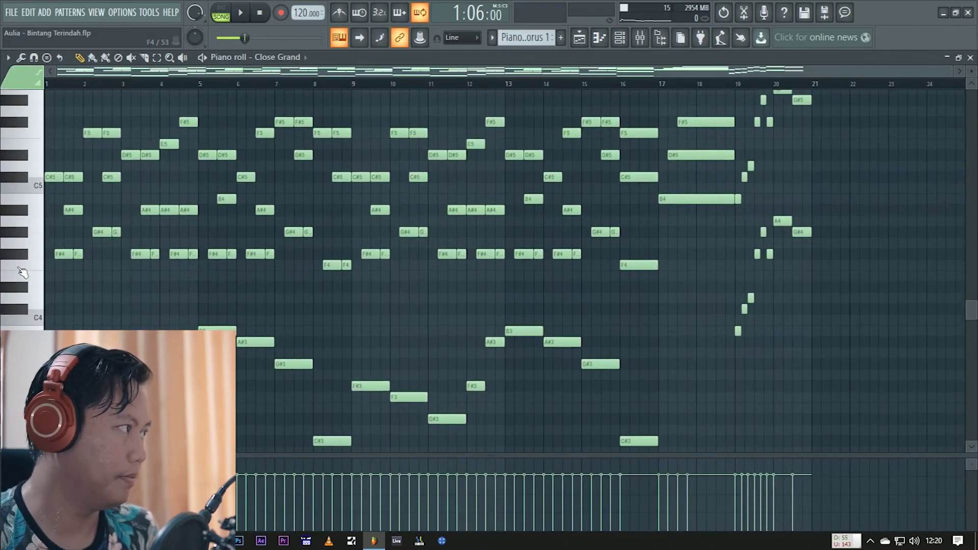
drag(56, 254, 445, 228)
scroll(47, 297, up, 2)
scroll(45, 297, up, 1)
drag(288, 285, 442, 240)
drag(348, 284, 348, 284)
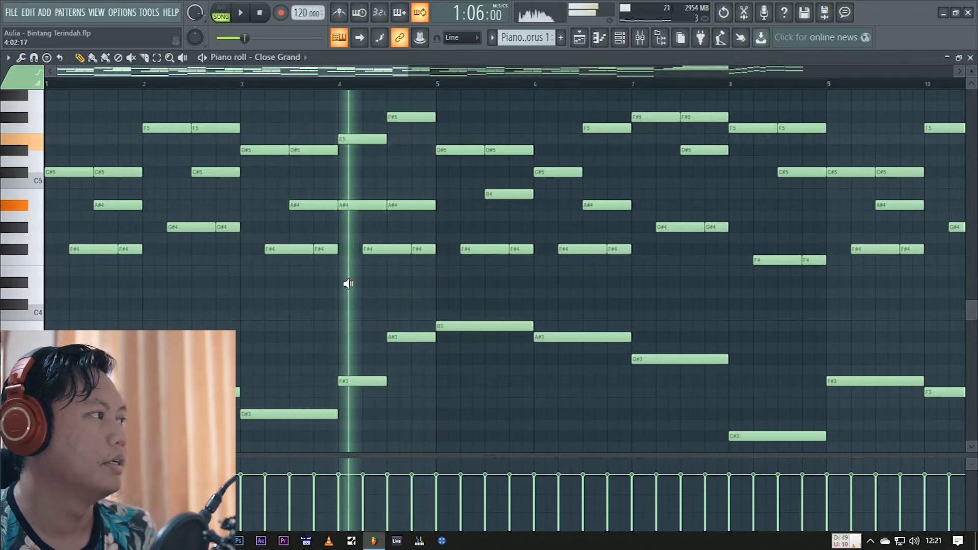
drag(348, 283, 657, 176)
Audition the middle bars of the Piano Chorus 1 pattern
scroll(566, 272, down, 1)
scroll(582, 278, right, 1)
drag(504, 272, 649, 277)
scroll(452, 292, down, 3)
scroll(624, 251, up, 2)
scroll(575, 248, down, 4)
drag(526, 247, 728, 255)
Audition the closing part of Piano Chorus 1 from bar 17 to bar 20 and return to the Playlist
scroll(823, 283, up, 4)
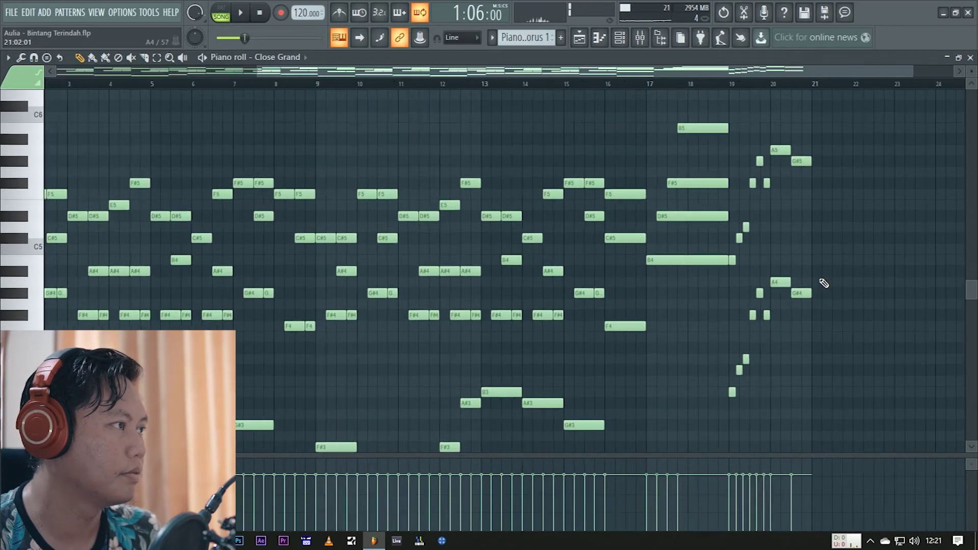
scroll(823, 284, up, 2)
drag(481, 296, 779, 285)
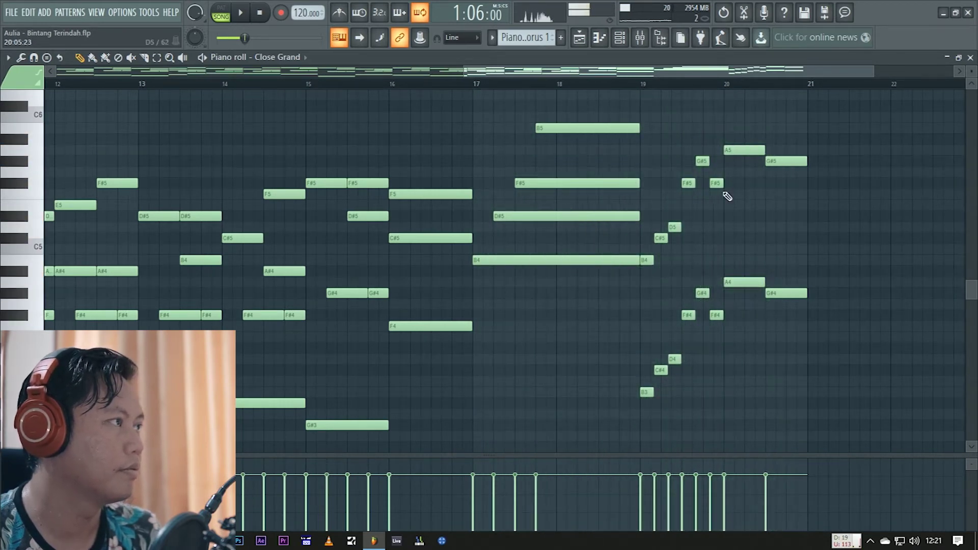
click(580, 40)
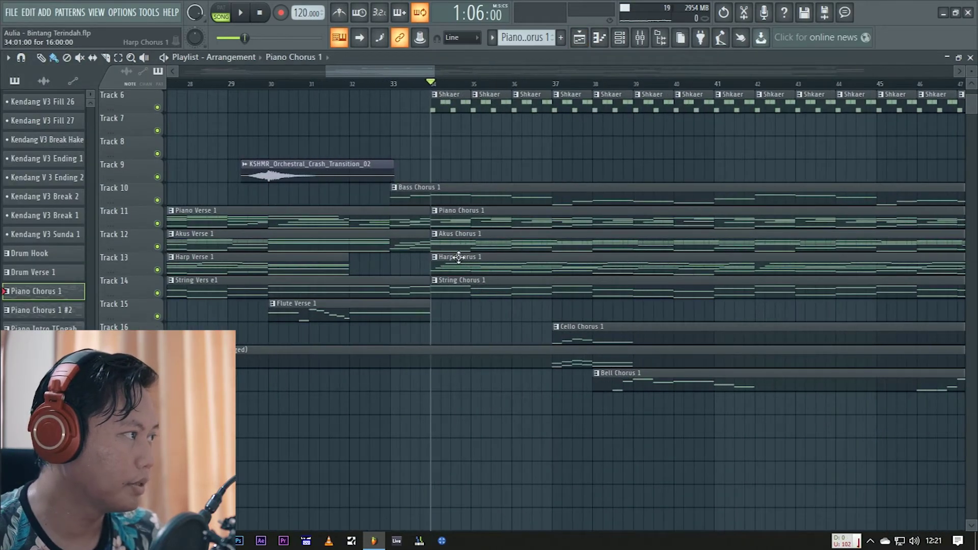
Open the Harp Chorus 1 clip, audition its arpeggio notes and return to the Playlist
double_click(478, 265)
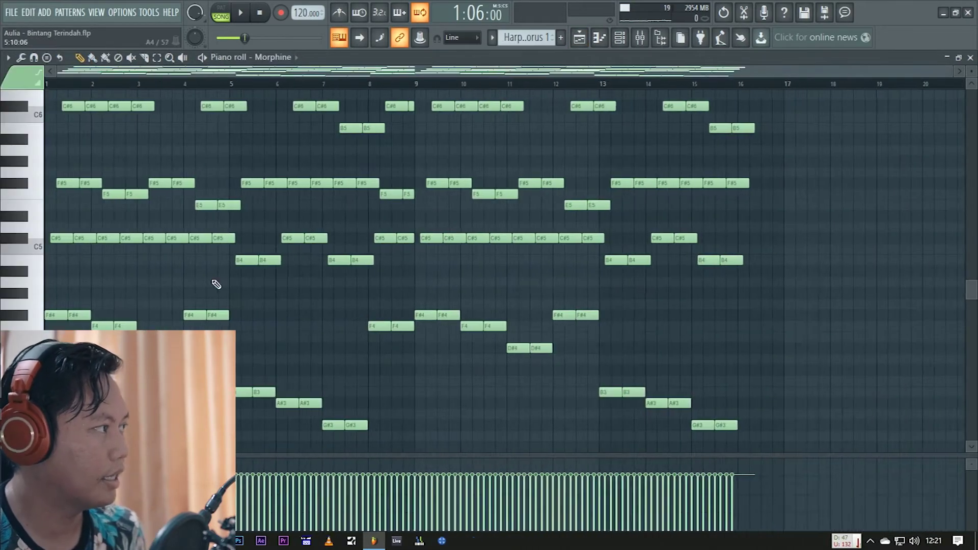
scroll(29, 259, up, 6)
scroll(44, 270, down, 1)
drag(50, 269, 138, 266)
drag(173, 268, 918, 171)
scroll(530, 212, down, 3)
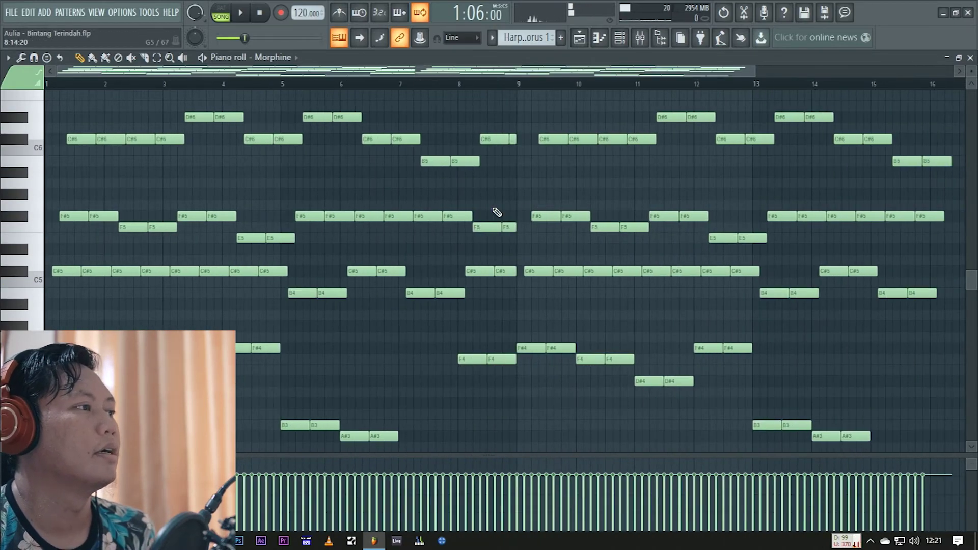
scroll(527, 210, down, 2)
click(579, 38)
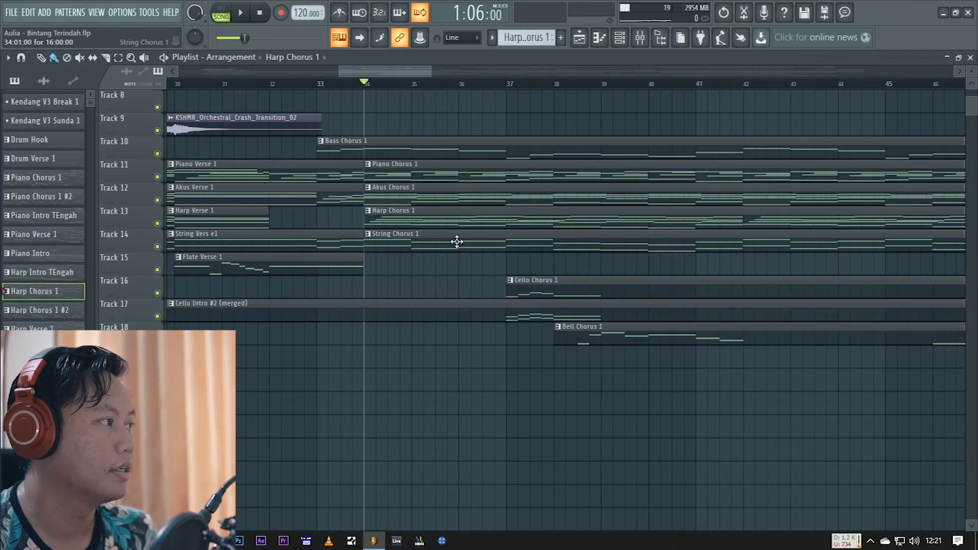
Open the String Chorus 1 clip, audition its notes across the whole pattern and return to the Playlist
double_click(457, 242)
click(74, 304)
drag(74, 304, 258, 294)
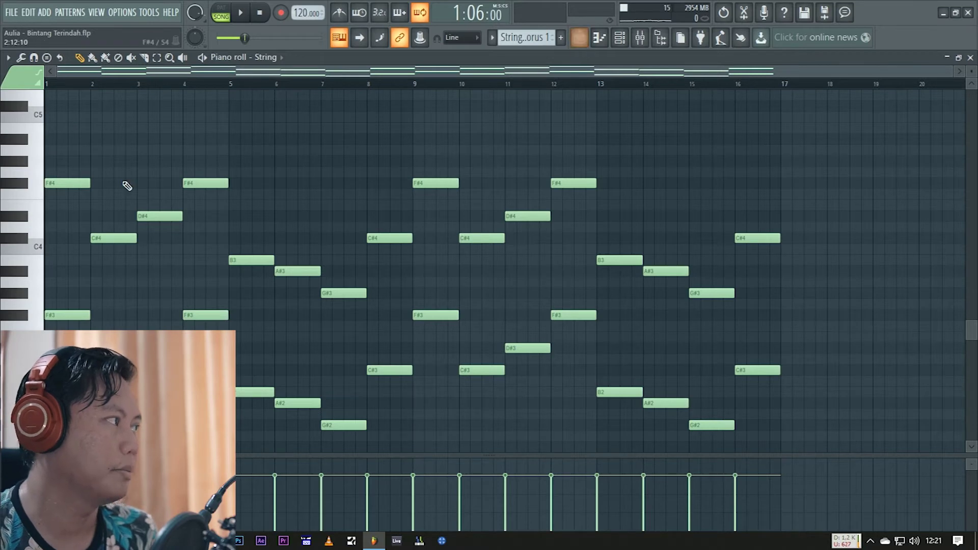
drag(76, 177, 743, 89)
click(579, 38)
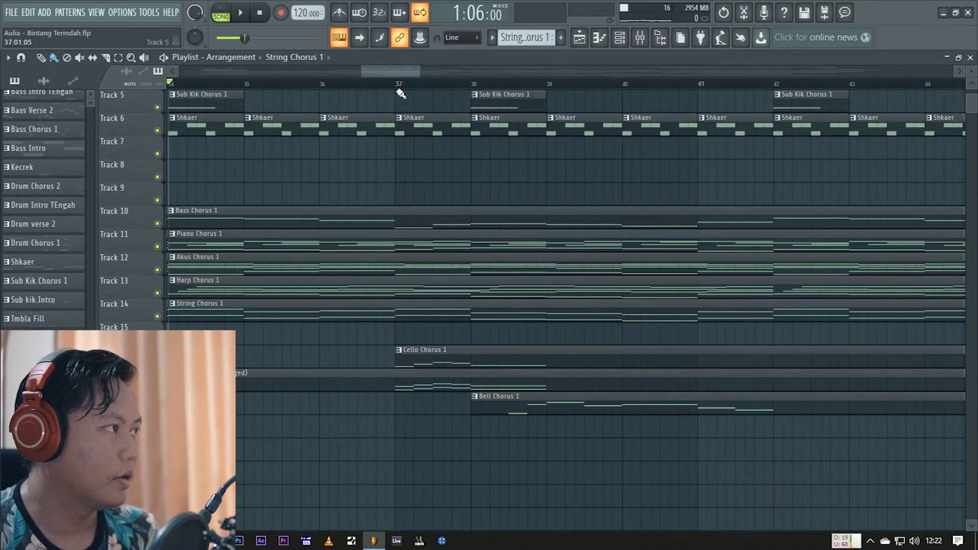
Play the Cello Chorus 1, Cello Intro #2 (merged) and Bell Chorus 1 clips solo, one after another, in the chorus from bar 37
alt+right_click(401, 362)
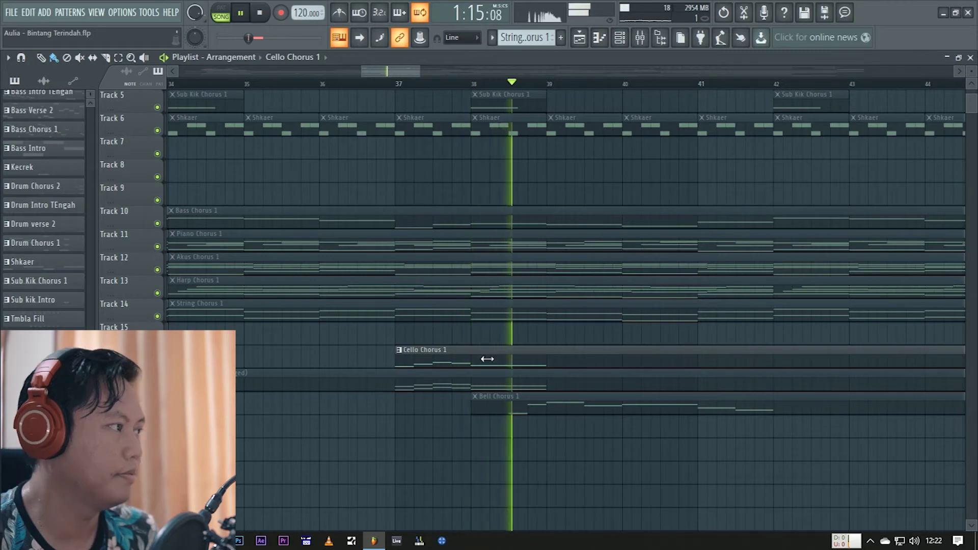
alt+right_click(399, 386)
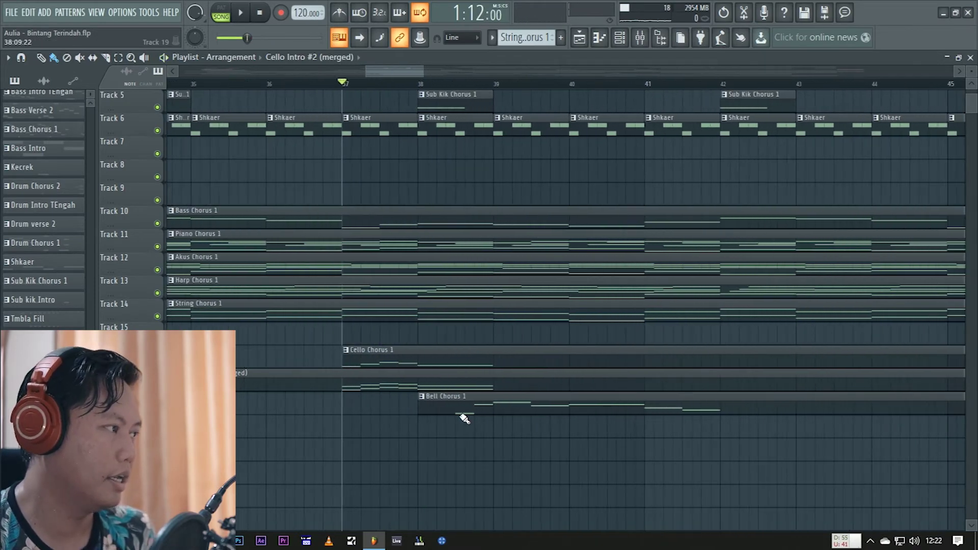
alt+right_click(462, 410)
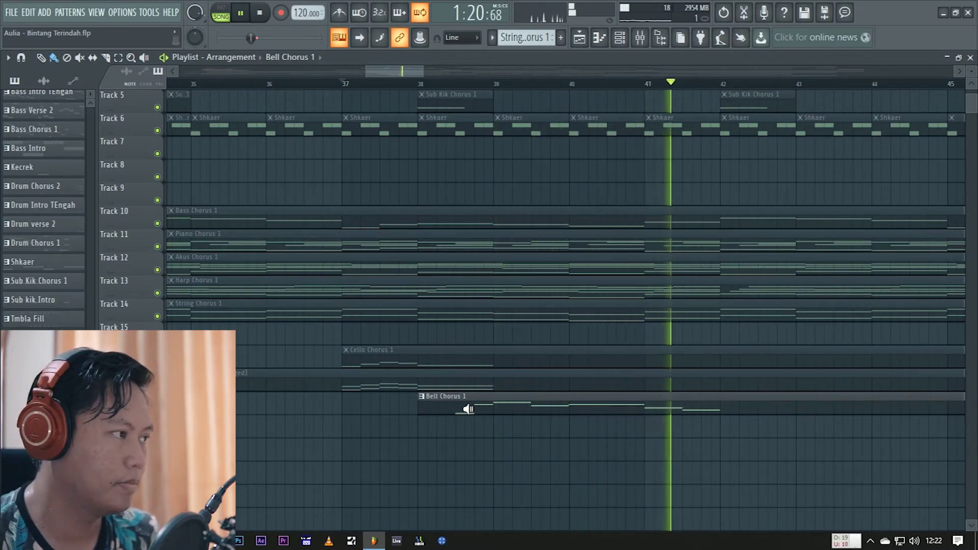
Show the end of the chorus, play the arrangement with all tracks from bar 50 and stop playback
scroll(585, 389, down, 4)
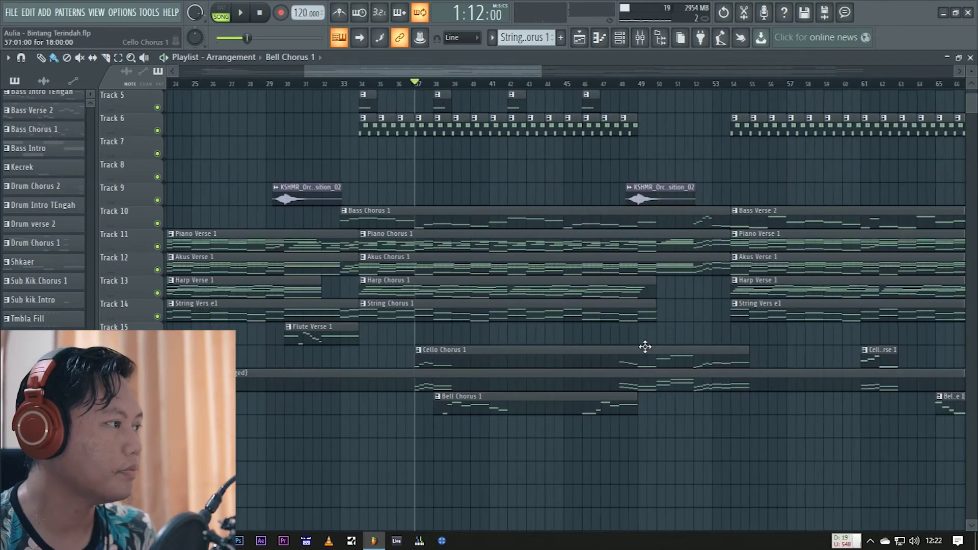
scroll(645, 343, up, 4)
scroll(644, 343, up, 2)
scroll(568, 310, down, 3)
scroll(680, 285, up, 2)
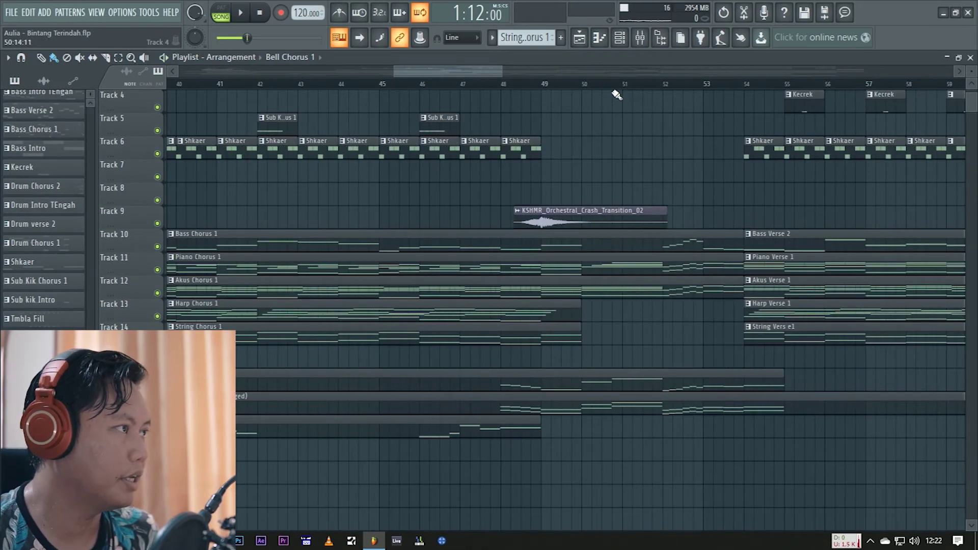
scroll(589, 96, up, 1)
scroll(616, 153, up, 3)
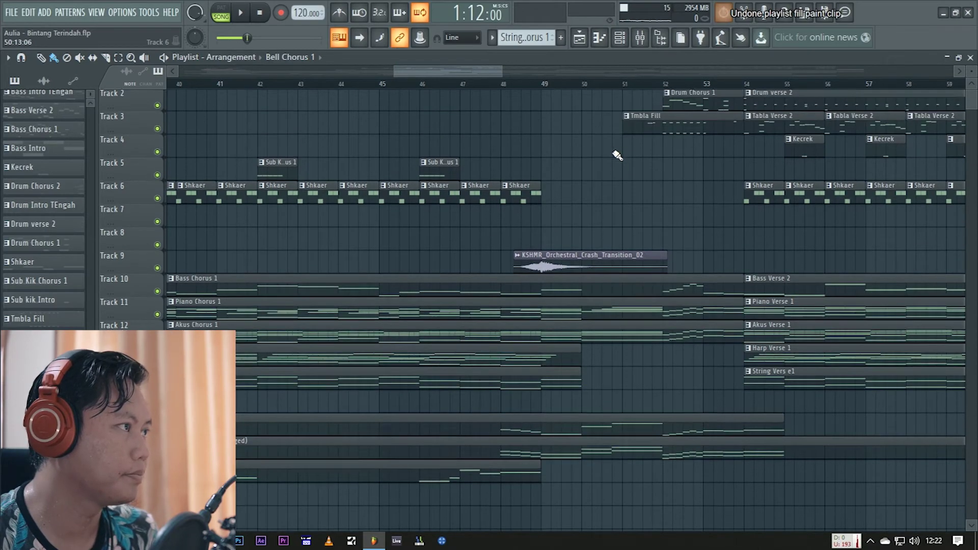
click(582, 85)
scroll(589, 239, down, 3)
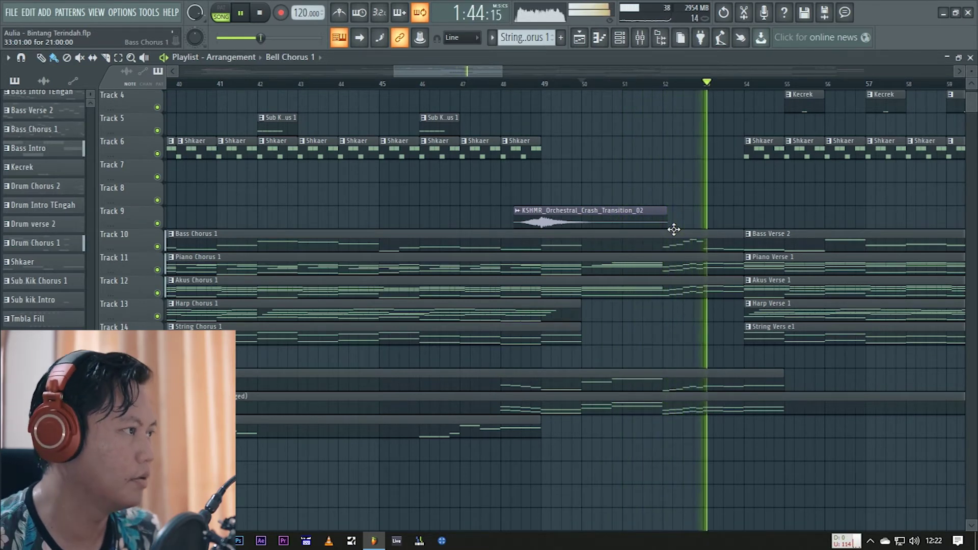
key(space)
Open the Tambla channel's Kontakt instrument to show the Tabla from the India Discovery Series, and close it again
scroll(726, 197, up, 3)
ctrl+scroll(710, 148, up, 2)
ctrl+scroll(710, 149, up, 3)
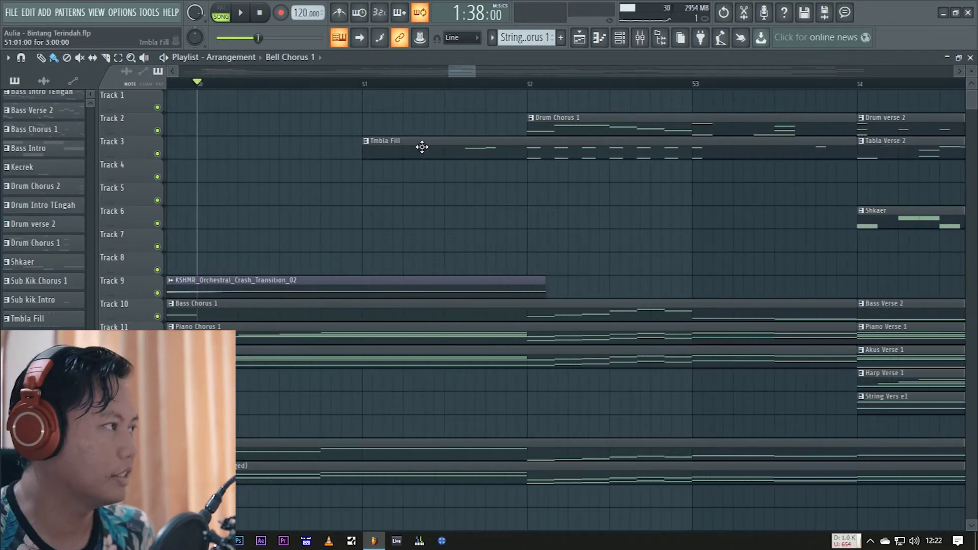
click(619, 38)
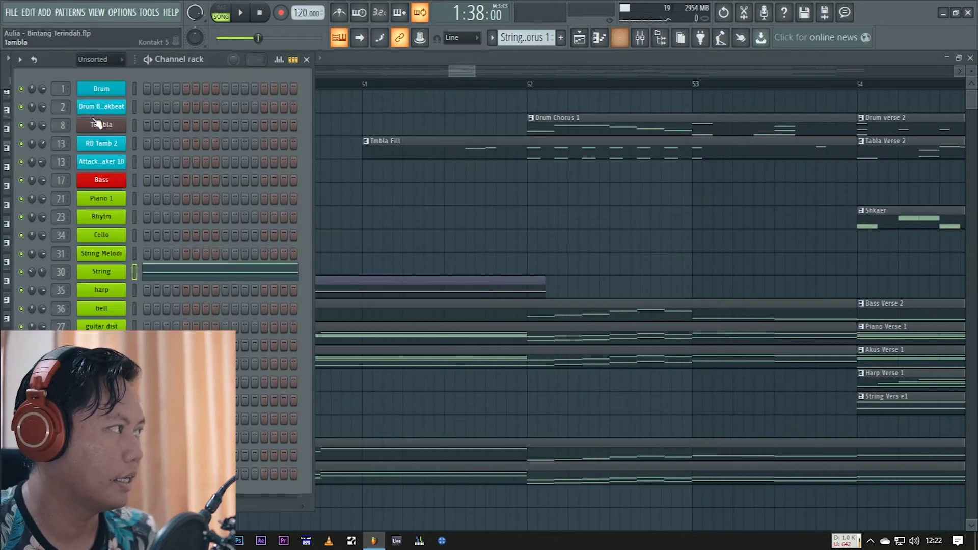
click(108, 128)
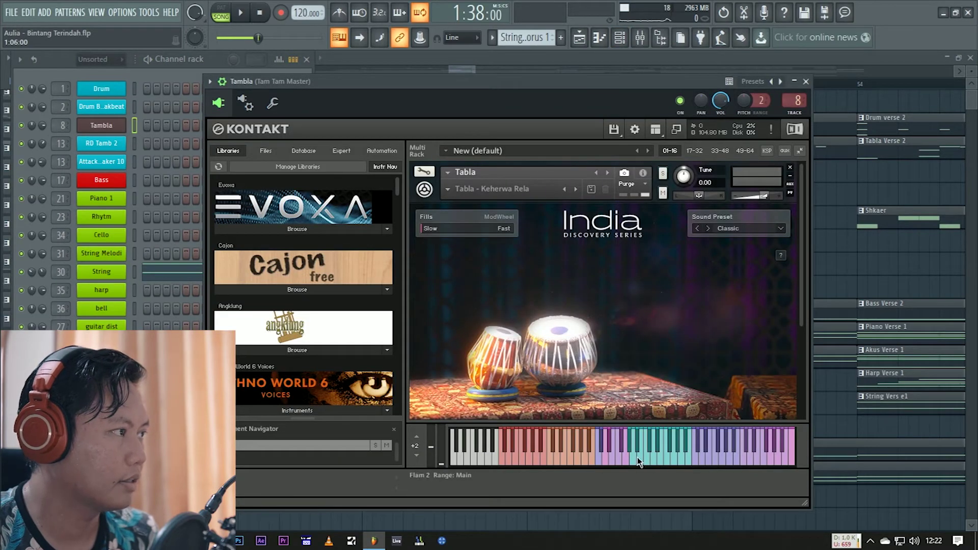
right_click(873, 266)
Open the Tmbla Fill clip at bar 51, audition its notes and return to the Playlist
ctrl+scroll(491, 160, up, 1)
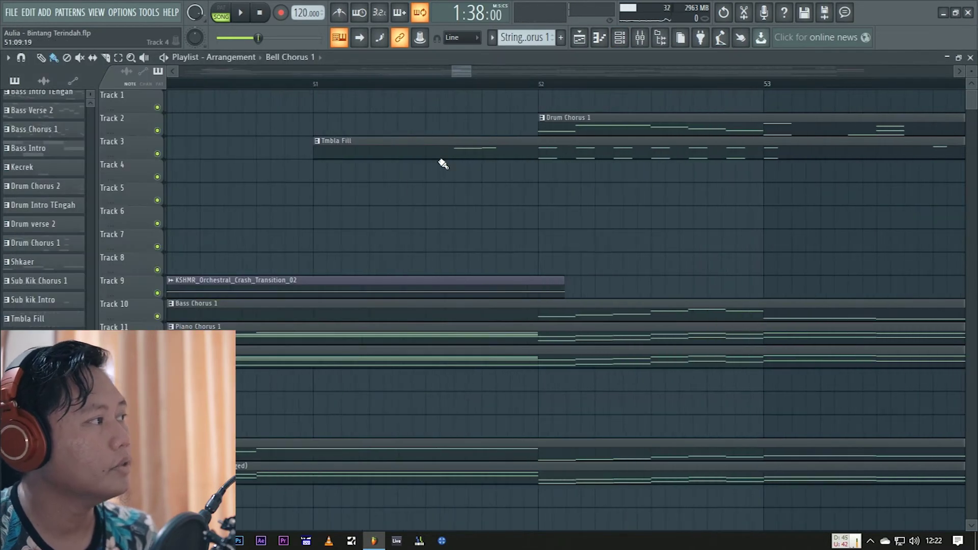
double_click(446, 155)
scroll(269, 157, up, 10)
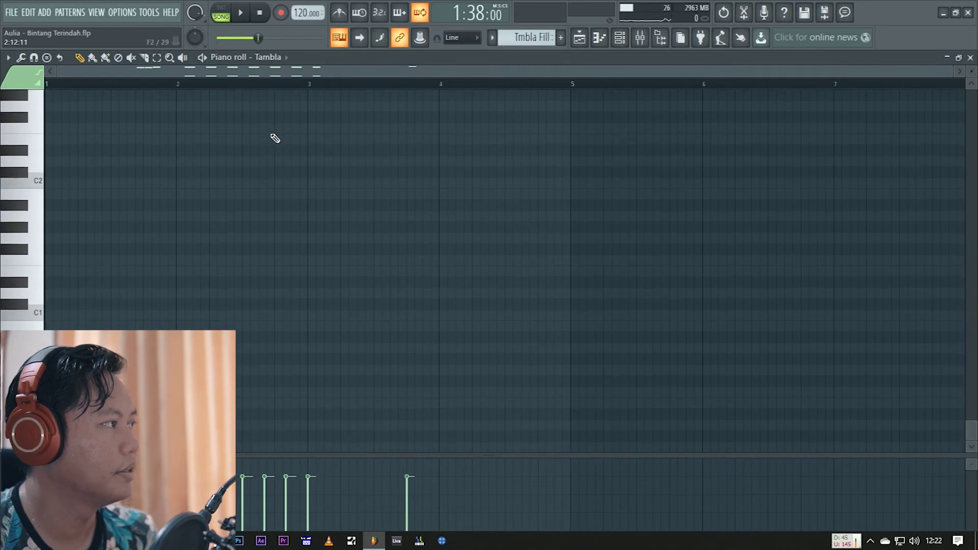
scroll(301, 137, up, 6)
drag(124, 225, 316, 231)
drag(374, 202, 448, 194)
click(579, 37)
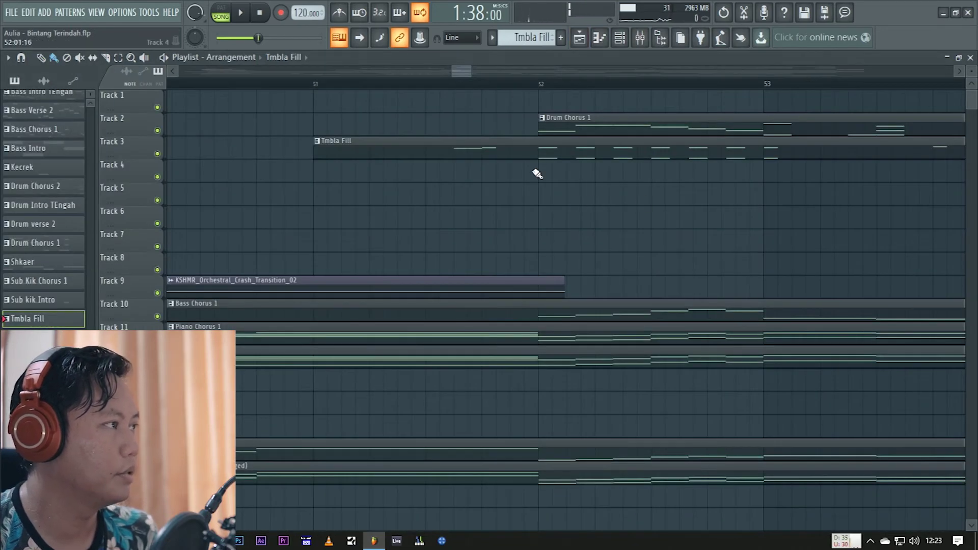
Open the Drum Chorus 1 clip at bar 52, audition its drum notes and return to the Playlist
scroll(537, 174, down, 1)
scroll(550, 137, up, 1)
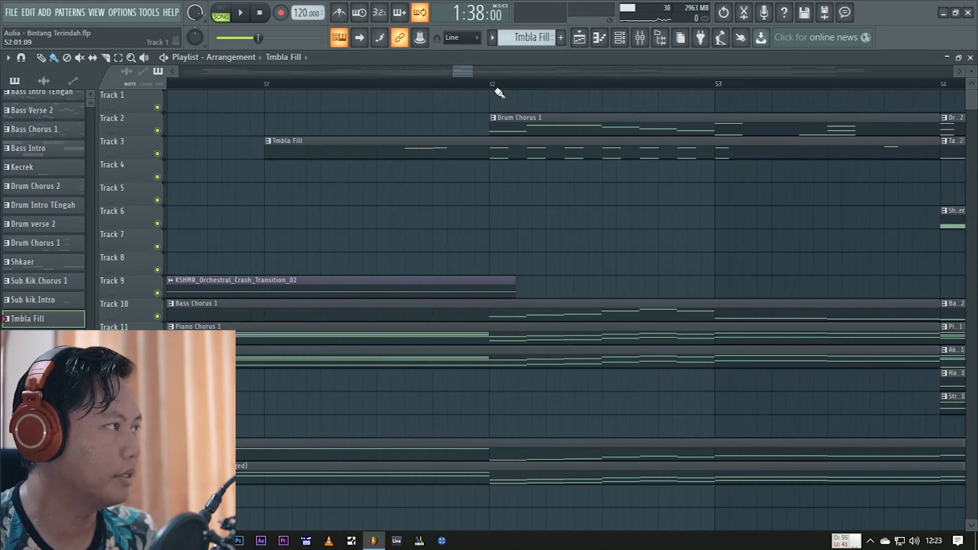
double_click(515, 130)
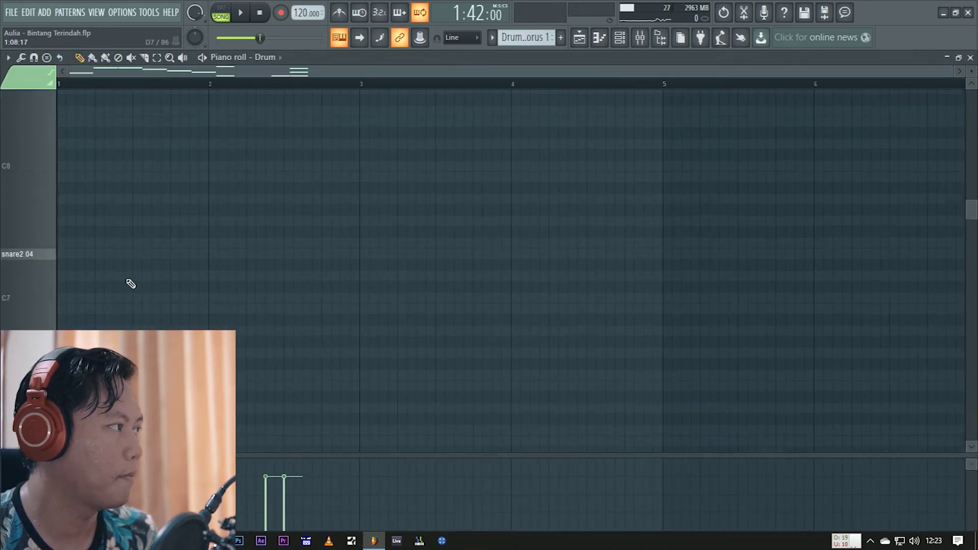
drag(70, 256, 322, 262)
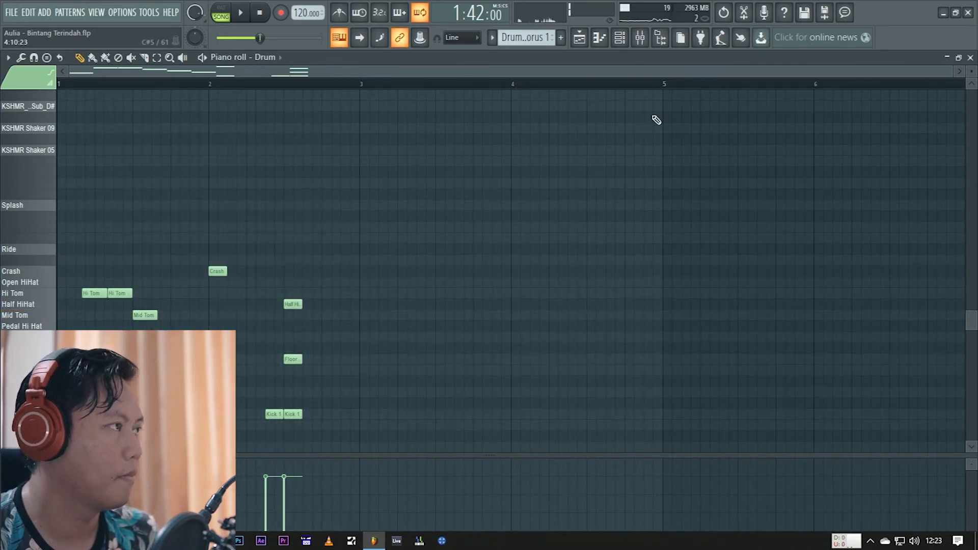
click(600, 37)
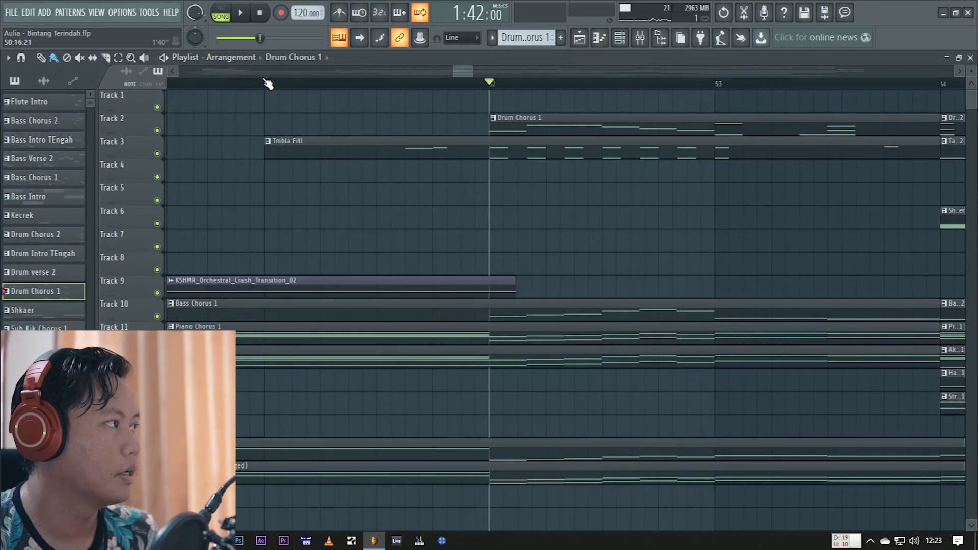
Play only Track 2 and Track 3 from bar 51 to hear Drum Chorus 1 with Tmbla Fill, and stop playback
ctrl+click(156, 153)
click(157, 130)
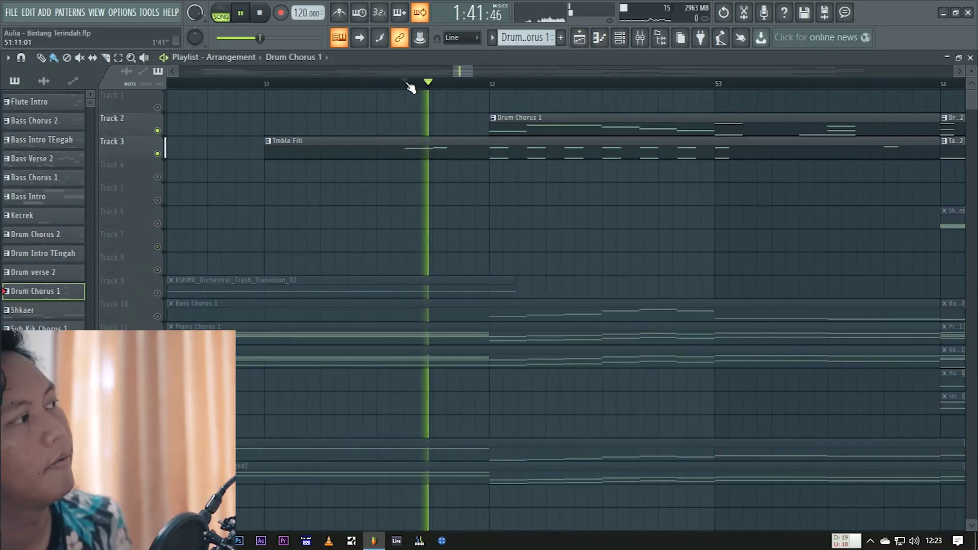
scroll(633, 174, down, 3)
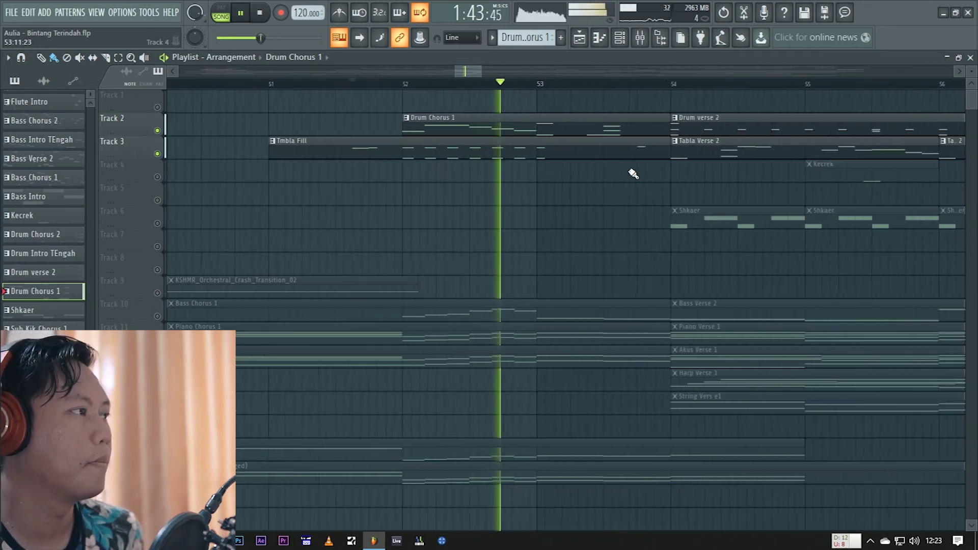
scroll(633, 174, up, 2)
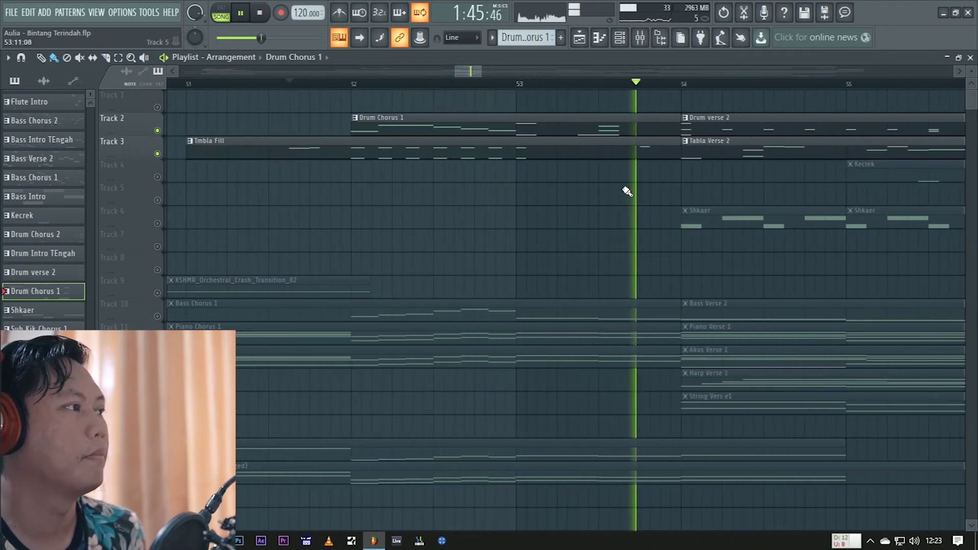
scroll(619, 218, down, 5)
key(space)
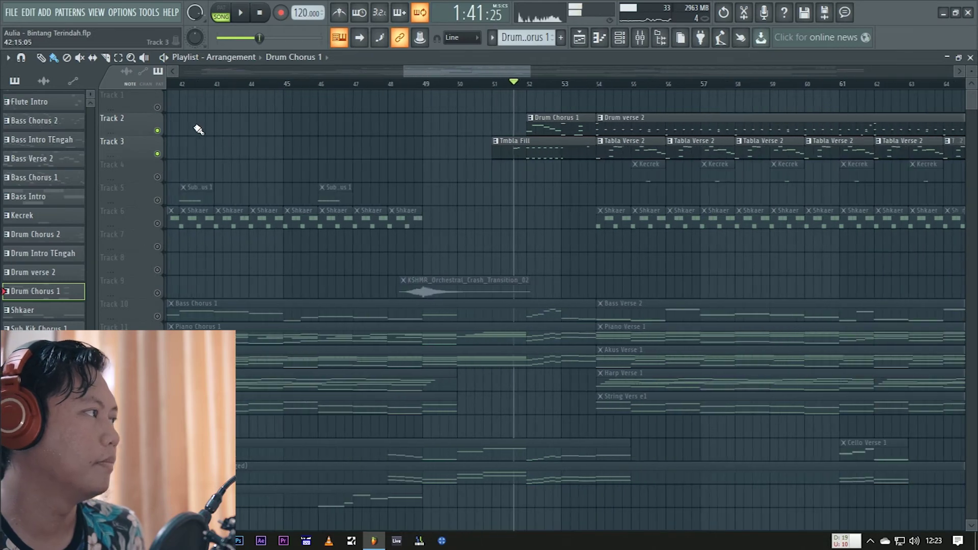
Restore all tracks, play the transition with bars 51 to 54 selected, stop playback and clear the selection
right_click(159, 134)
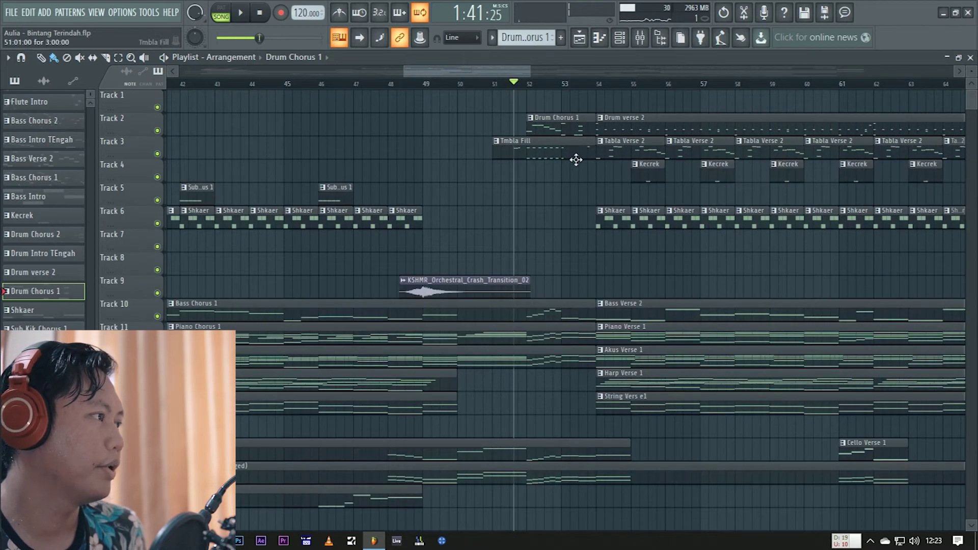
scroll(582, 155, up, 3)
drag(489, 84, 664, 106)
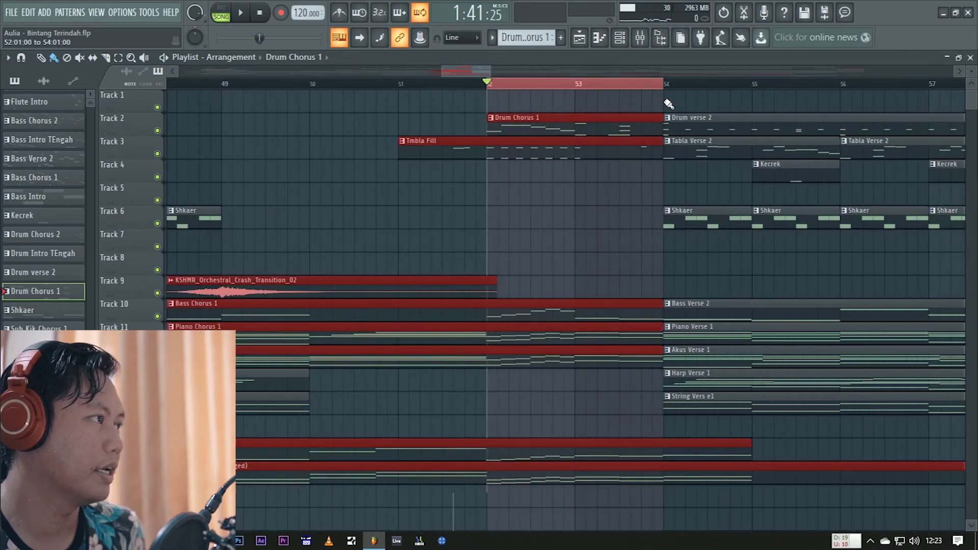
drag(397, 85, 659, 100)
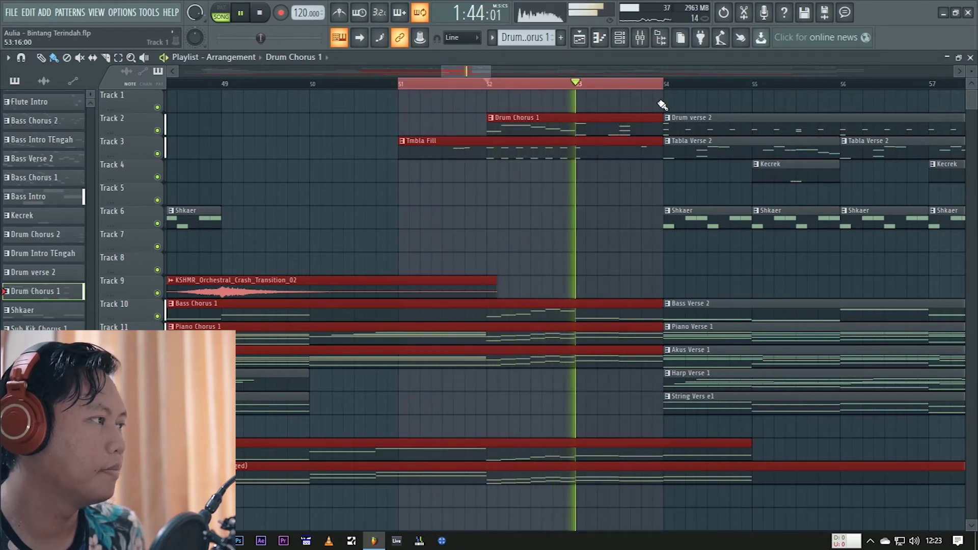
scroll(431, 228, down, 3)
key(space)
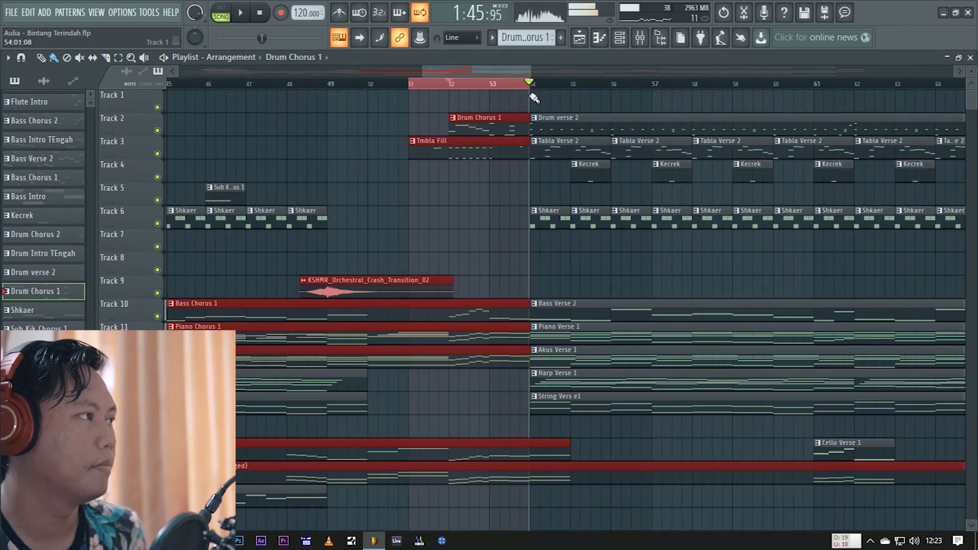
right_click(520, 86)
Solo Track 2, open the Drum verse 2 clip at bar 54, play its notes and return to the Playlist
scroll(388, 192, up, 4)
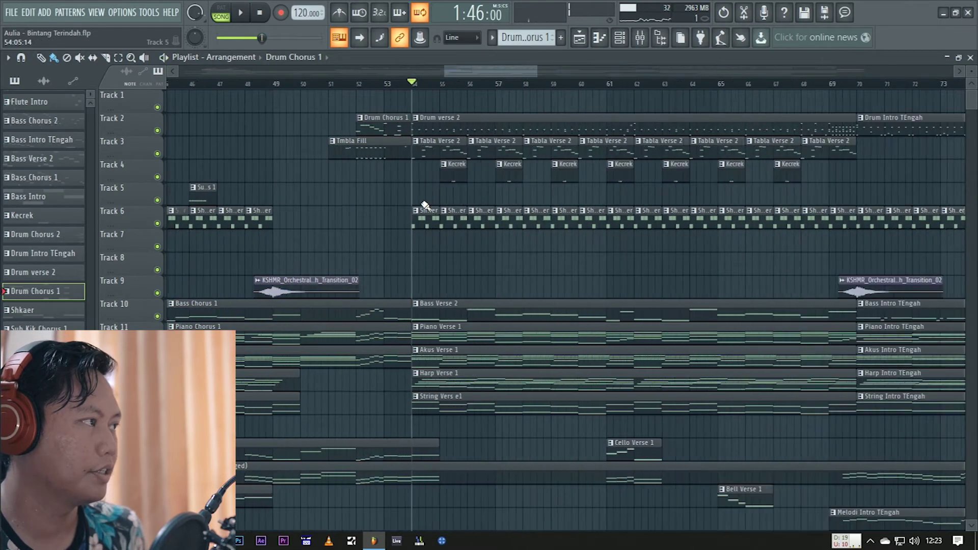
scroll(437, 182, up, 2)
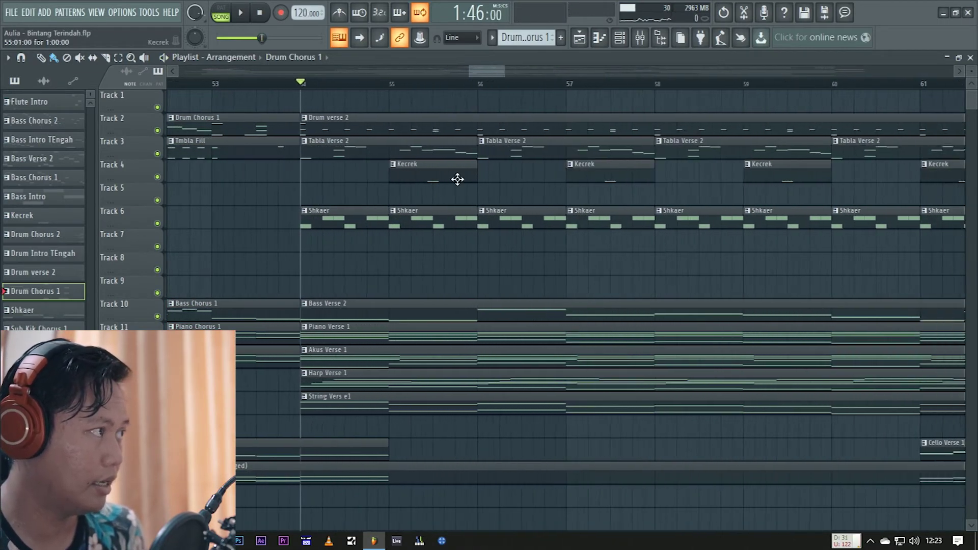
scroll(339, 225, up, 1)
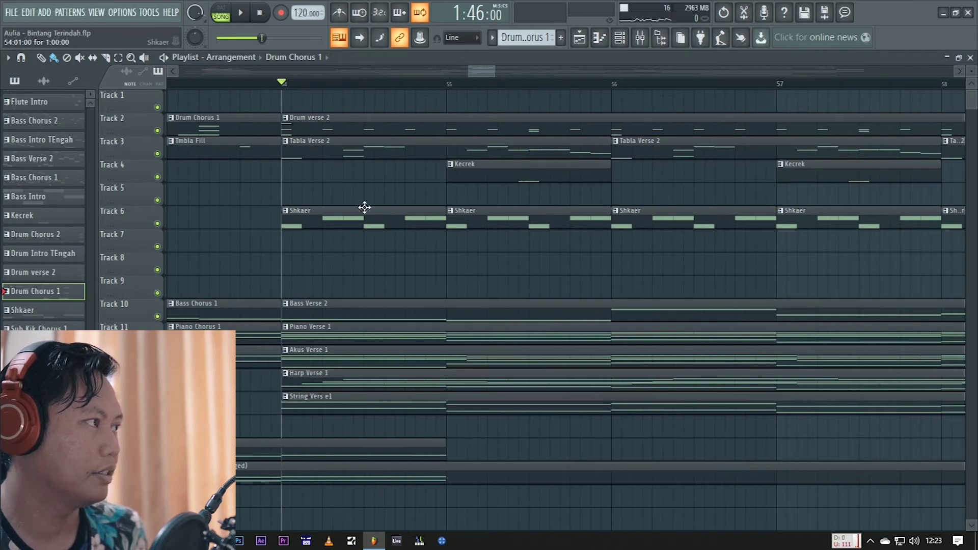
scroll(384, 178, down, 1)
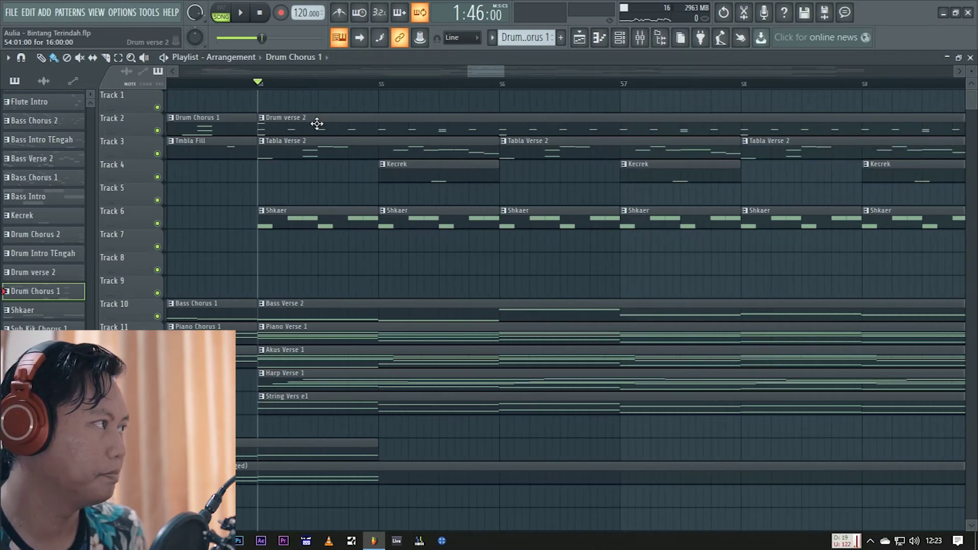
right_click(158, 131)
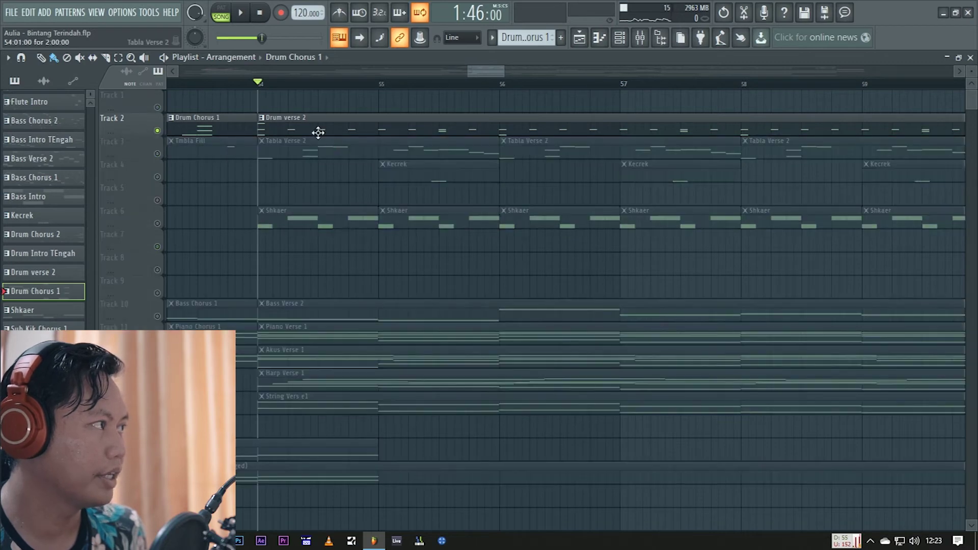
double_click(315, 130)
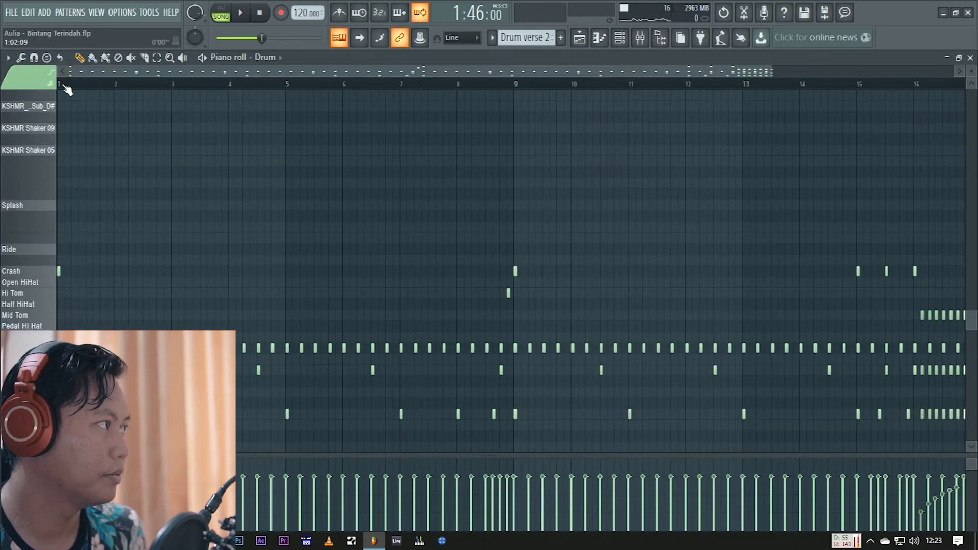
scroll(151, 223, down, 3)
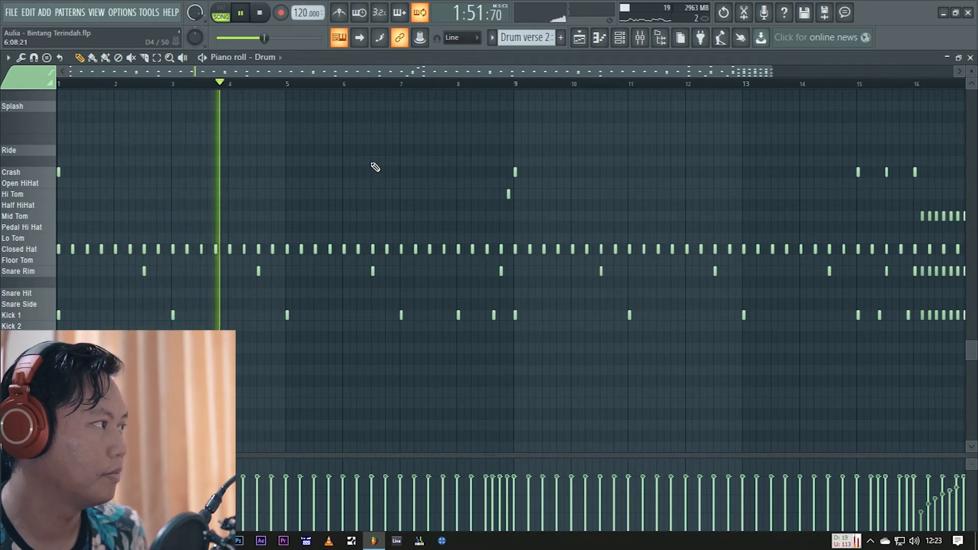
click(586, 38)
Solo Track 3, open the Tabla Verse 2 clip at bar 54, play its pattern and return to the Playlist
right_click(157, 153)
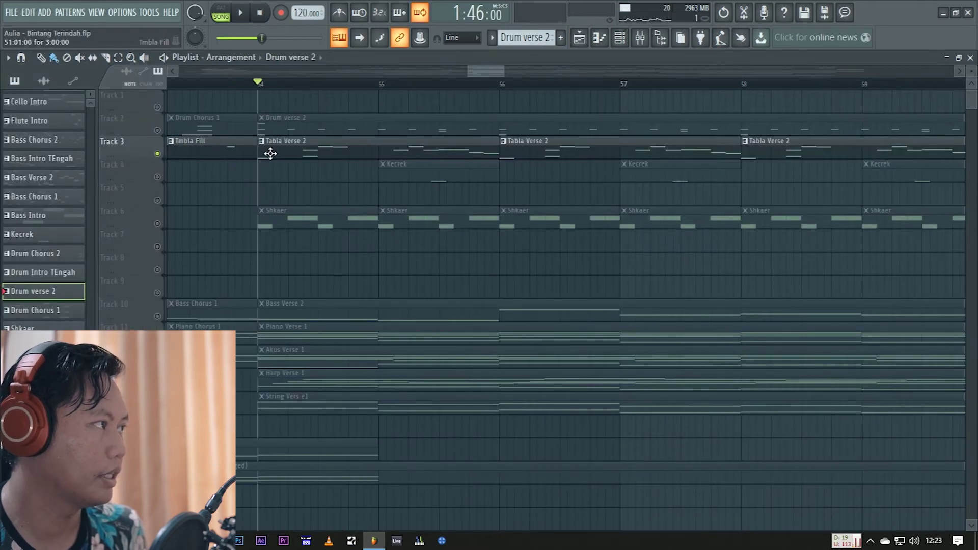
double_click(297, 150)
scroll(96, 145, down, 3)
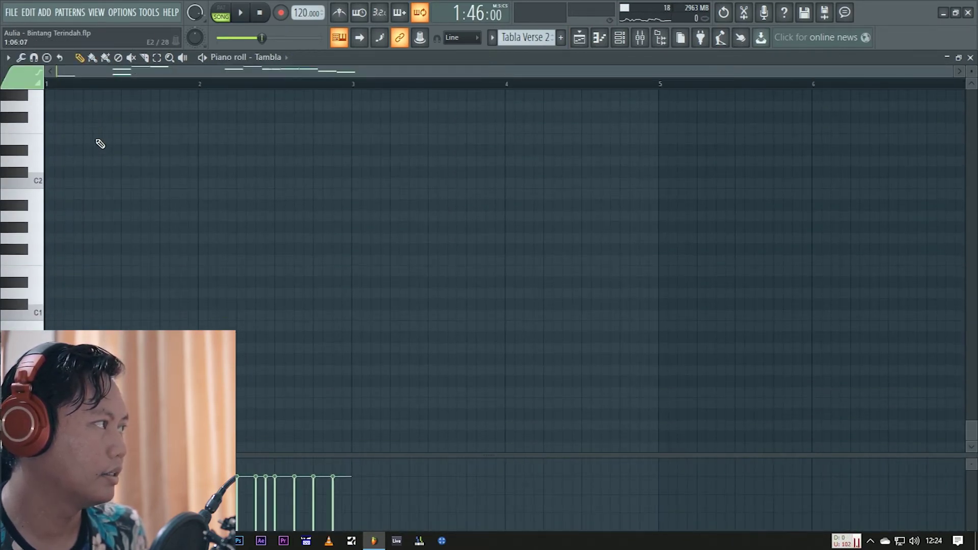
scroll(127, 133, up, 10)
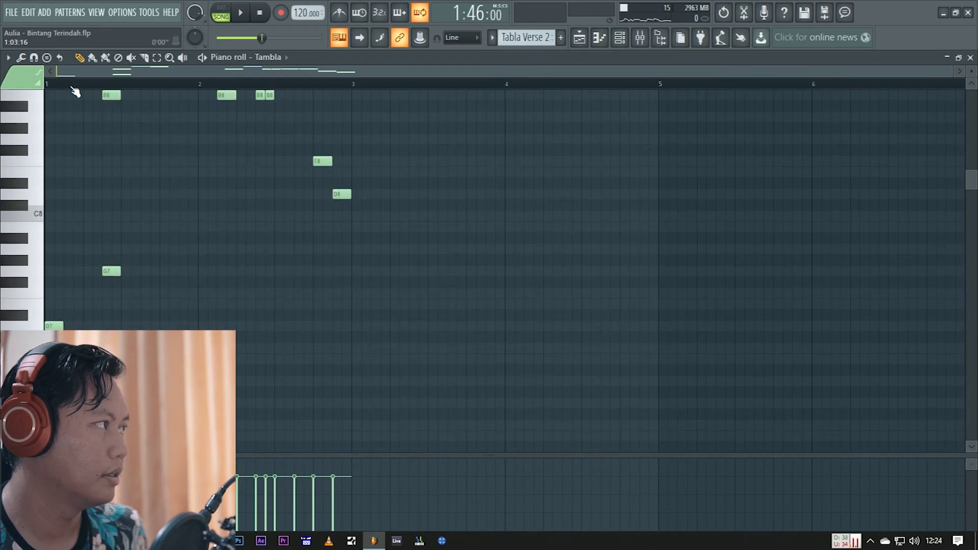
scroll(410, 173, up, 3)
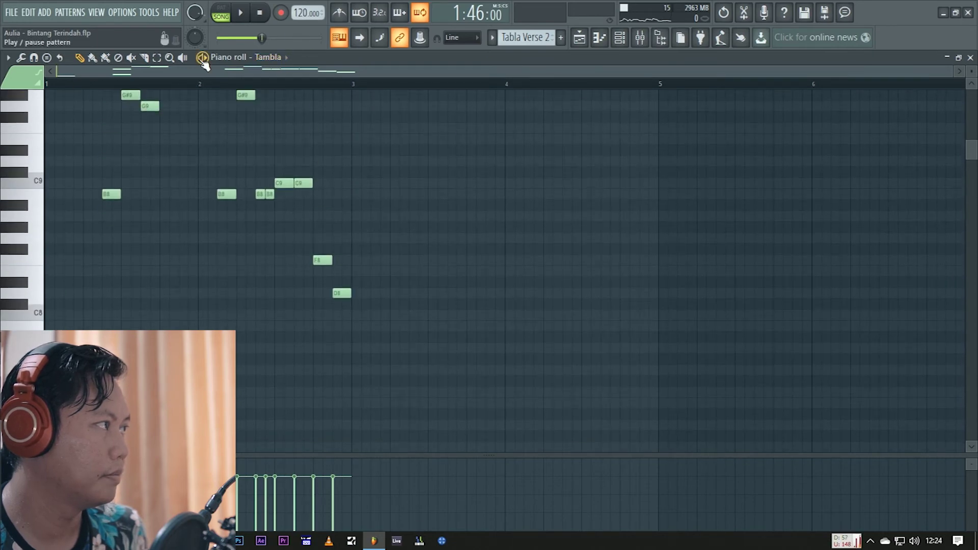
scroll(259, 176, up, 1)
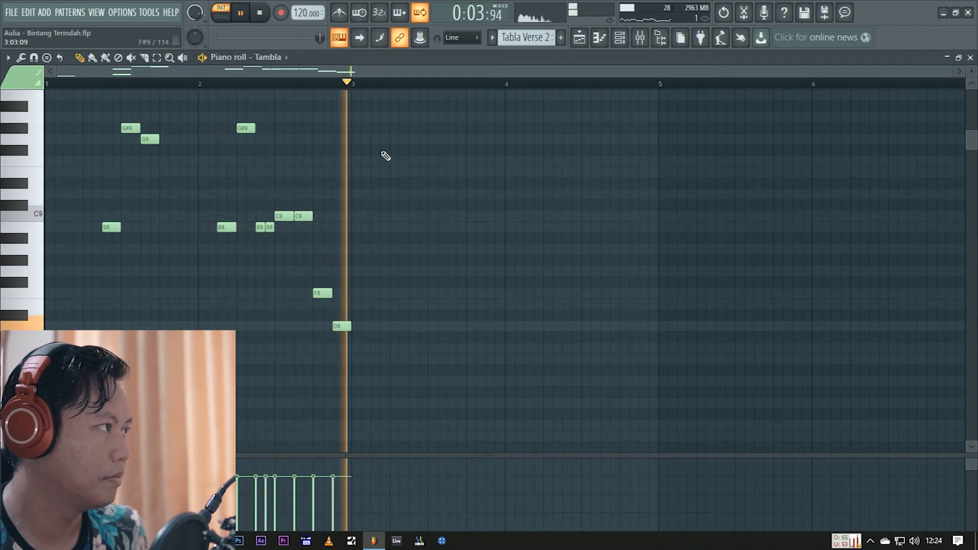
click(580, 39)
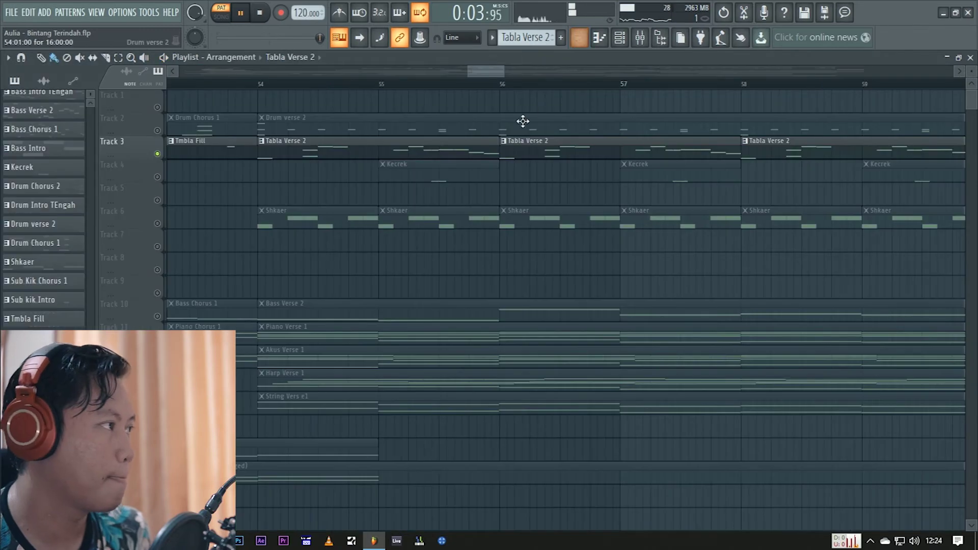
Enable the Shkaer track alongside the soloed tabla, play both from bar 54 and stop playback
scroll(577, 253, down, 5)
scroll(533, 245, up, 6)
click(158, 223)
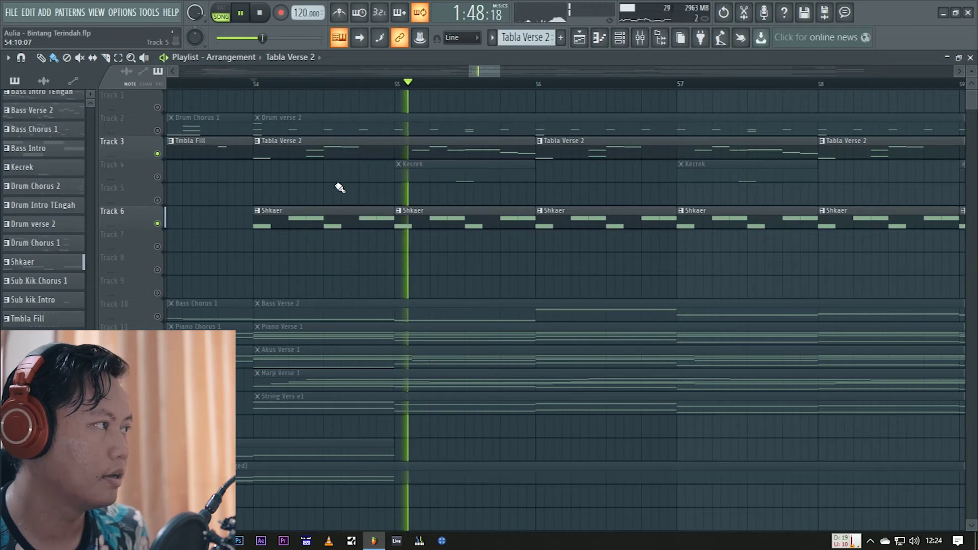
key(space)
Enable the Kecrek track too, play it with the tabla and shaker from bar 54, and stop playback
click(158, 177)
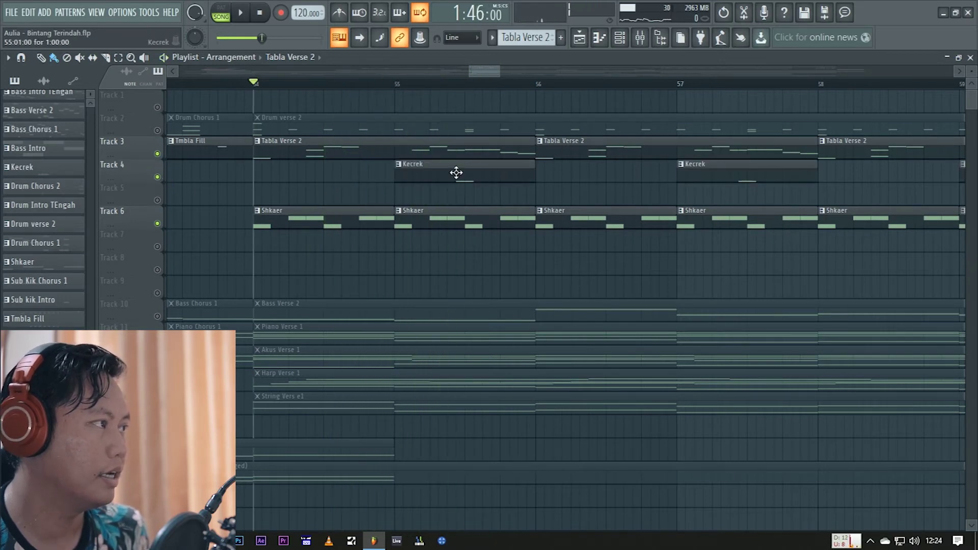
click(485, 175)
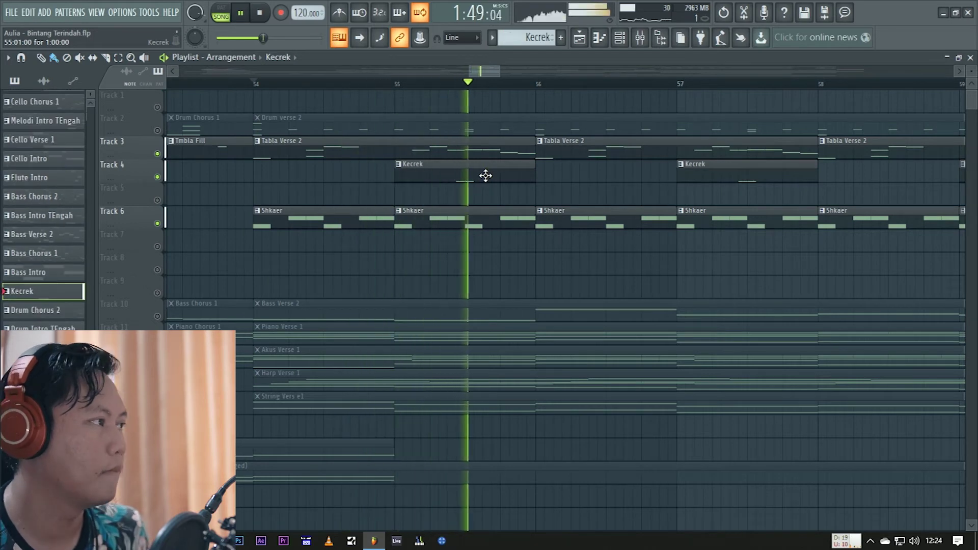
scroll(403, 246, down, 2)
scroll(403, 246, down, 1)
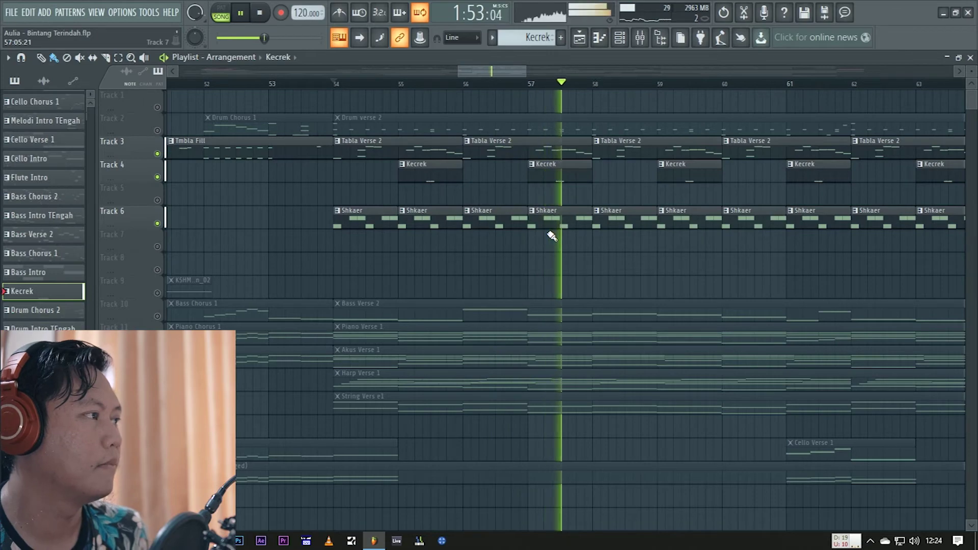
key(space)
Examine how the percussion, piano, harp, string, cello and bell clips are arranged across verse 2 from bar 54 to bar 70
scroll(499, 224, down, 3)
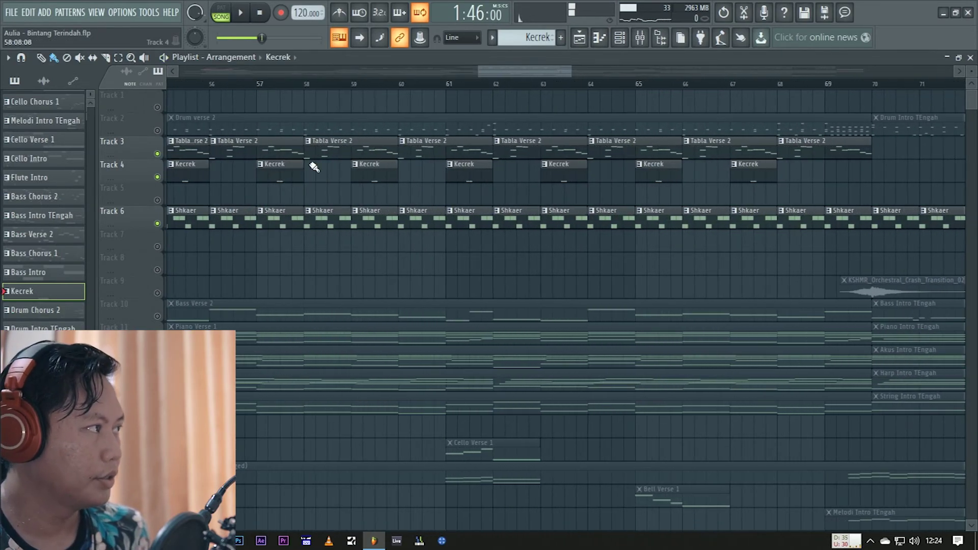
scroll(362, 149, down, 2)
scroll(397, 147, up, 2)
scroll(844, 147, down, 2)
scroll(845, 178, up, 2)
scroll(542, 219, down, 2)
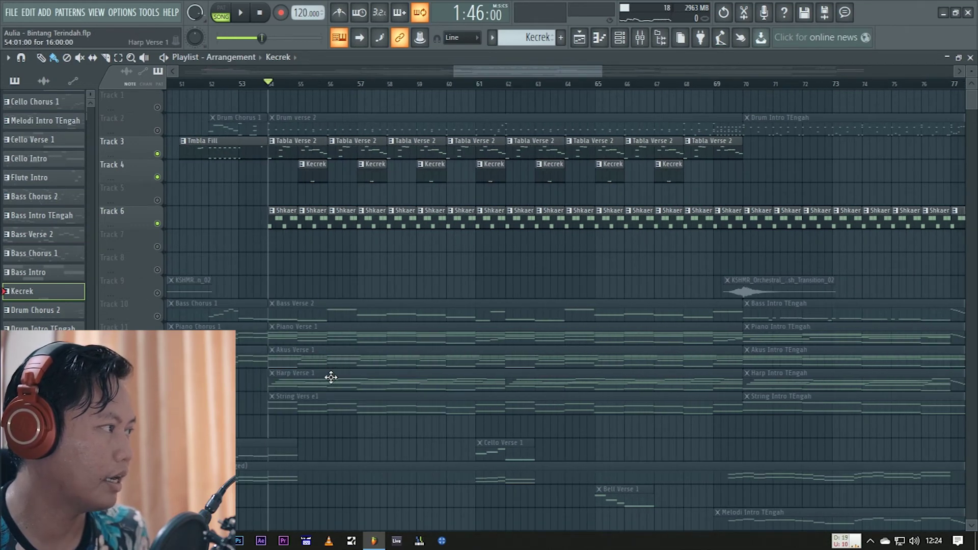
scroll(548, 301, down, 5)
scroll(548, 344, up, 4)
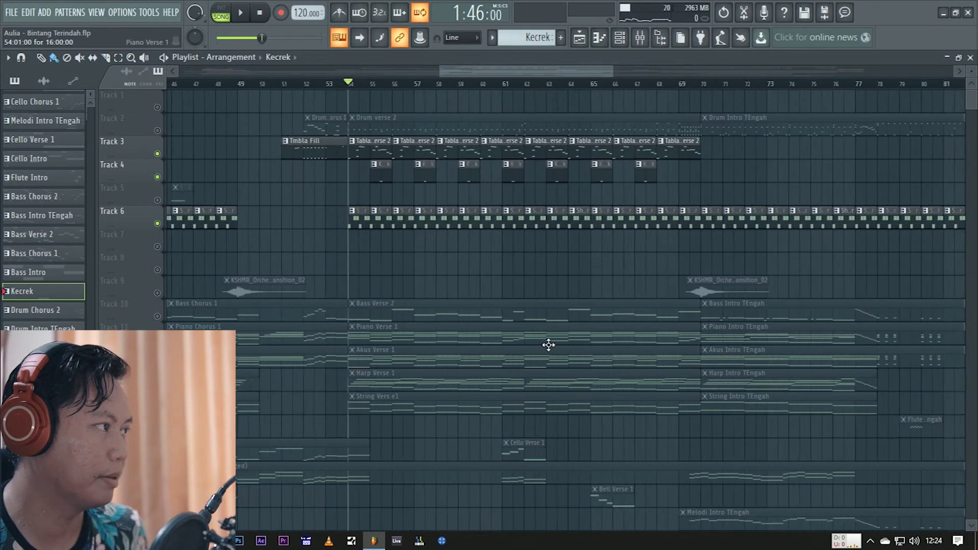
scroll(493, 178, up, 1)
scroll(509, 176, up, 1)
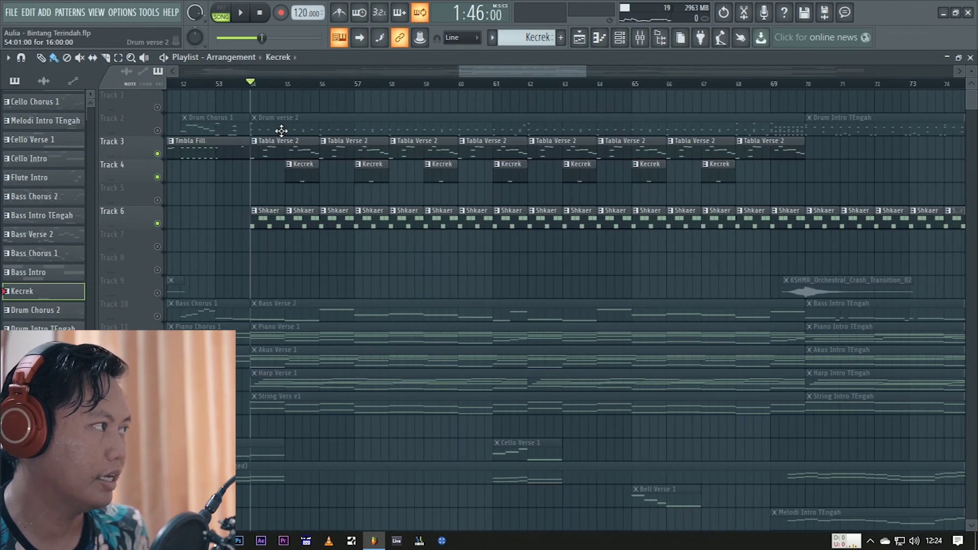
Enable the drum track alongside the tabla, kecrek and shaker tracks and place the playhead at bar 68
click(158, 131)
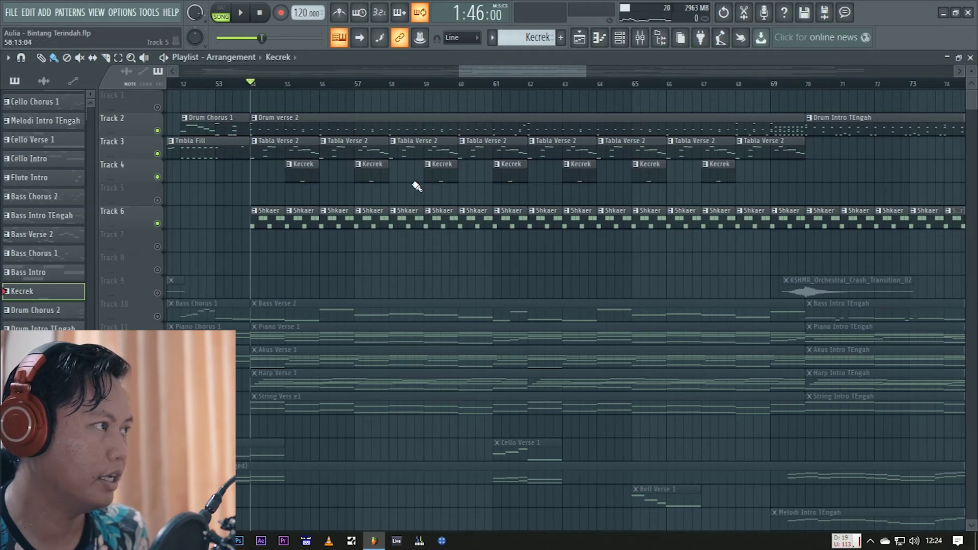
scroll(683, 175, down, 2)
click(553, 85)
scroll(554, 85, up, 2)
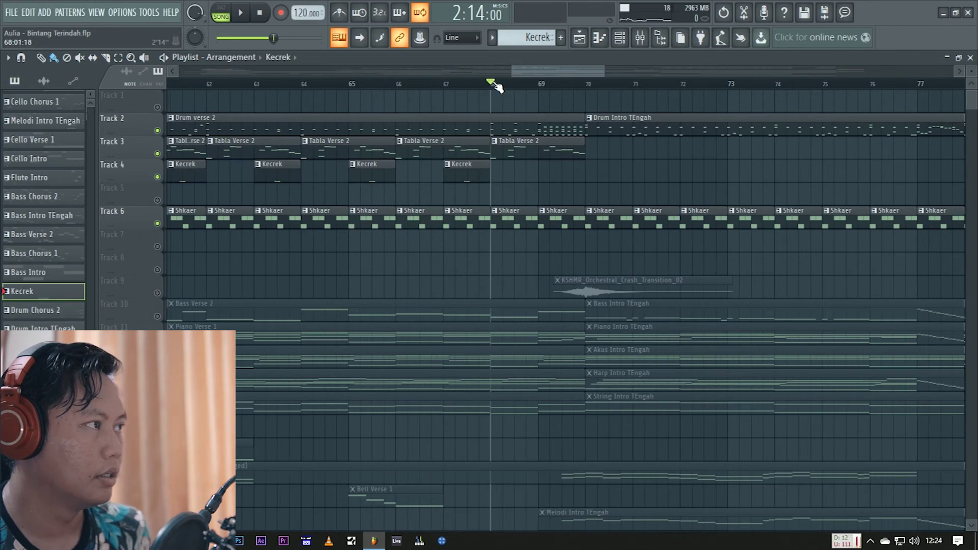
Move the playhead to bar 70, where Drum Intro TEngah starts, and unmute all tracks
drag(494, 84, 585, 87)
right_click(591, 89)
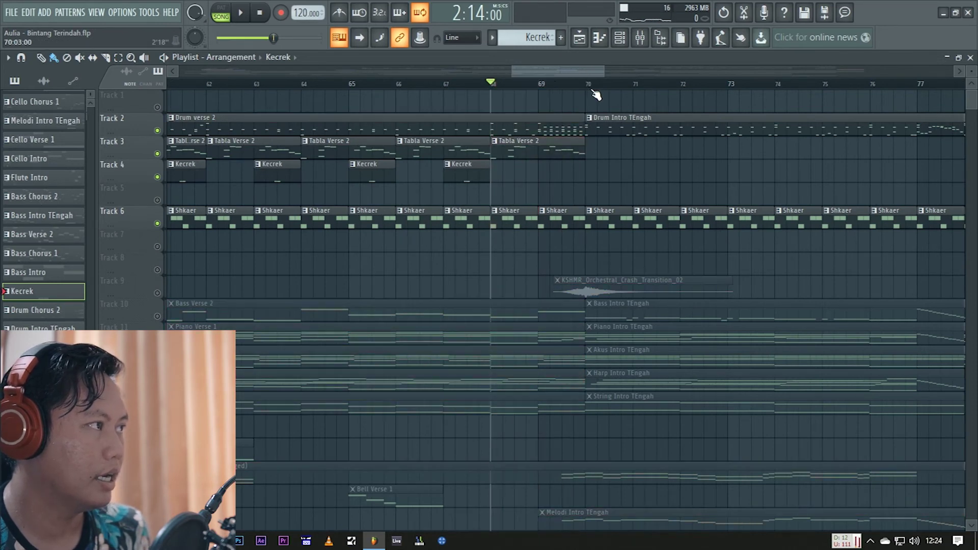
scroll(432, 180, down, 1)
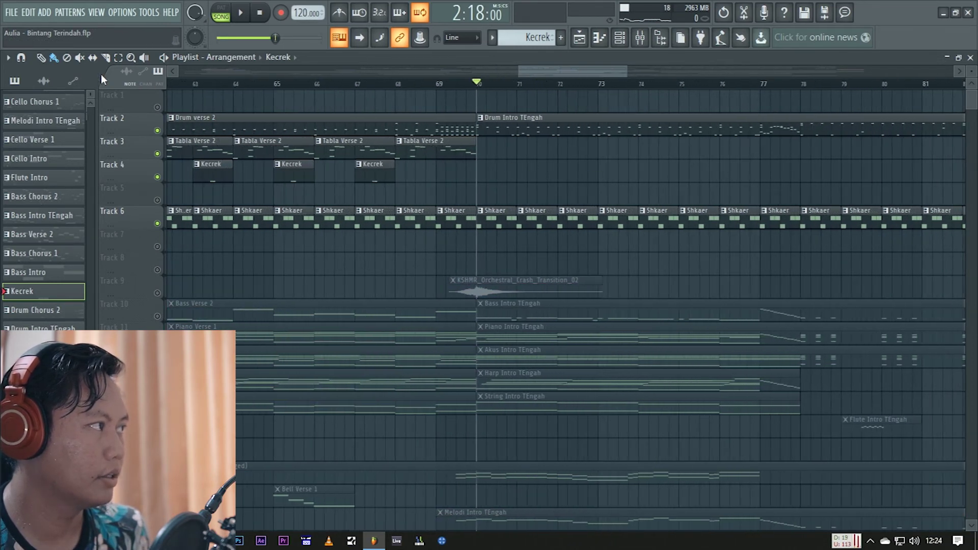
right_click(158, 108)
right_click(158, 108)
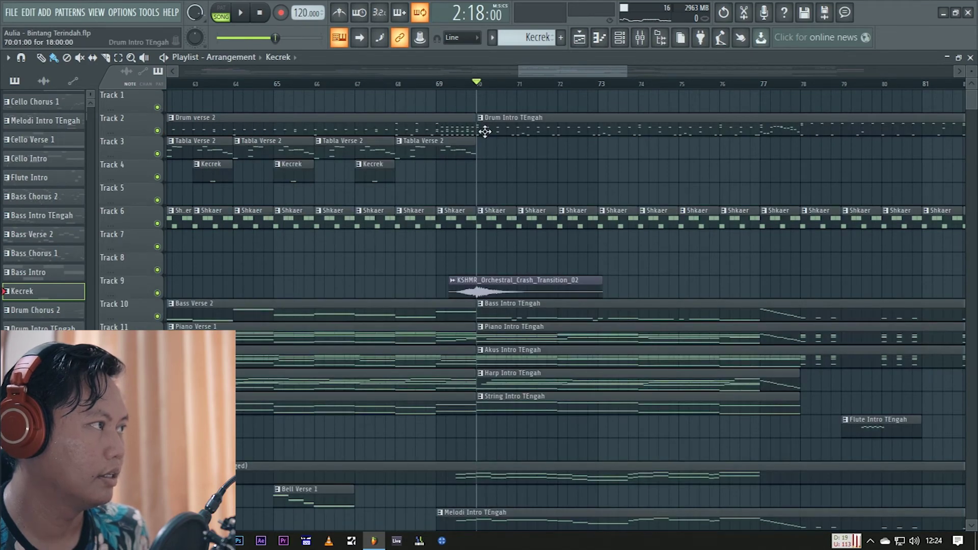
Select bars 68 to 70 at the end of verse 2 and play that section with all tracks
scroll(652, 179, down, 5)
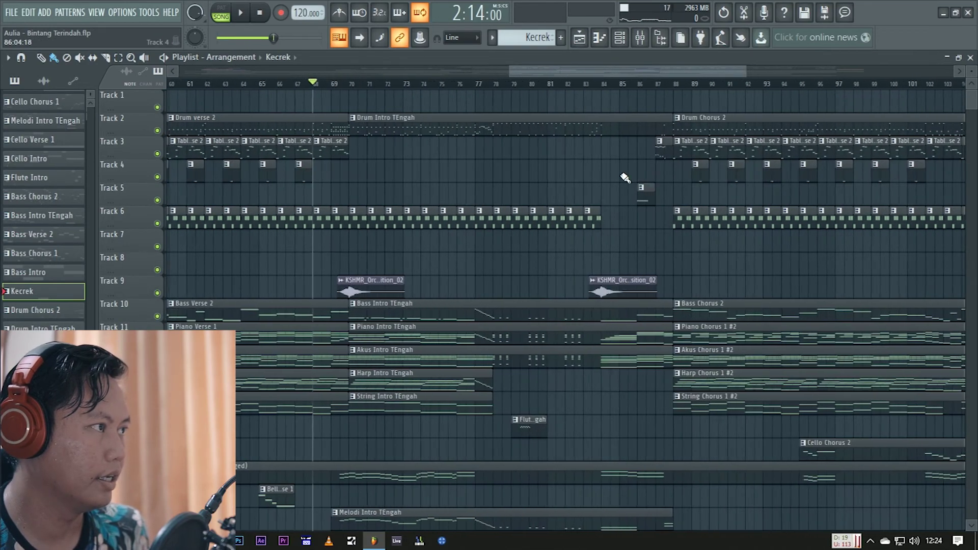
scroll(321, 192, up, 5)
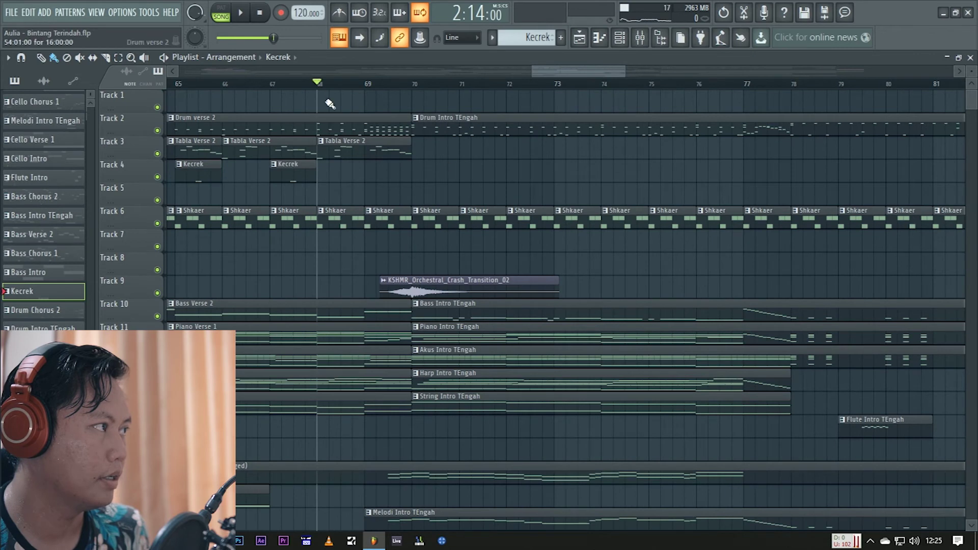
drag(319, 85, 410, 97)
ctrl+click(462, 168)
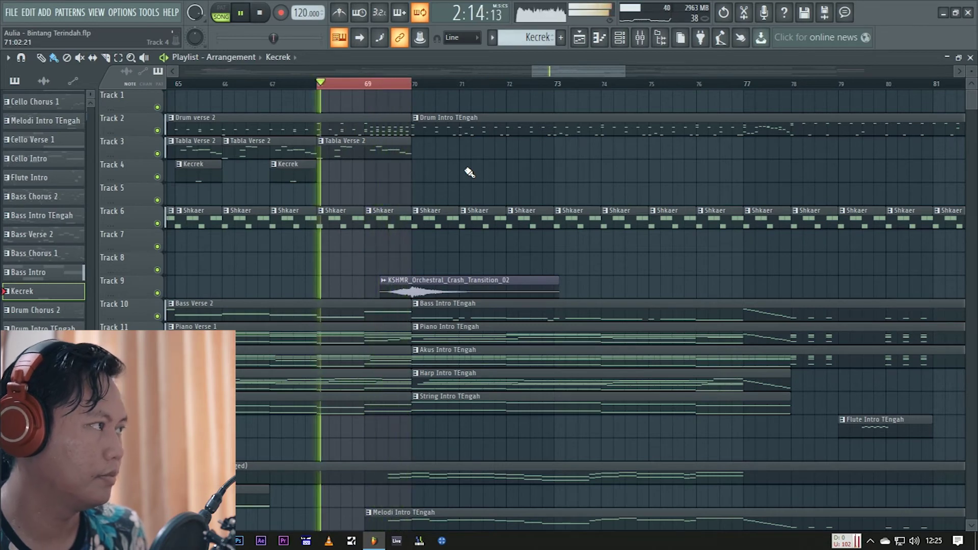
Open the Melodi Intro TEngah clip at bar 69, play its guitar melody pattern and return to the Playlist
scroll(415, 198, down, 9)
scroll(433, 371, up, 2)
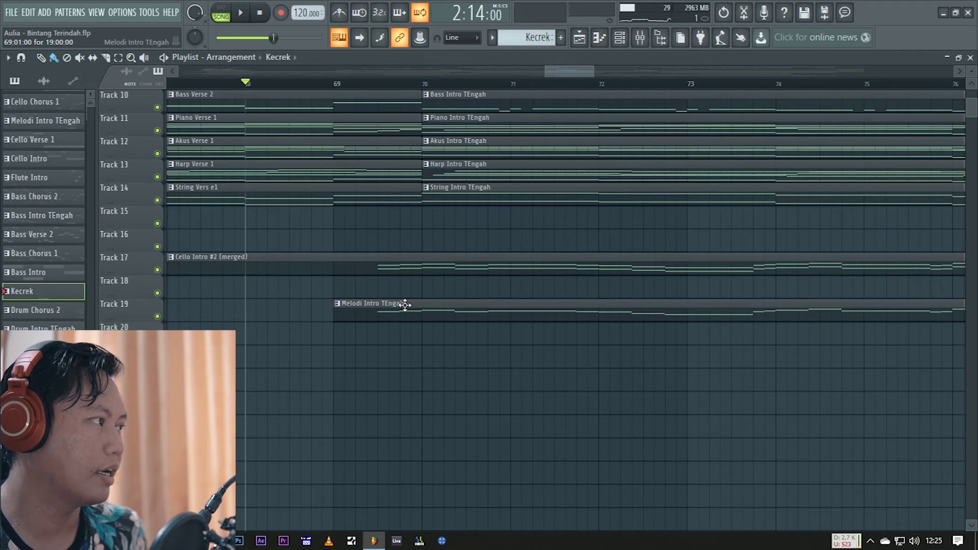
scroll(484, 313, down, 1)
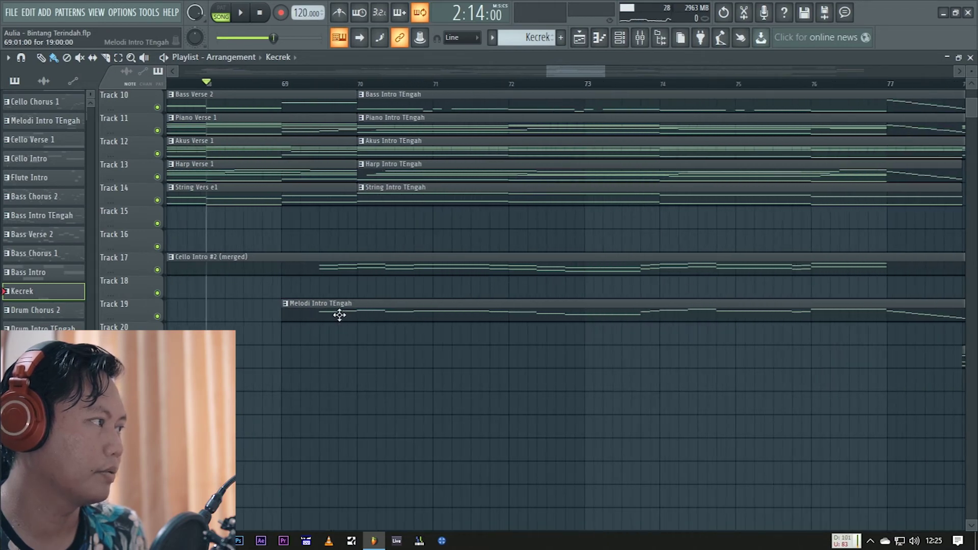
double_click(327, 315)
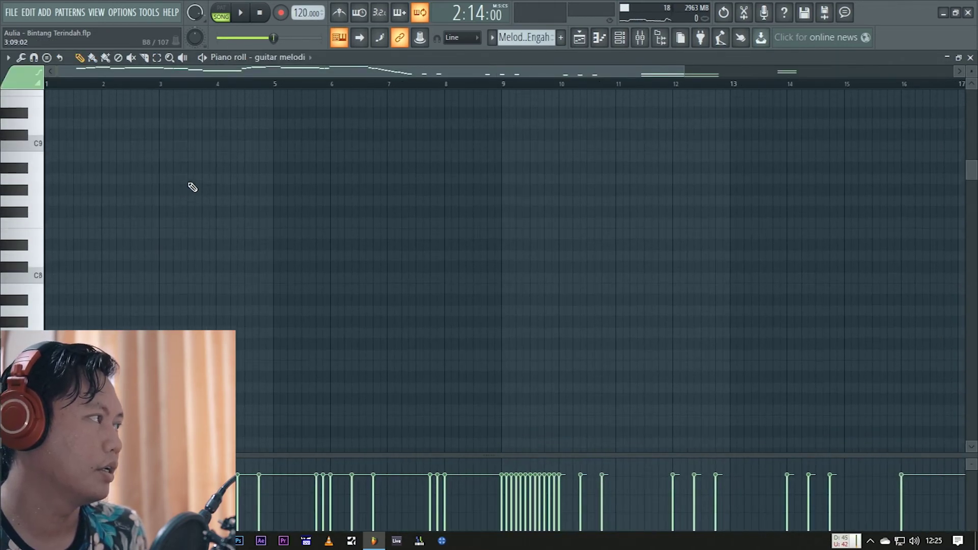
scroll(192, 187, up, 5)
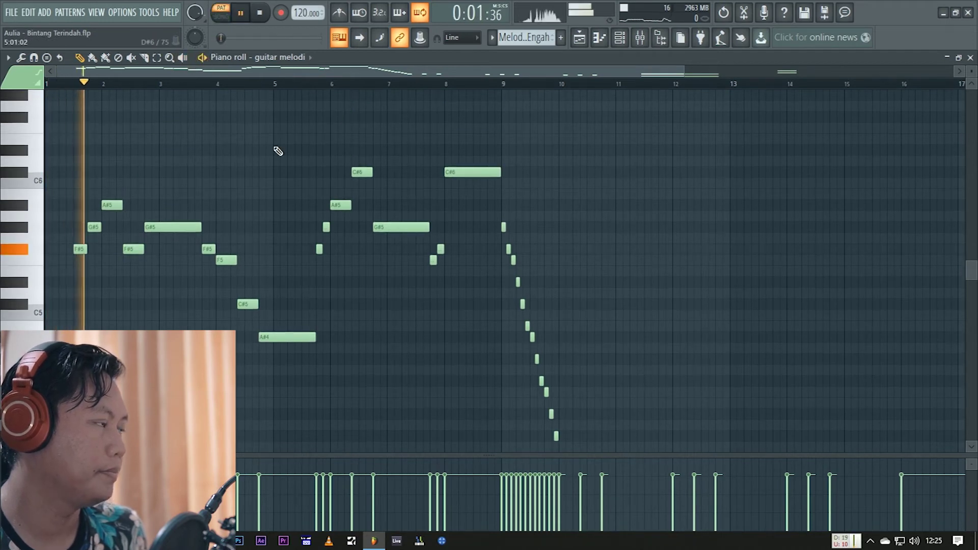
scroll(284, 206, down, 3)
scroll(285, 206, up, 3)
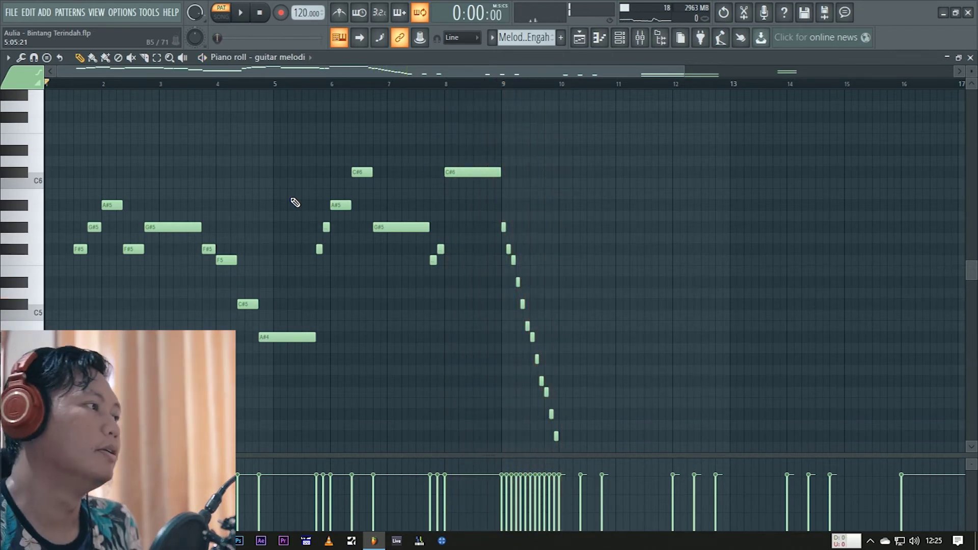
click(579, 37)
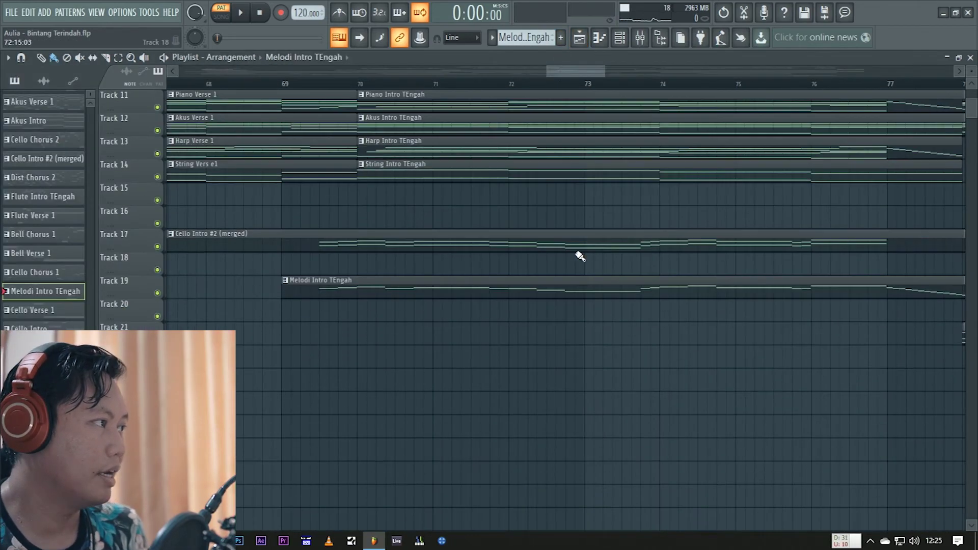
Open the Bass Intro TEngah clip at bar 70 and audition its notes from bar 1 to bar 7
scroll(578, 257, up, 5)
double_click(352, 217)
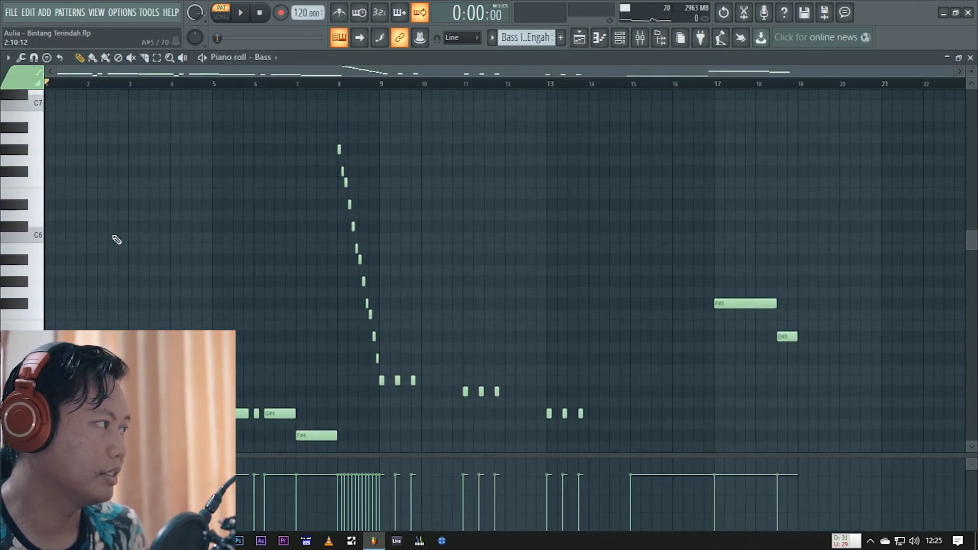
scroll(92, 252, up, 2)
scroll(122, 257, up, 4)
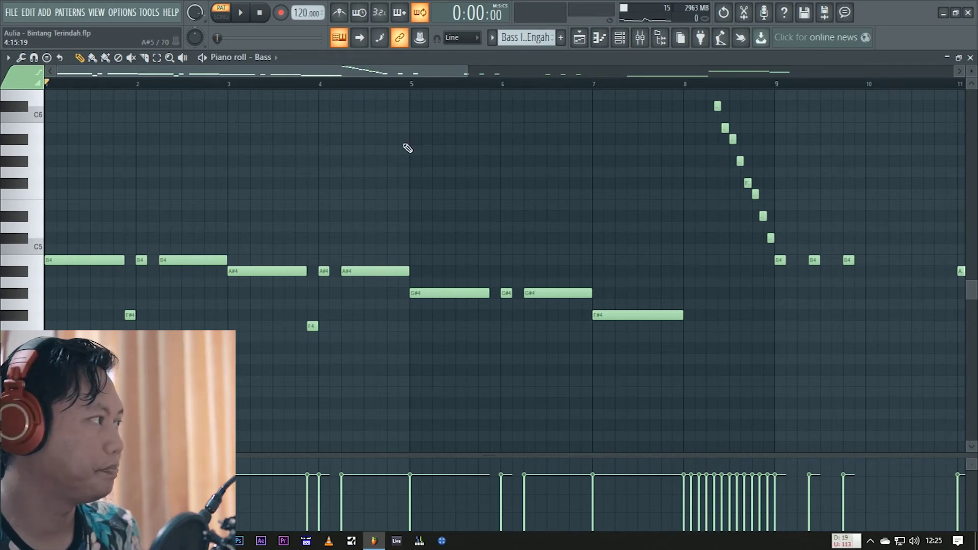
alt+right_click(95, 200)
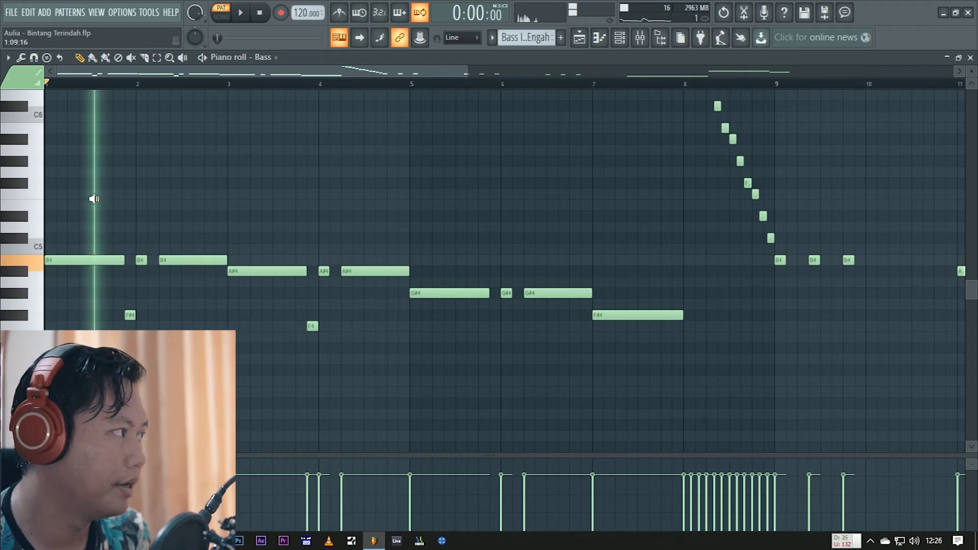
drag(95, 199, 644, 161)
Audition the descending bass run in bar 8 and the short repeated notes from bar 9, and return to the Playlist
scroll(689, 245, down, 2)
scroll(353, 194, up, 5)
scroll(346, 193, down, 3)
scroll(331, 192, up, 2)
scroll(344, 275, up, 3)
scroll(346, 266, down, 2)
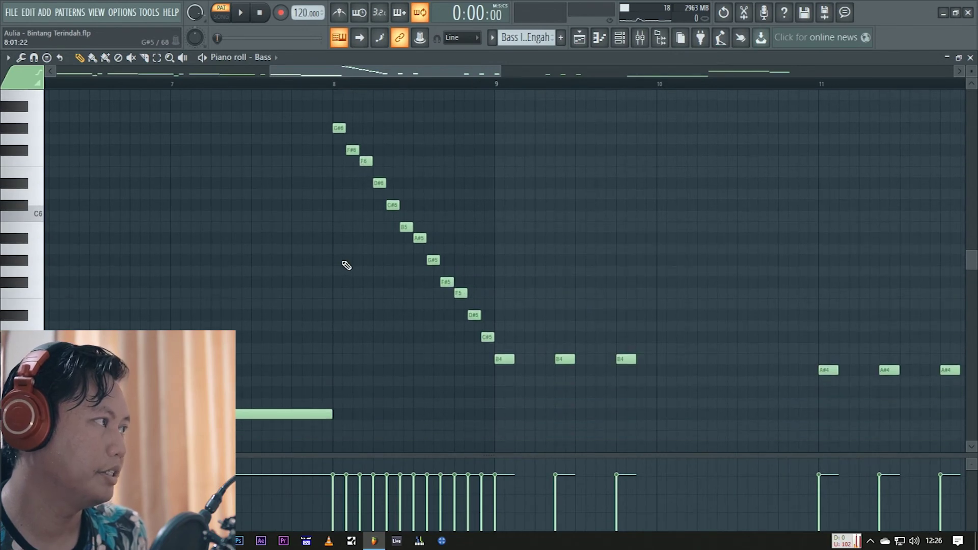
drag(343, 264, 507, 302)
click(508, 302)
scroll(331, 304, down, 2)
scroll(351, 387, right, 2)
click(365, 393)
click(408, 390)
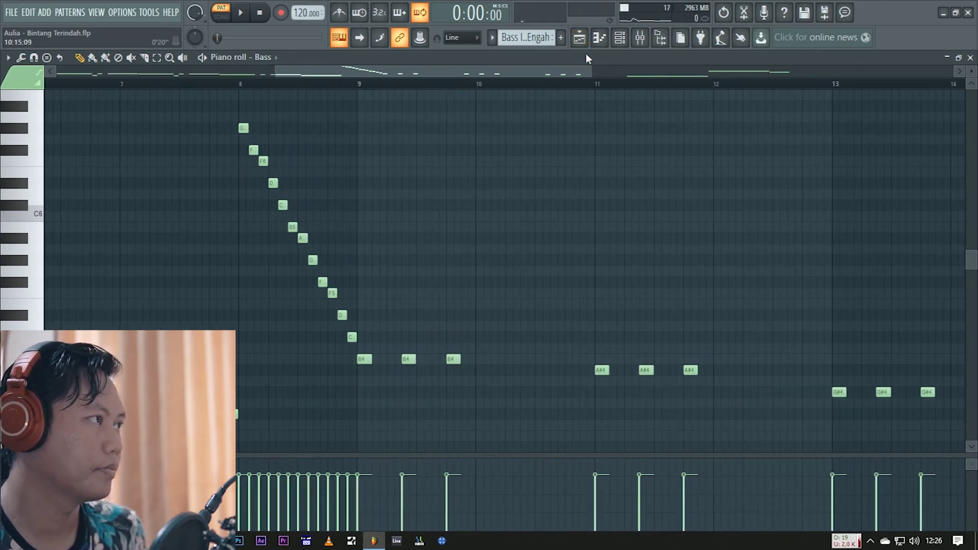
click(578, 38)
Open the Piano Intro TEngah clip, audition its notes from bar 1 to bar 9 and return to the Playlist
scroll(564, 231, down, 3)
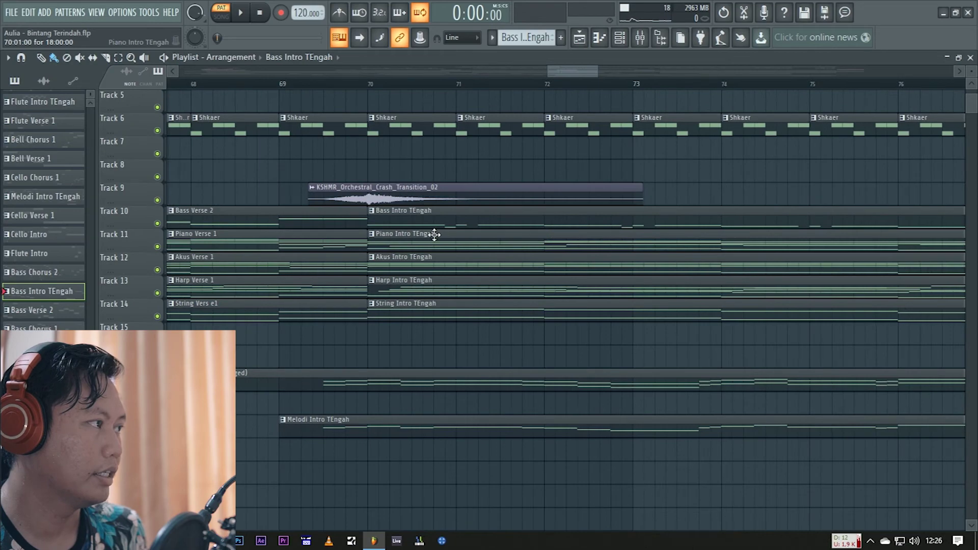
scroll(325, 260, down, 4)
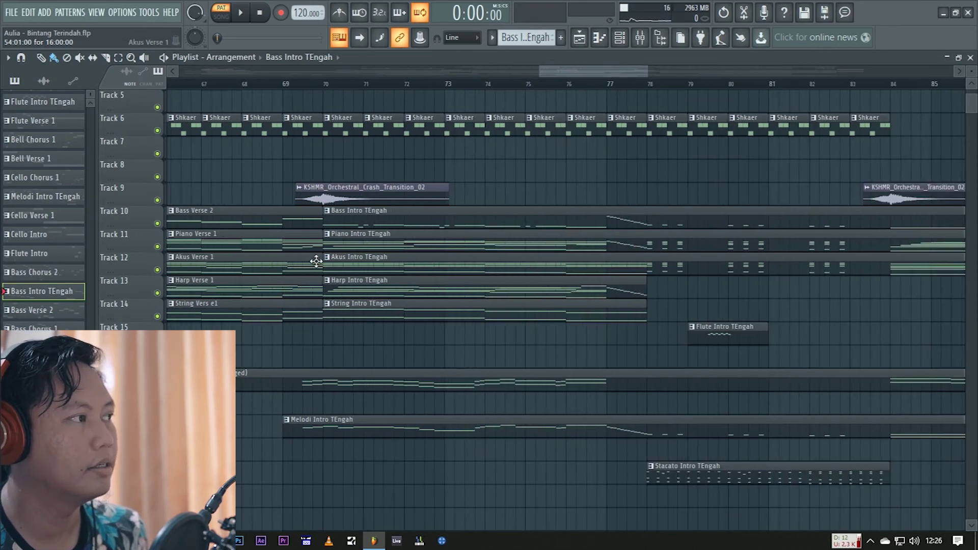
scroll(310, 260, up, 2)
double_click(363, 244)
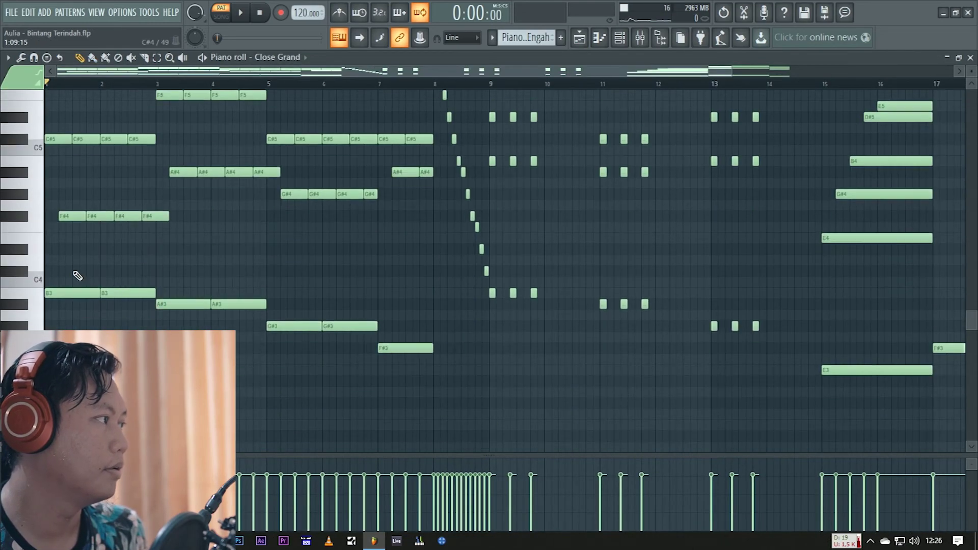
mouse_move(55, 262)
mouse_down()
mouse_move(192, 268)
mouse_move(395, 253)
mouse_move(479, 218)
mouse_move(535, 159)
mouse_up()
scroll(560, 167, up, 4)
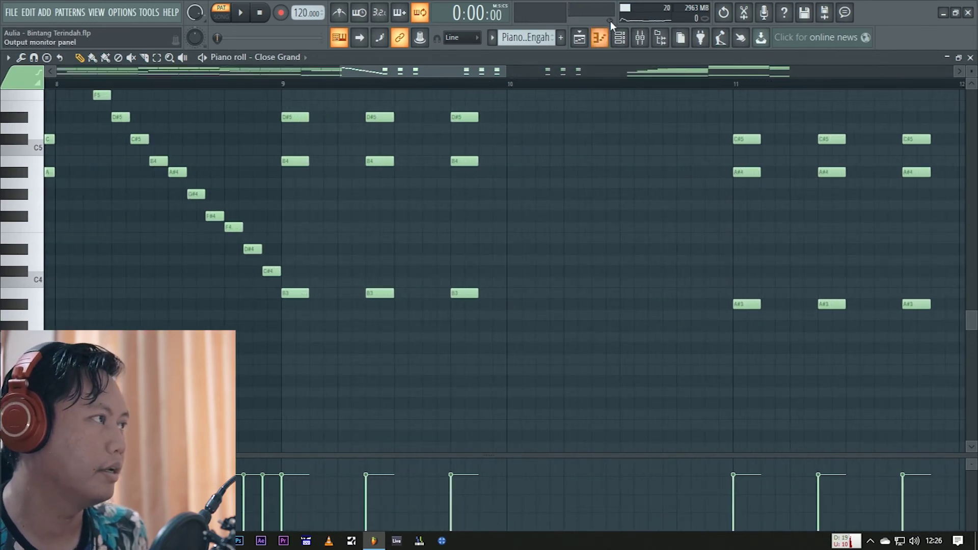
click(579, 37)
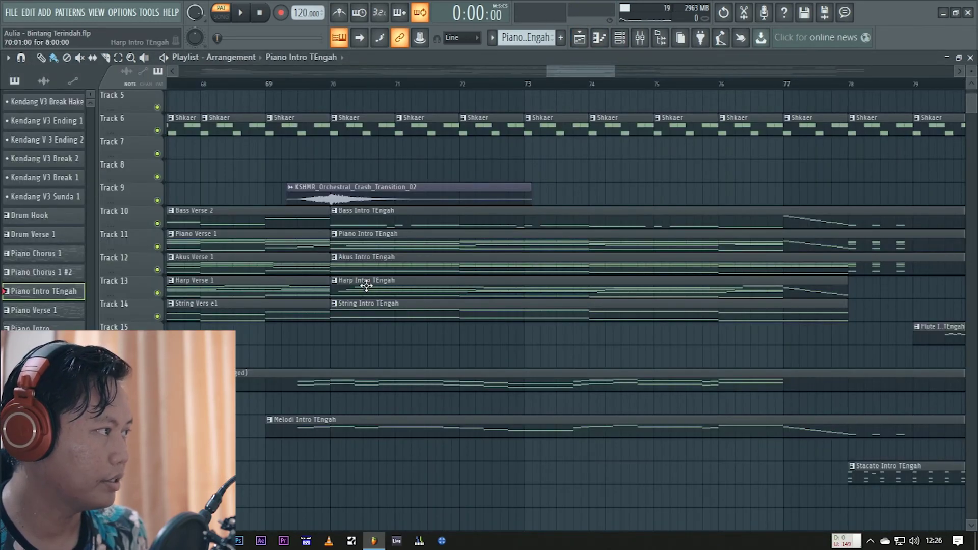
Open the String Intro TEngah clip, audition its octave notes from bar 1 to bar 7 and return to the Playlist
scroll(395, 317, down, 3)
scroll(431, 319, up, 2)
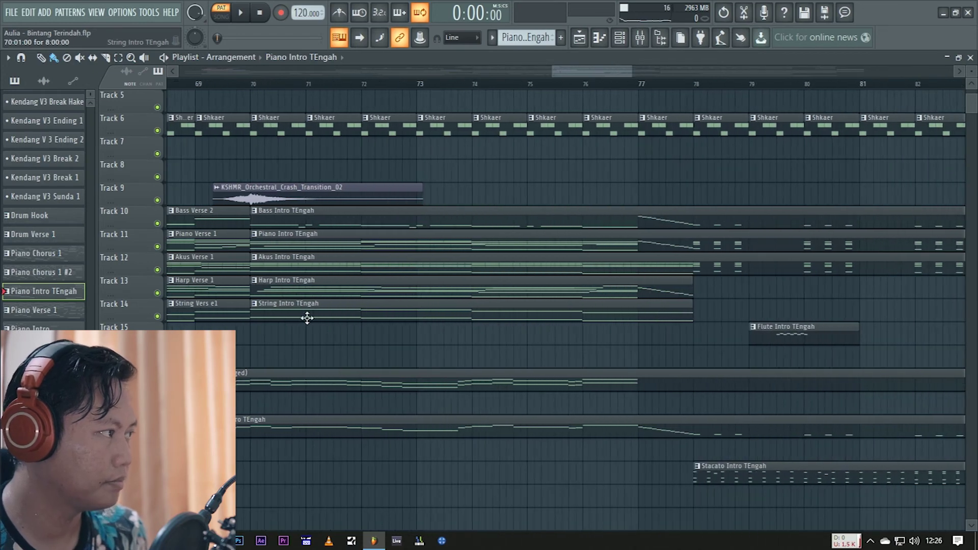
double_click(281, 318)
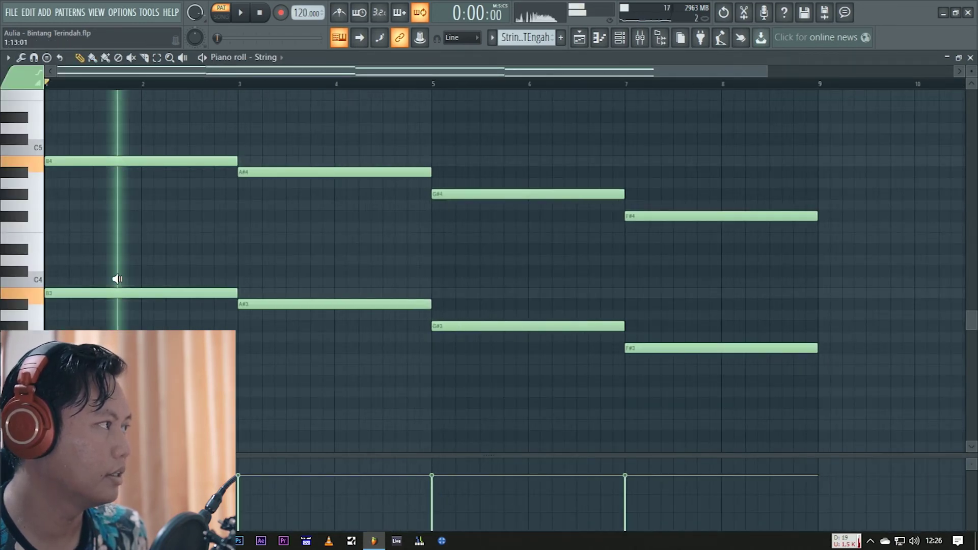
drag(124, 276, 678, 239)
click(579, 38)
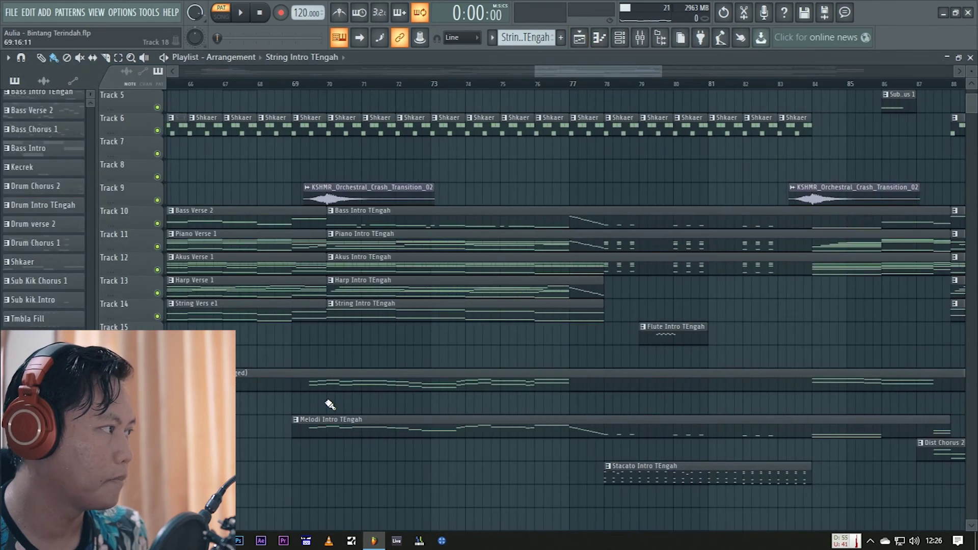
Audition the Cello Intro #2 (merged) clip near bar 70 on its own and open its notes in the Piano roll
click(325, 387)
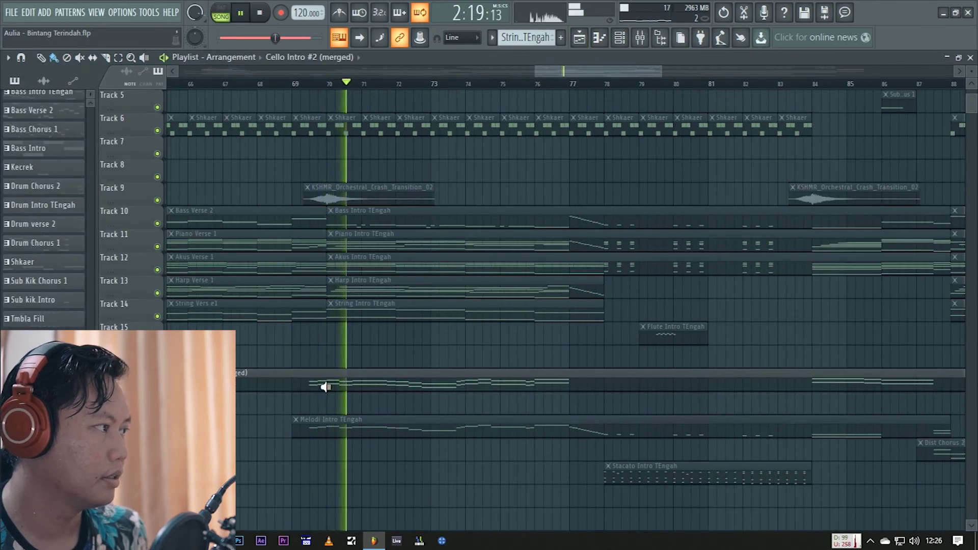
drag(336, 386, 337, 386)
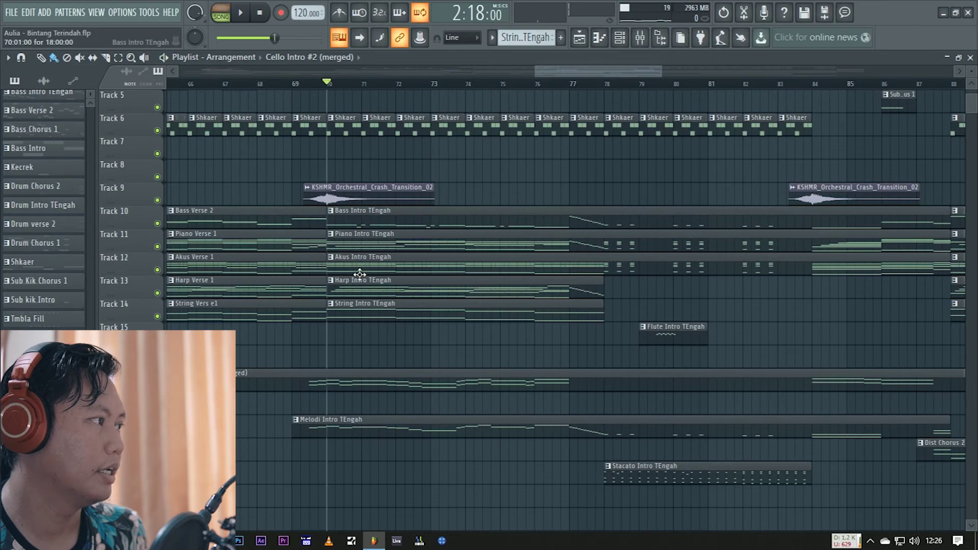
double_click(357, 380)
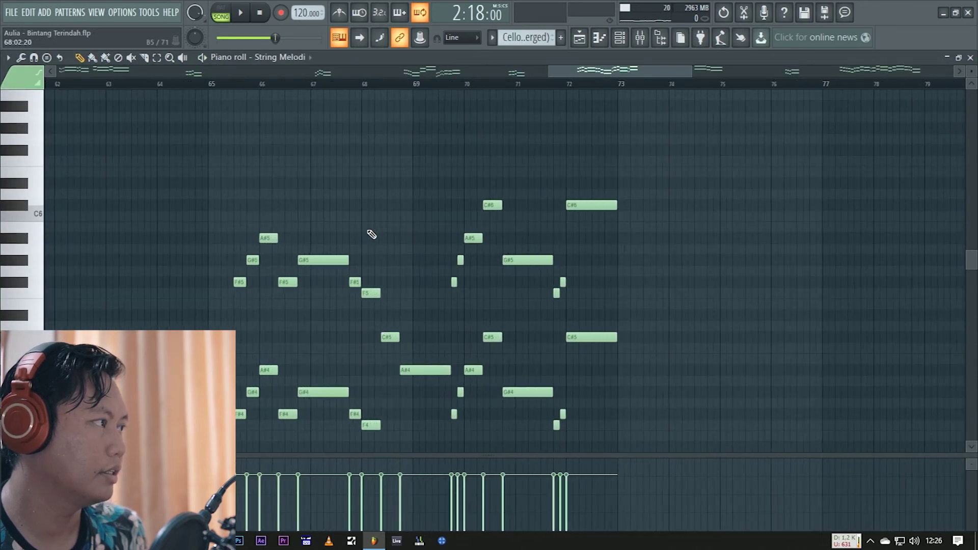
Return to the Playlist, play all tracks from bar 70 to about bar 78, and stop playback
key(space)
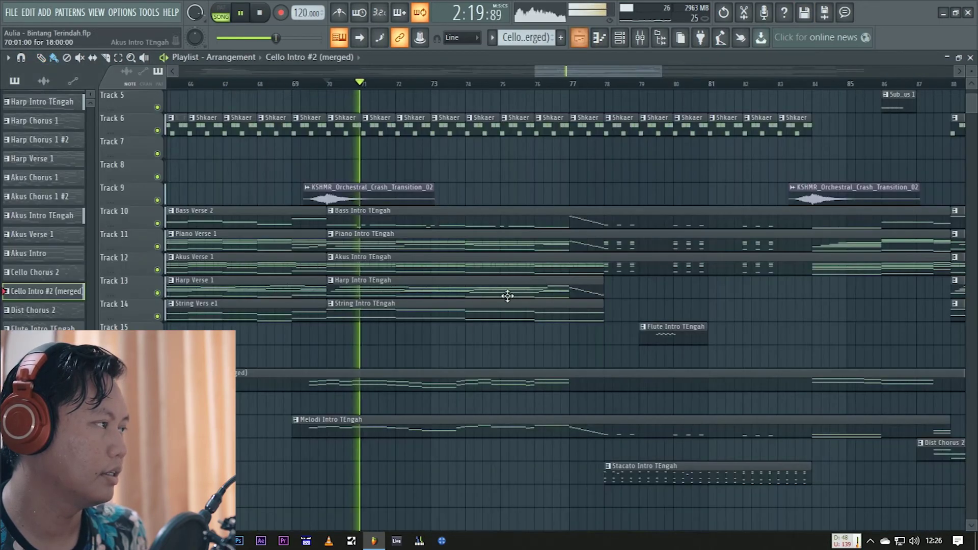
click(579, 37)
scroll(541, 249, up, 4)
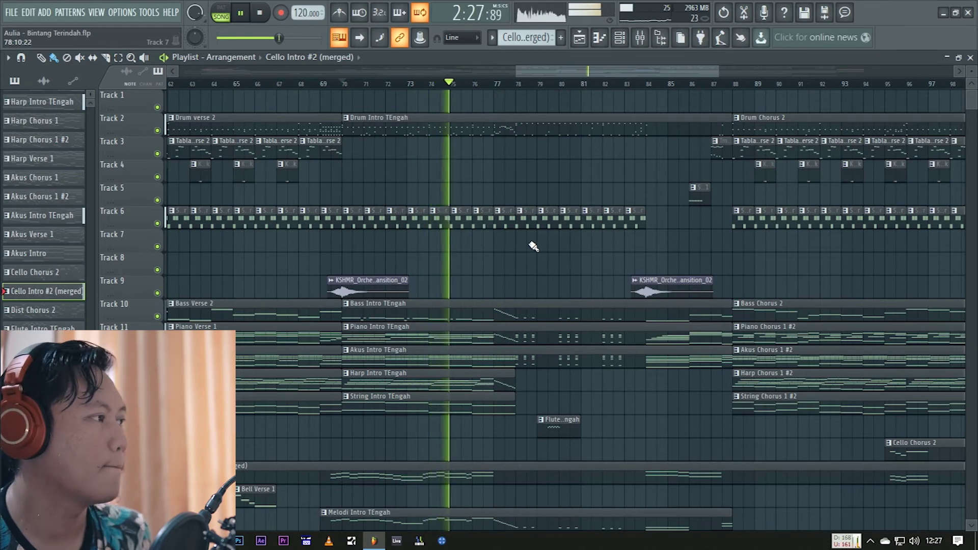
scroll(532, 245, down, 3)
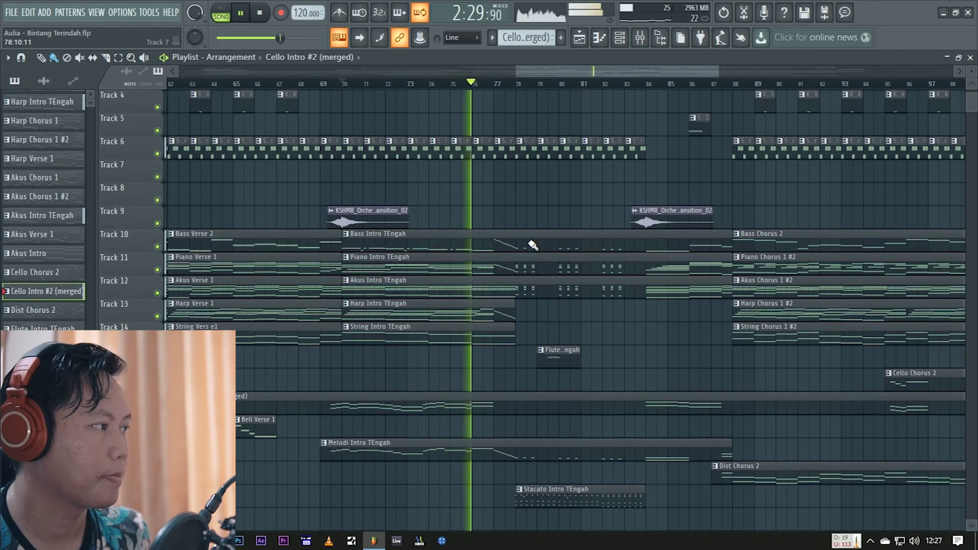
scroll(532, 245, up, 3)
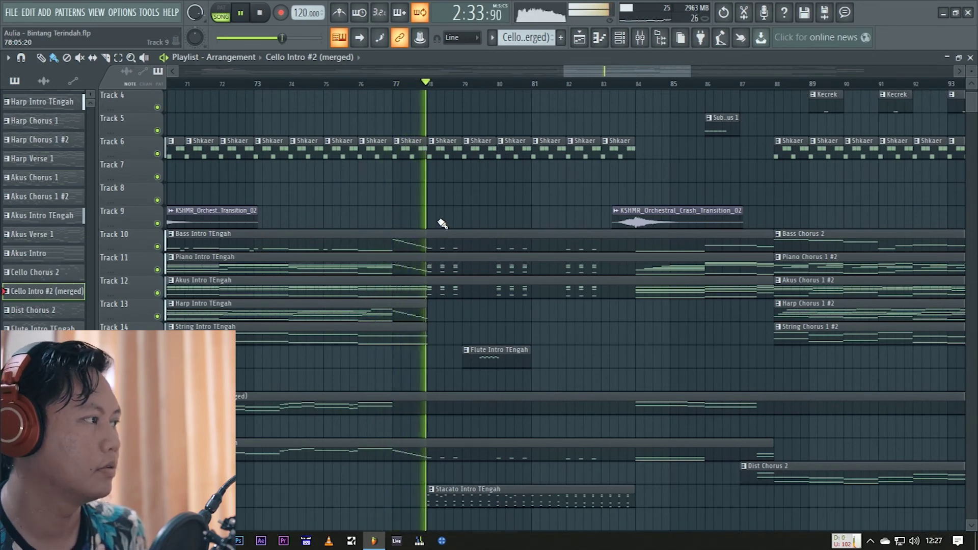
scroll(454, 208, up, 3)
scroll(454, 207, up, 3)
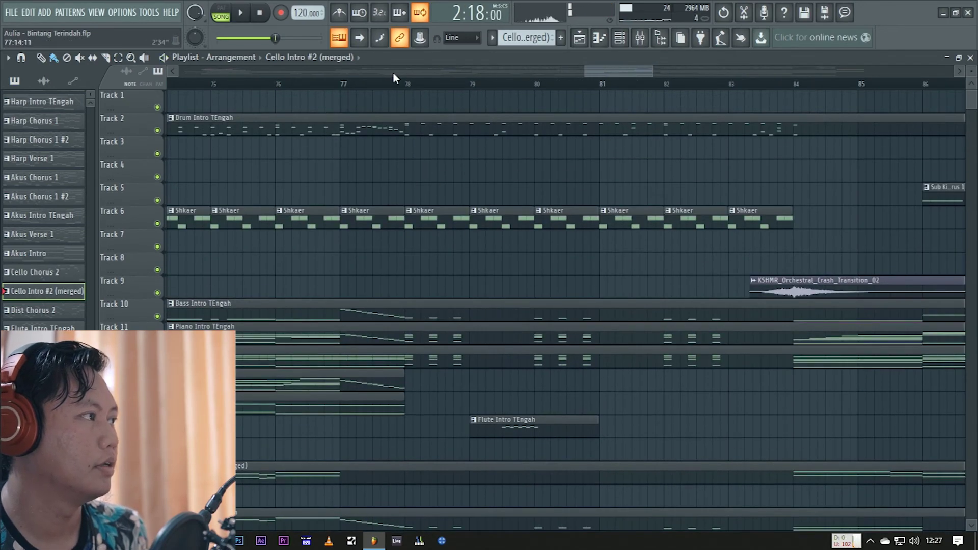
Open the Drum Intro TEngah clip, play its drum notes from bar 1 and return to the Playlist
scroll(424, 130, down, 4)
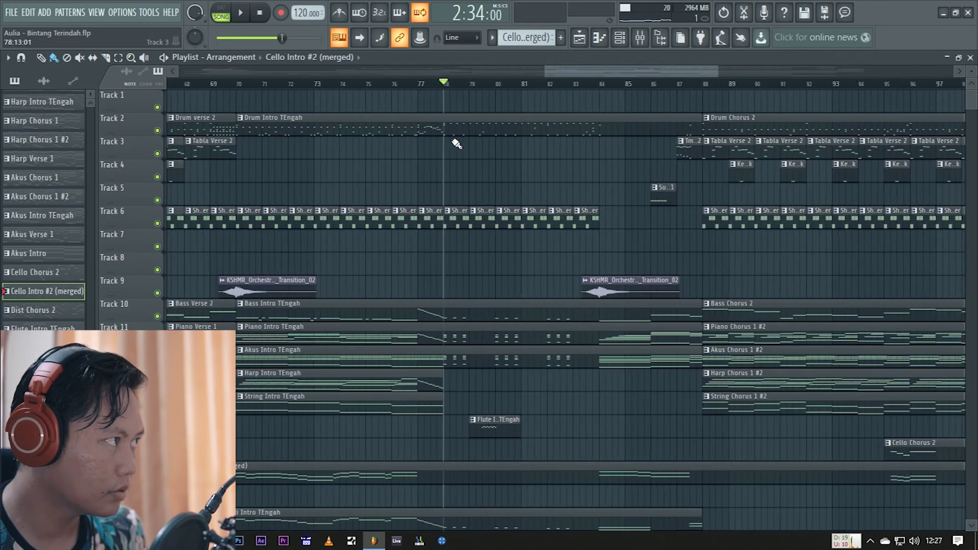
double_click(331, 133)
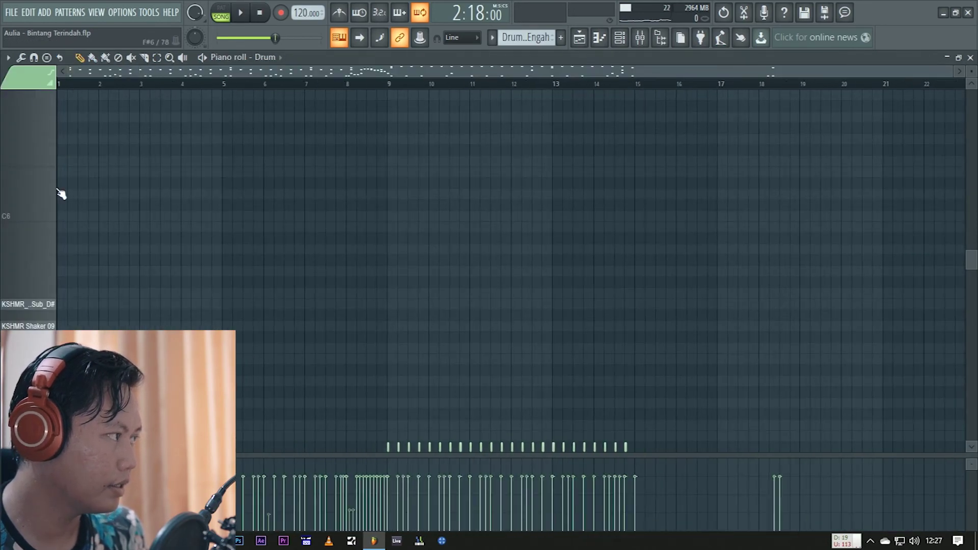
scroll(36, 126, down, 6)
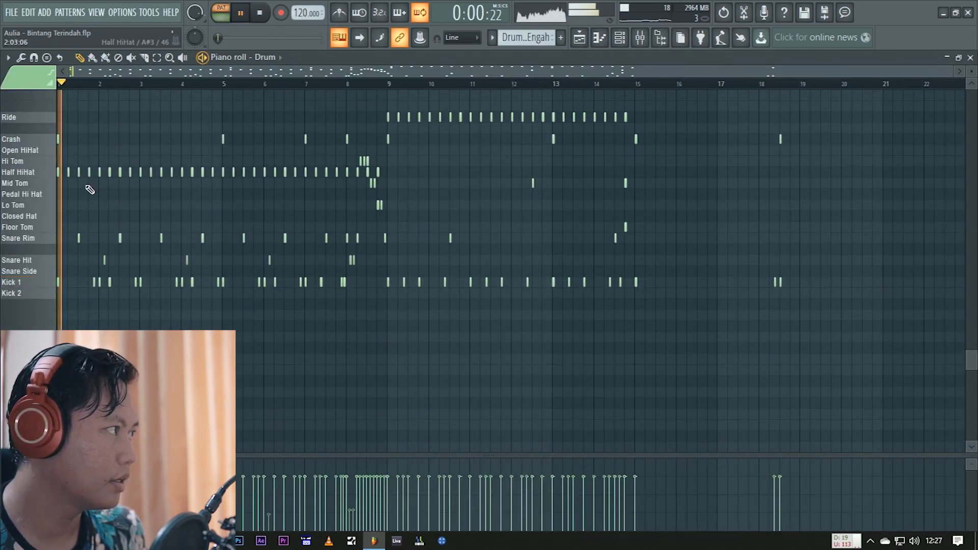
scroll(59, 222, up, 4)
scroll(77, 226, up, 3)
scroll(112, 231, down, 3)
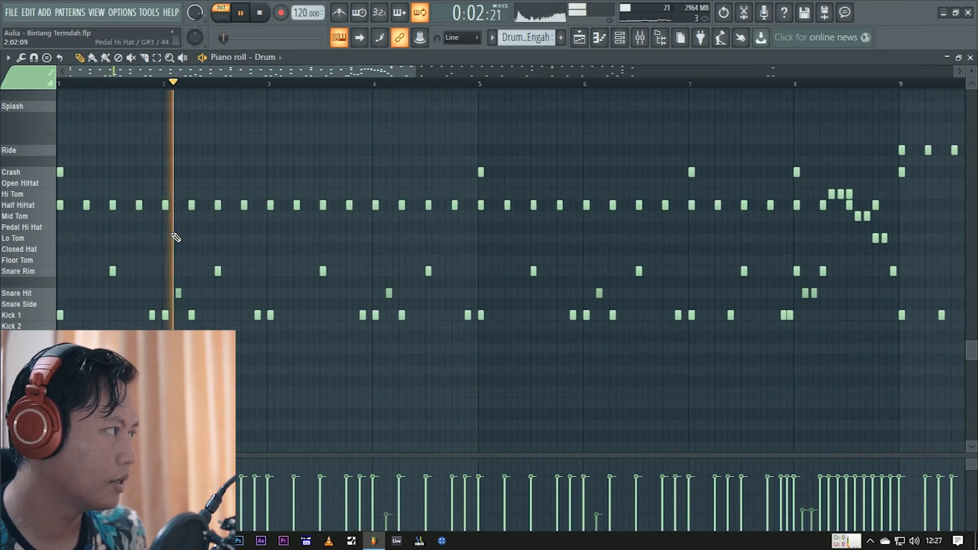
mouse_move(62, 275)
mouse_down()
mouse_move(187, 280)
mouse_move(311, 252)
mouse_up()
scroll(566, 75, down, 3)
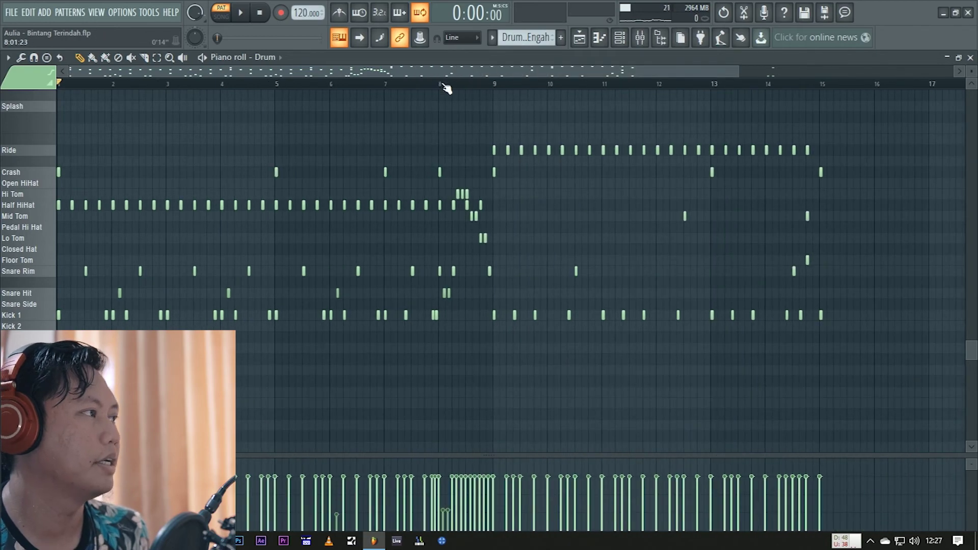
click(579, 38)
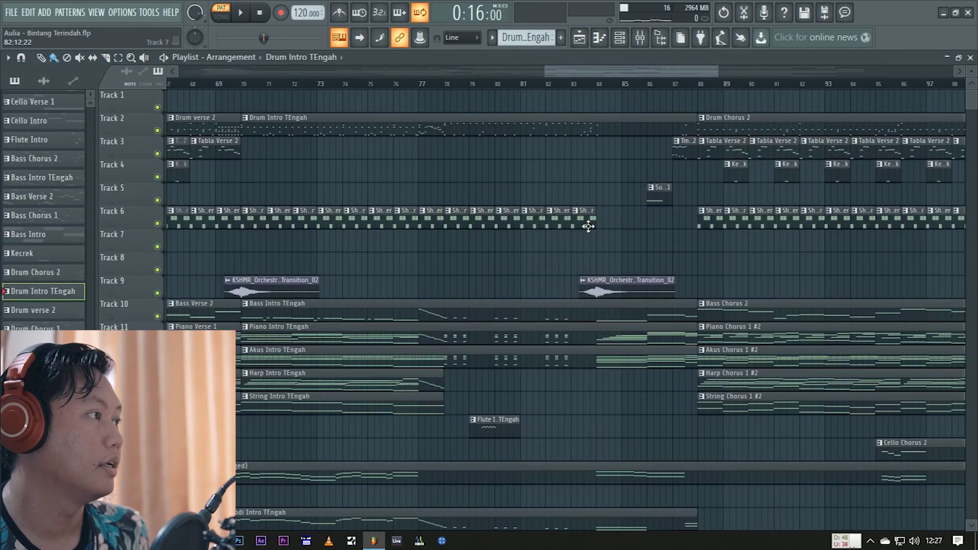
Open the Bass Intro TEngah clip on Track 10 in the Piano roll
scroll(585, 218, right, 10)
scroll(566, 194, down, 5)
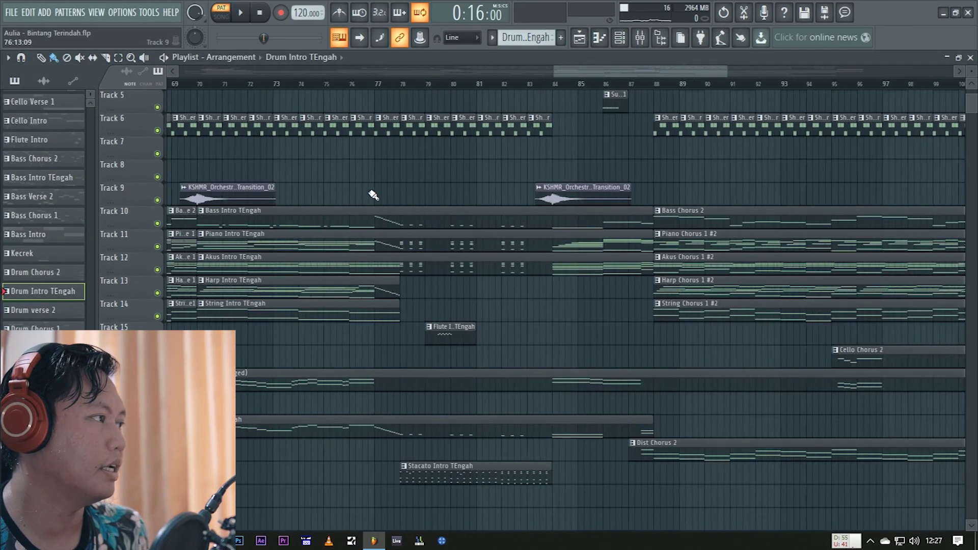
scroll(372, 195, up, 2)
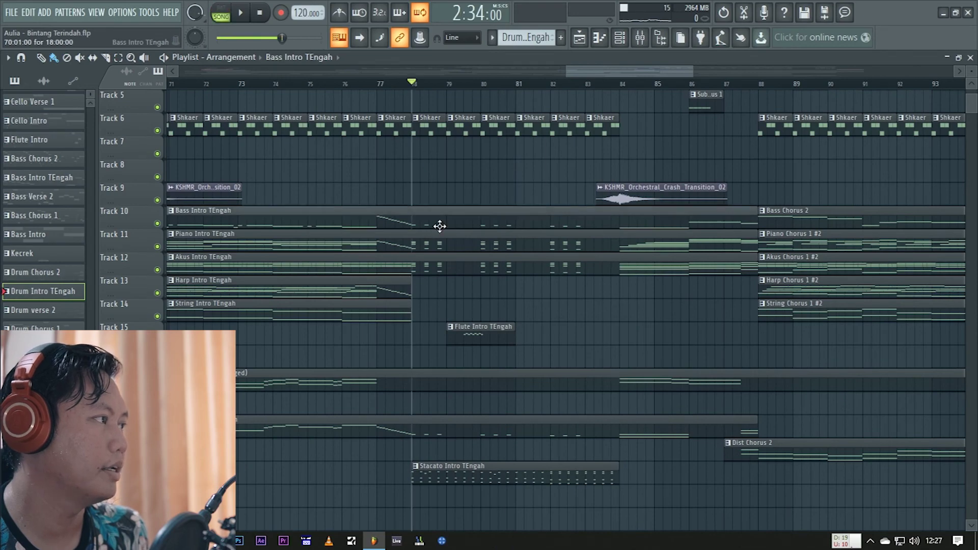
double_click(439, 226)
scroll(509, 232, up, 5)
scroll(481, 228, up, 5)
key(y)
Audition the bass clip's notes past bar 15, including the short repeated notes, and return to the Playlist
drag(108, 227, 563, 259)
scroll(353, 295, down, 4)
drag(428, 301, 480, 299)
scroll(570, 337, up, 4)
drag(503, 332, 710, 326)
scroll(682, 342, down, 4)
scroll(712, 347, up, 4)
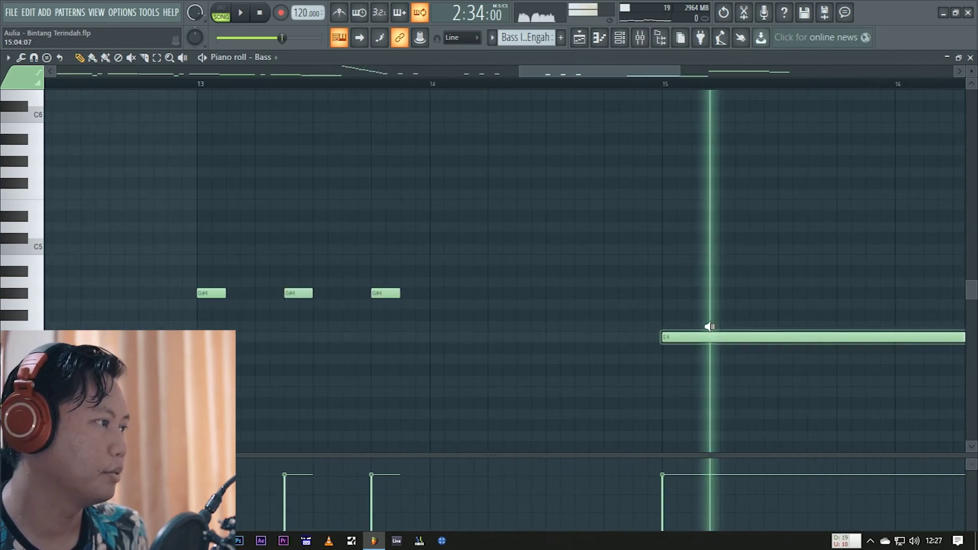
scroll(356, 251, down, 4)
drag(480, 262, 717, 265)
click(590, 39)
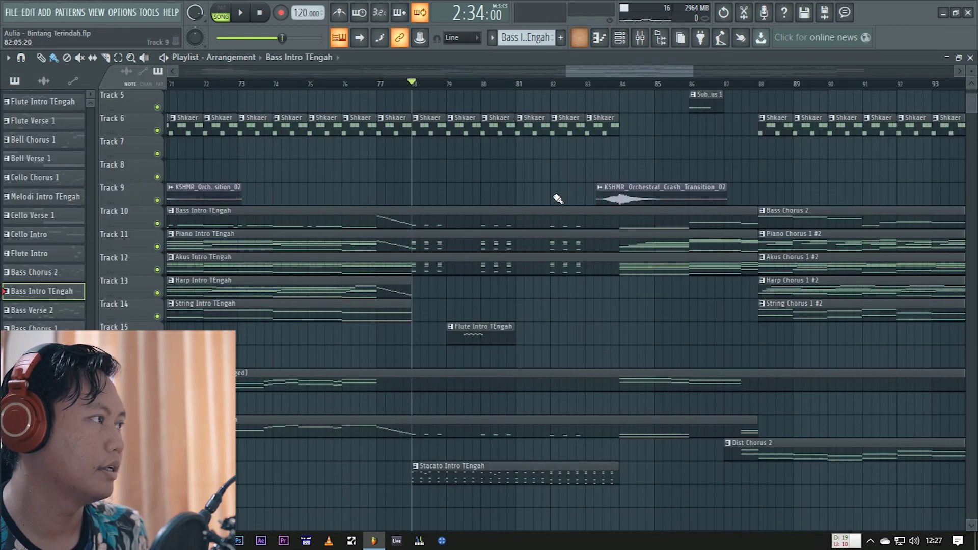
Play all tracks from bar 78, stop playback and bring the lower instrument tracks into view
scroll(520, 198, up, 3)
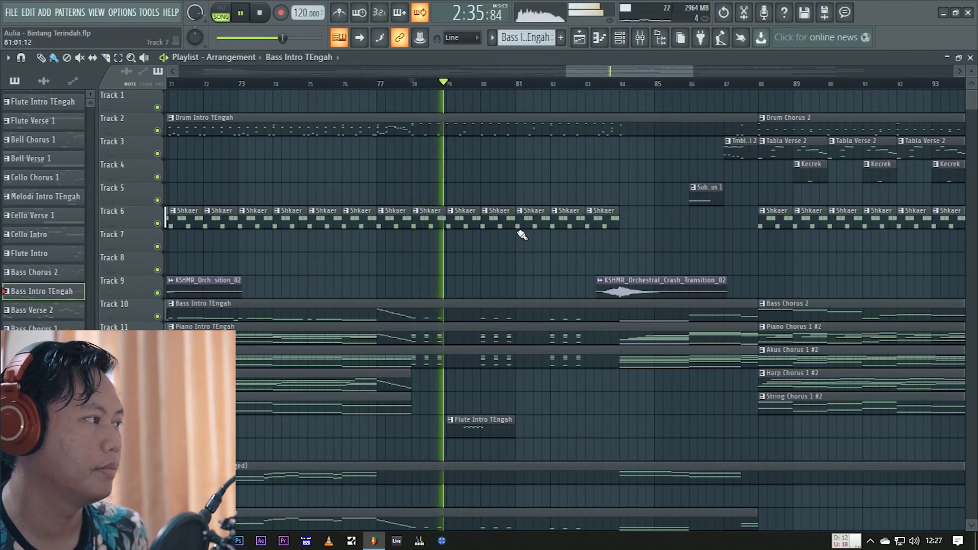
scroll(524, 237, down, 4)
scroll(517, 256, down, 6)
ctrl+scroll(459, 281, up, 3)
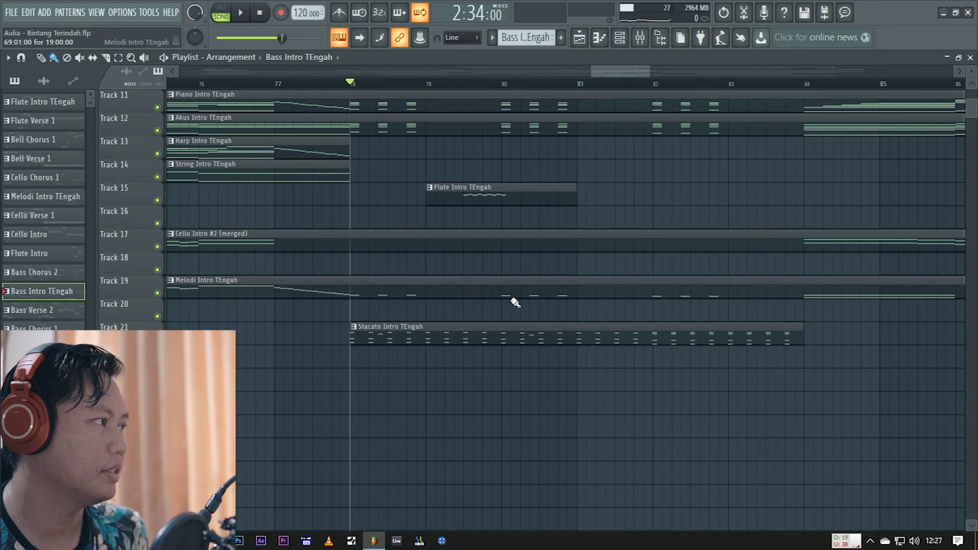
Open the Stacato Intro TEngah clip in the Piano roll and briefly check the Channel rack
double_click(394, 335)
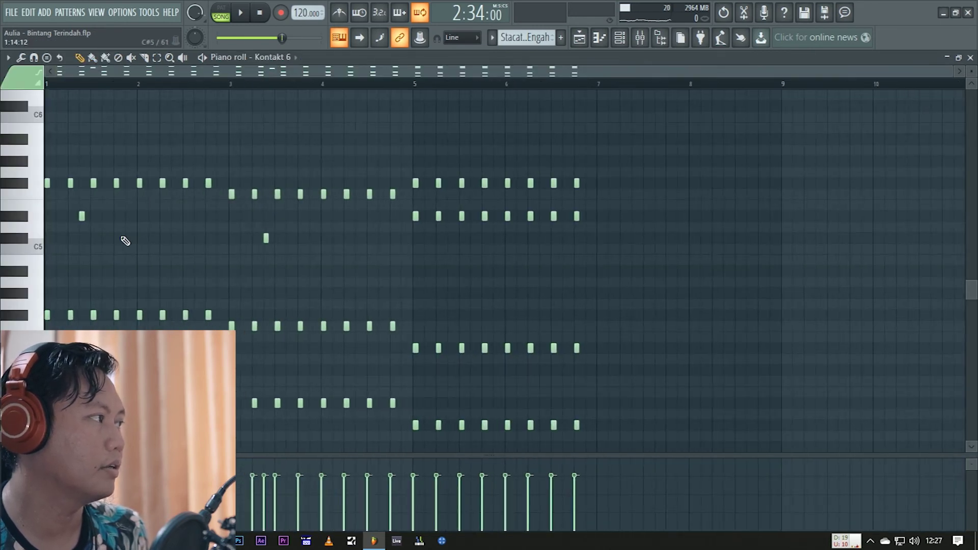
click(619, 38)
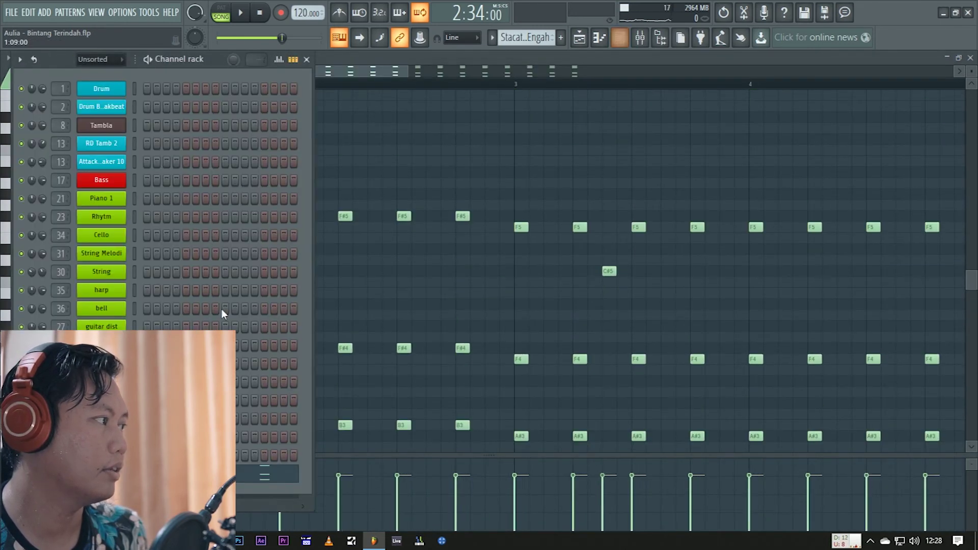
right_click(376, 281)
ctrl+scroll(360, 291, down, 2)
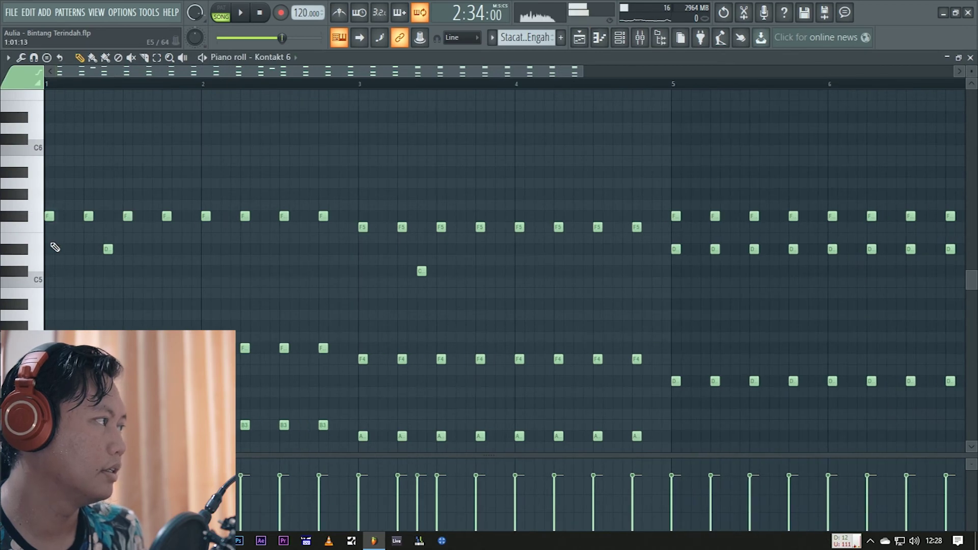
Audition the staccato notes from bar 1 to about bar 3
alt+right_click(87, 253)
drag(110, 257, 377, 289)
scroll(400, 290, down, 3)
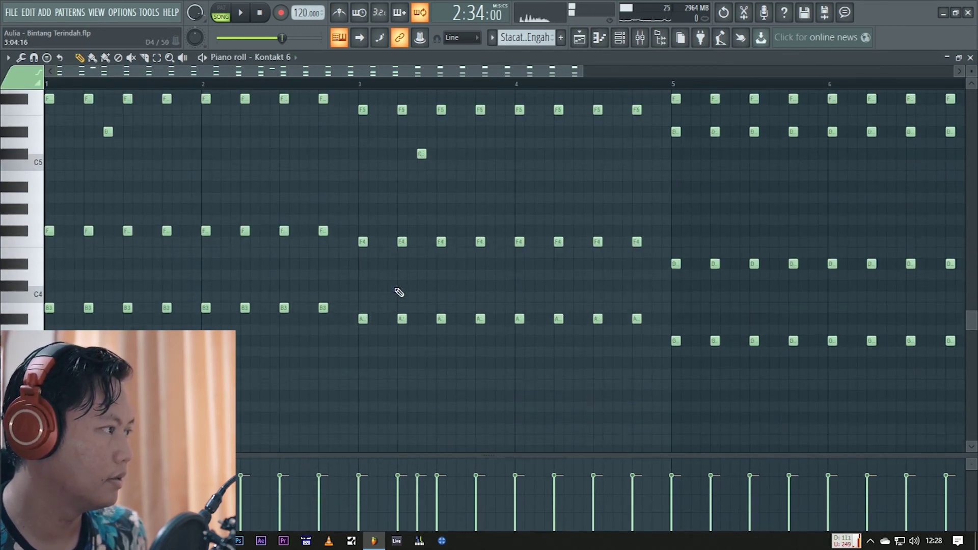
Audition the staccato chords from bar 3 to about bar 5 and return to the Playlist
ctrl+scroll(399, 300, up, 2)
alt+right_click(284, 322)
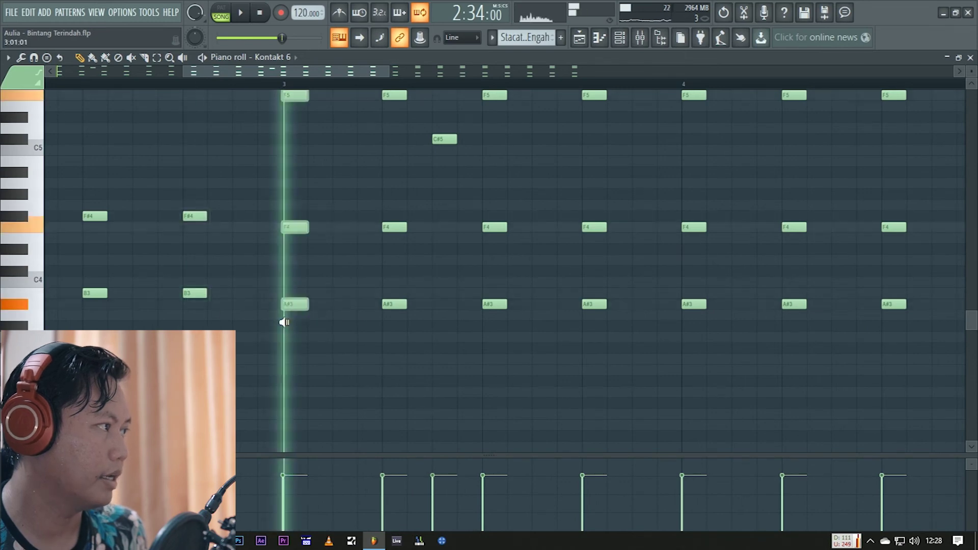
ctrl+scroll(408, 338, down, 1)
ctrl+scroll(509, 345, down, 2)
alt+right_click(374, 309)
drag(376, 309, 513, 321)
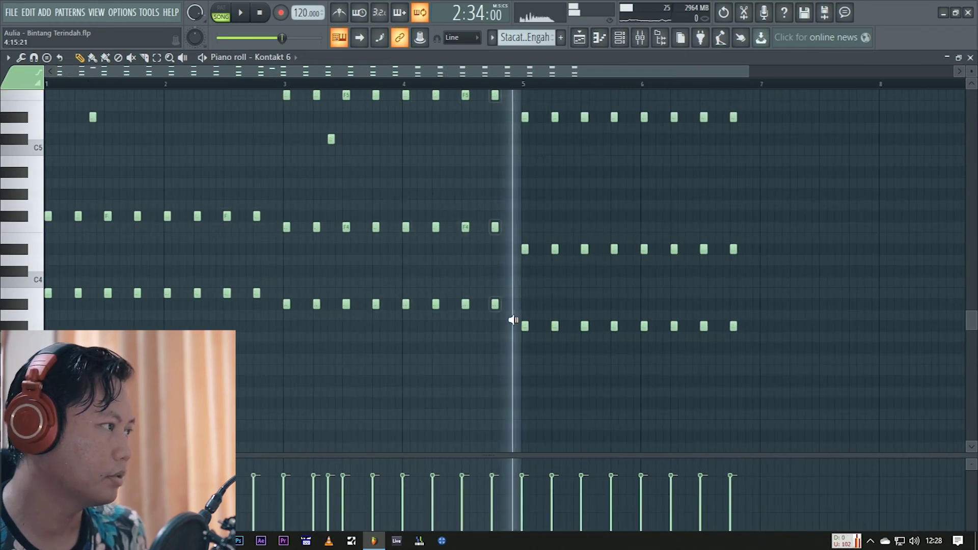
ctrl+scroll(524, 317, up, 3)
ctrl+scroll(413, 273, down, 3)
click(579, 38)
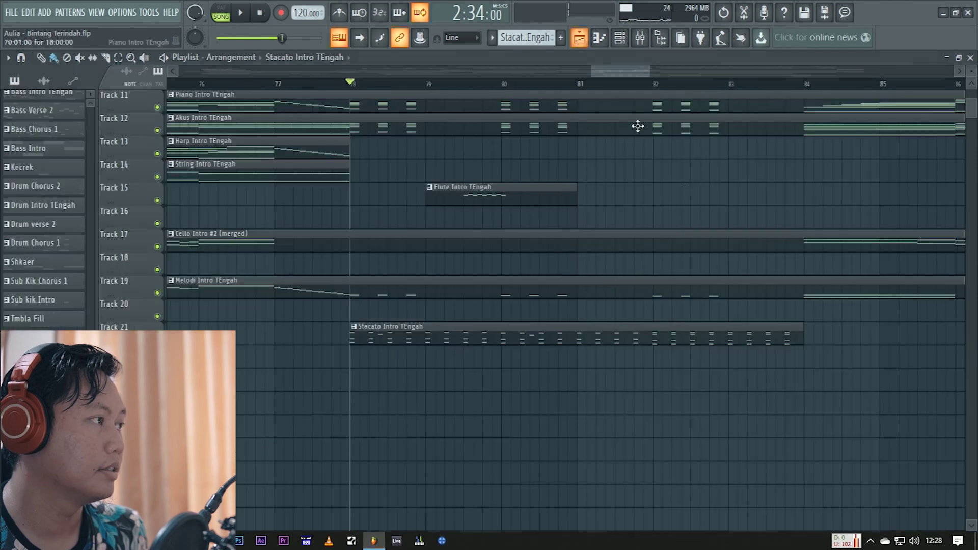
Play all tracks from bar 78 through the transition to about bar 88 and stop playback
scroll(446, 184, up, 4)
key(space)
scroll(528, 226, up, 1)
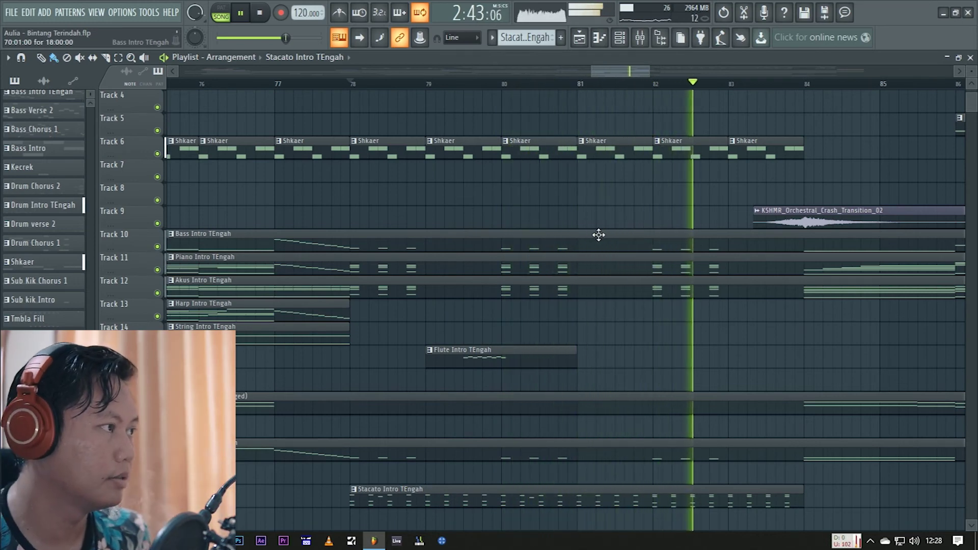
scroll(507, 247, down, 2)
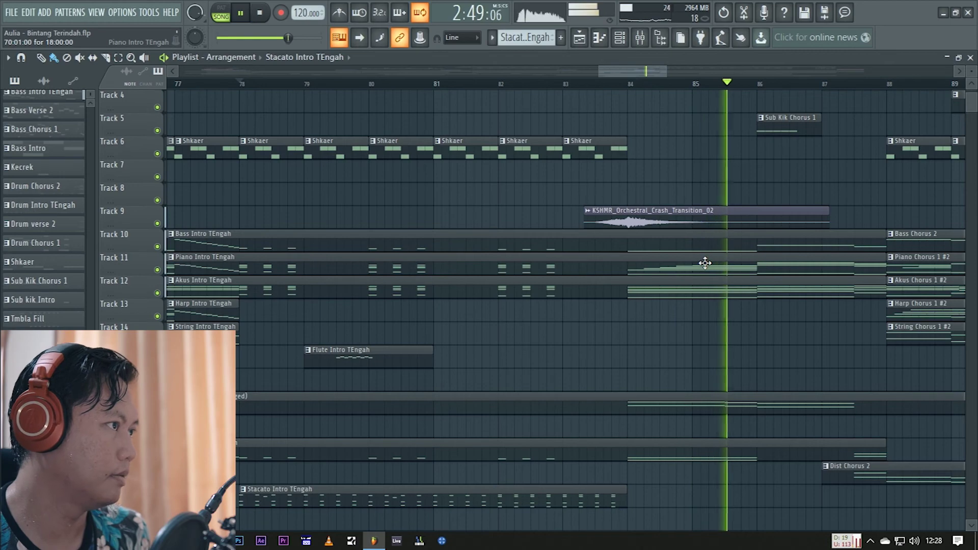
scroll(687, 229, down, 1)
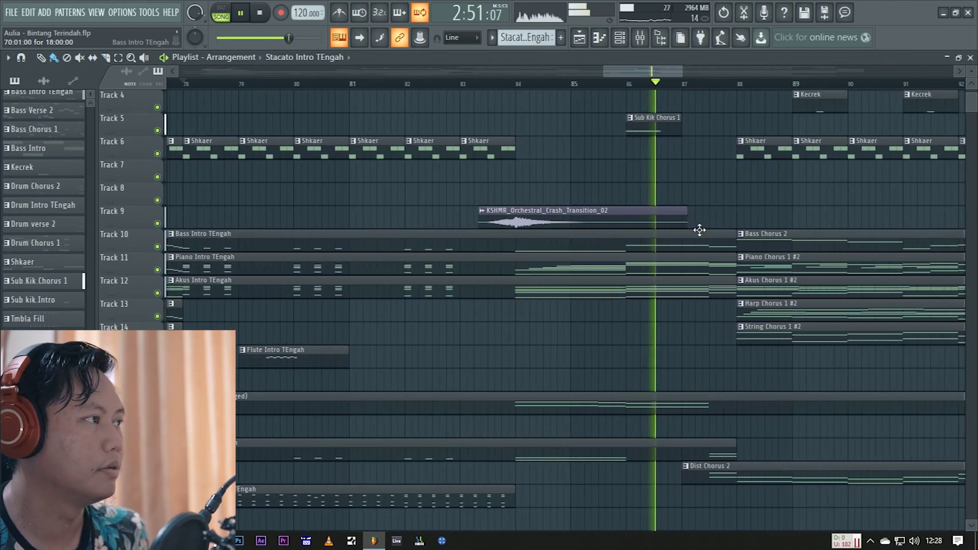
scroll(480, 230, down, 3)
scroll(633, 229, up, 2)
scroll(632, 229, up, 1)
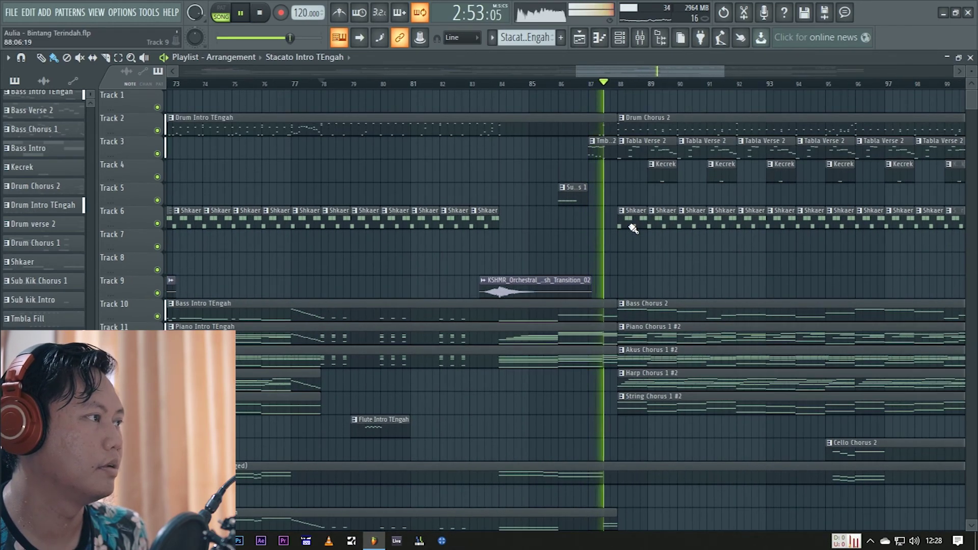
scroll(644, 272, up, 3)
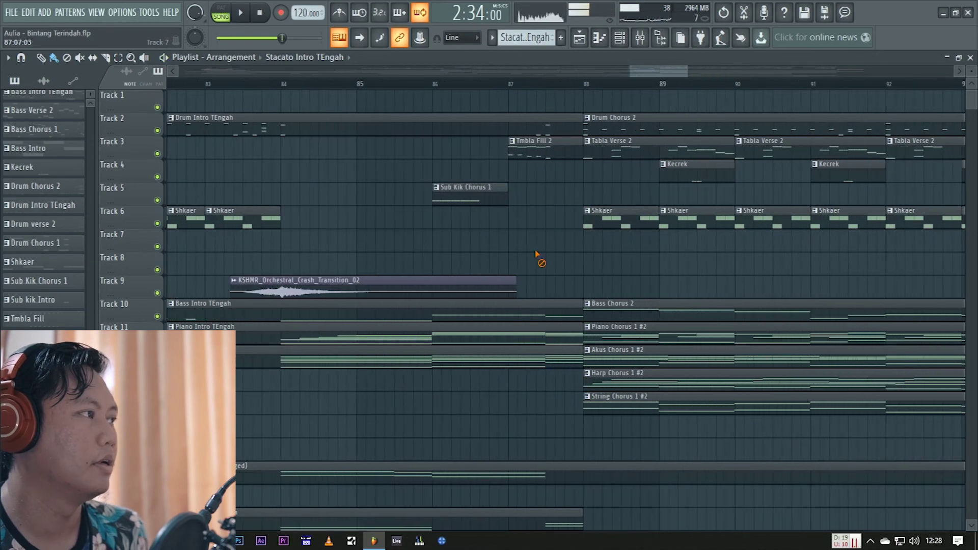
Open the Tmbla Fill 2 clip at bar 87, play its notes in the Piano roll and return to the Playlist
scroll(550, 203, up, 2)
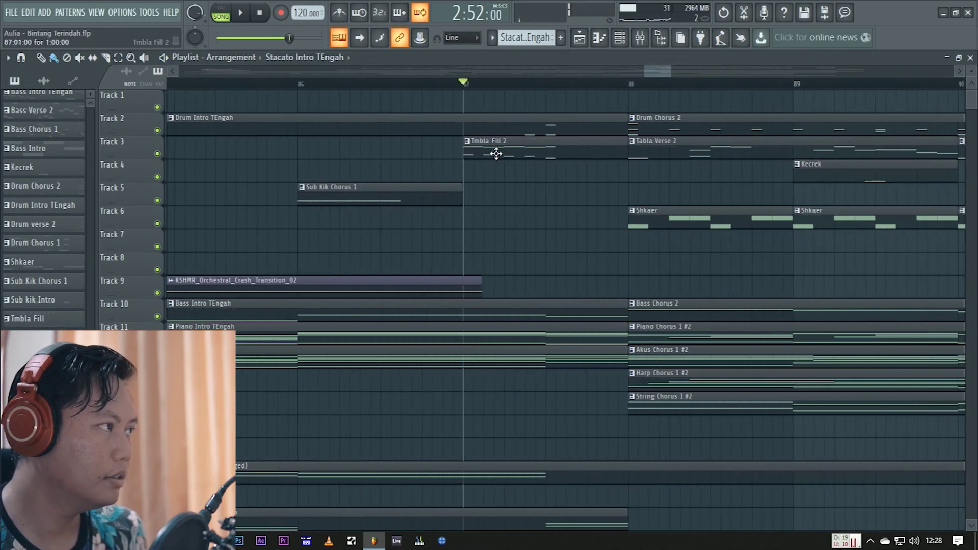
double_click(533, 149)
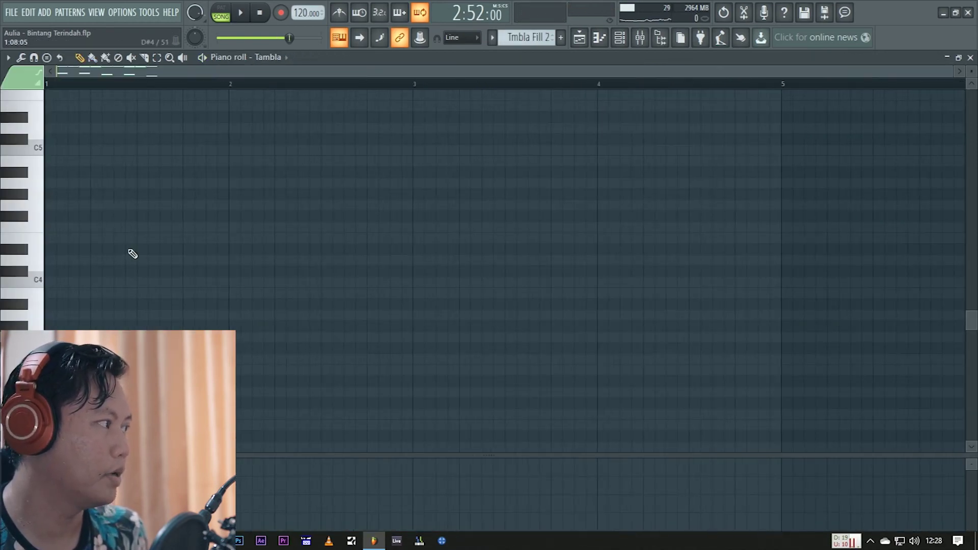
scroll(59, 188, up, 5)
drag(53, 204, 94, 203)
click(202, 58)
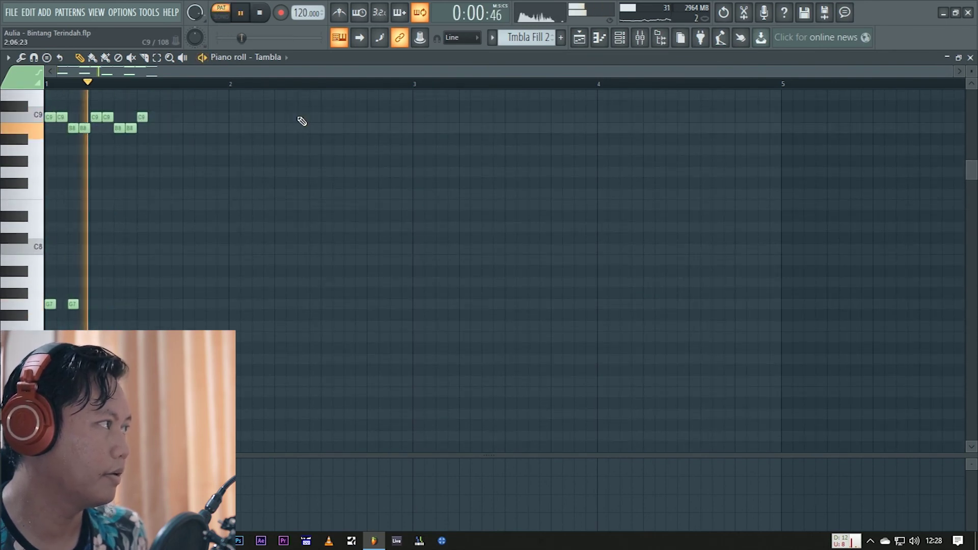
click(583, 39)
key(space)
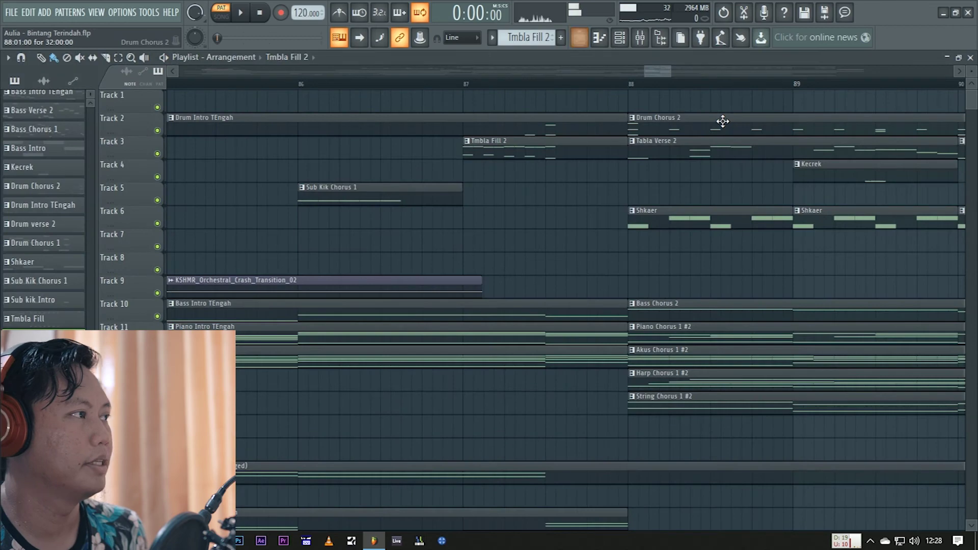
Audition the Tabla Verse 2 clip at bar 88 and compare its placement with the earlier verse section
click(477, 86)
scroll(407, 196, down, 2)
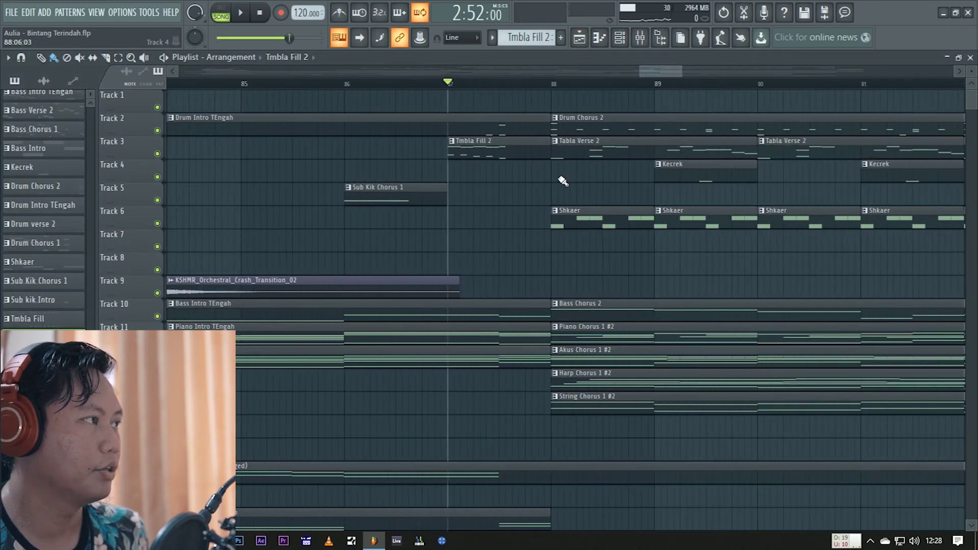
scroll(563, 181, right, 2)
scroll(665, 179, down, 2)
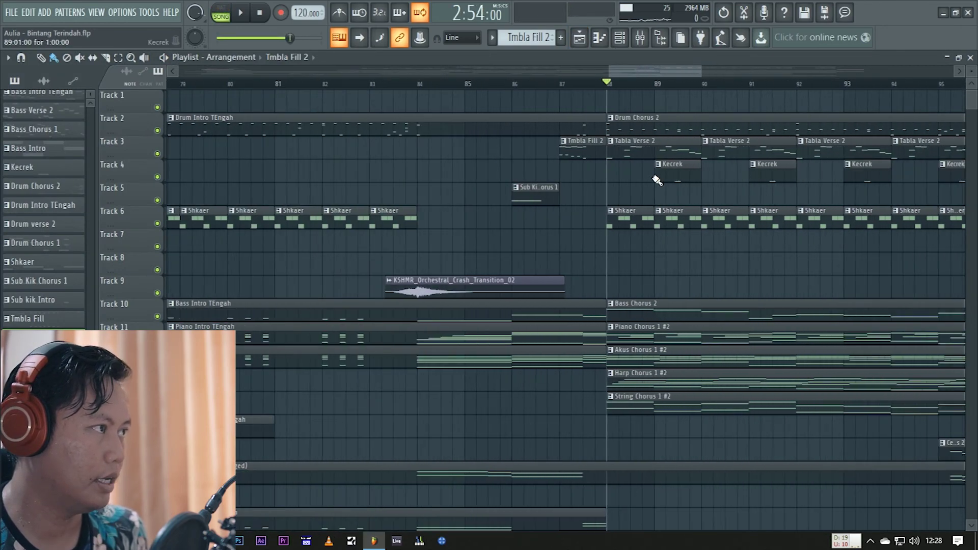
scroll(644, 168, up, 2)
drag(564, 151, 606, 151)
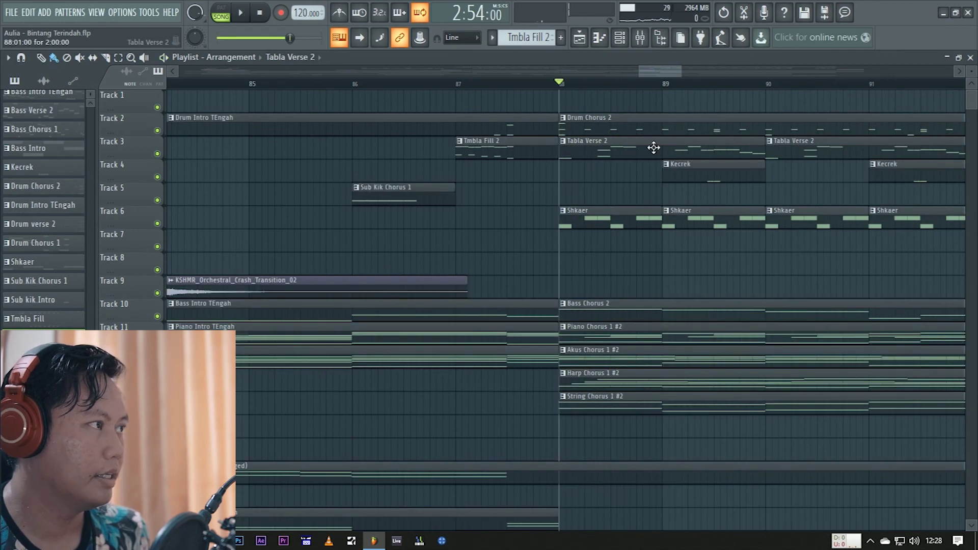
scroll(635, 163, down, 5)
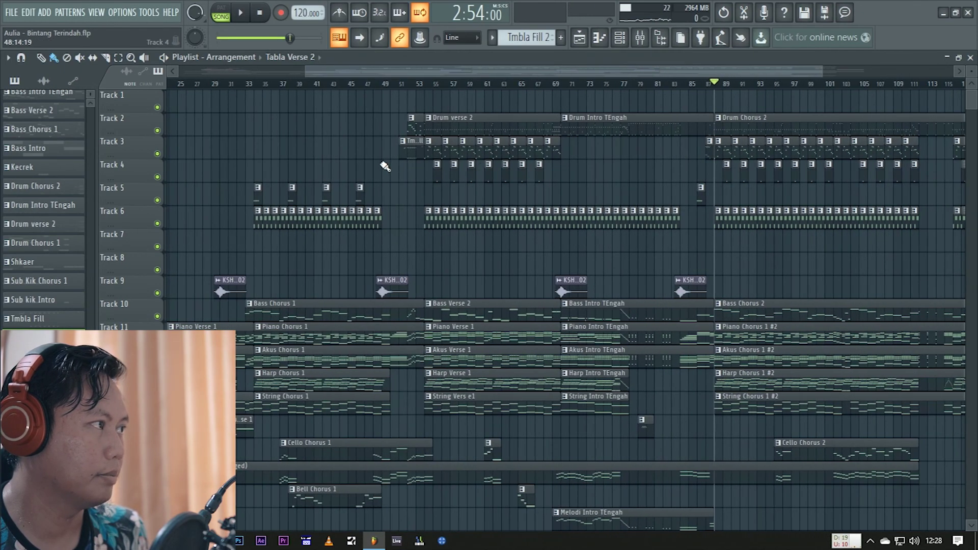
scroll(698, 185, up, 5)
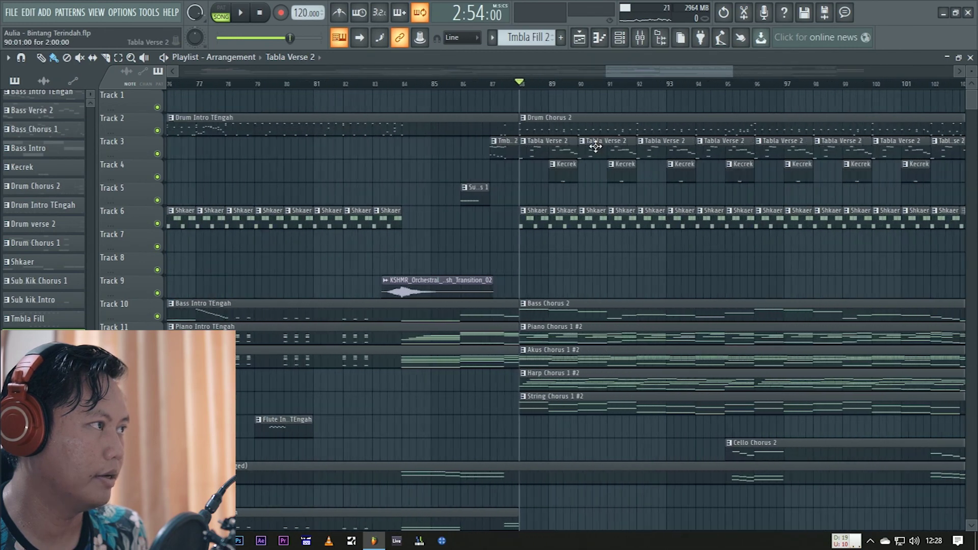
Audition the Drum Chorus 2 clip on its own from bar 88 and stop playback
drag(511, 127, 513, 123)
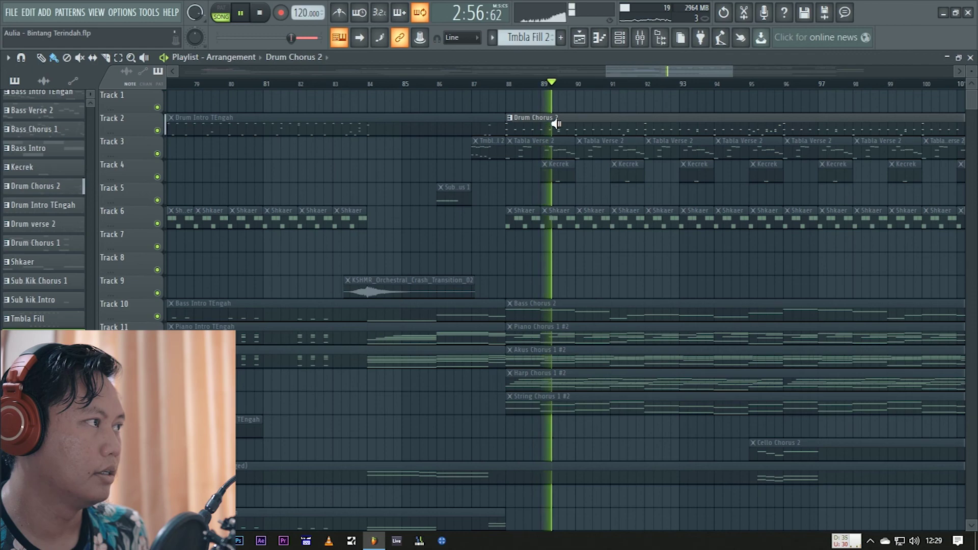
drag(554, 124, 555, 125)
scroll(611, 170, down, 4)
scroll(593, 176, up, 2)
scroll(535, 191, up, 3)
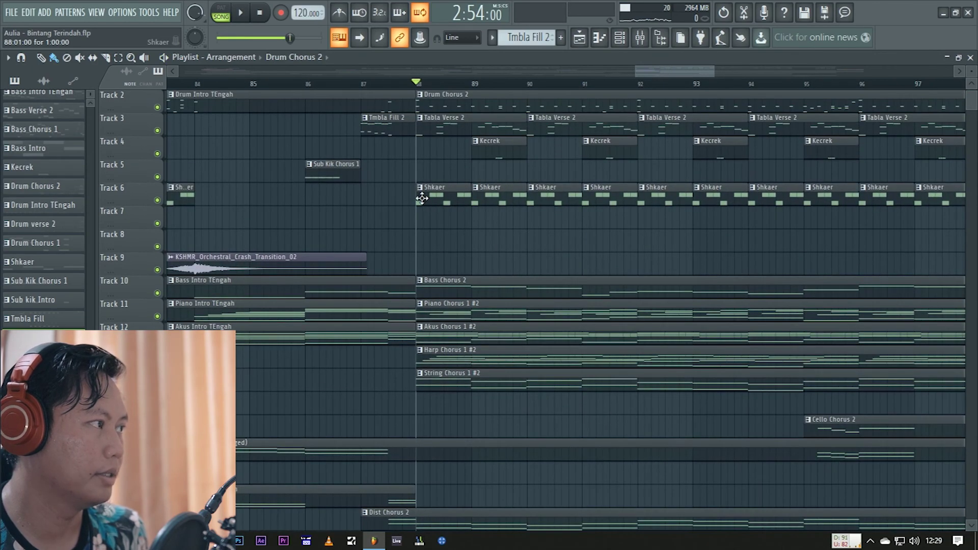
Open the Dist Chorus 2 clip starting at bar 87 in the Piano roll to inspect its guitar dist notes
scroll(474, 229, down, 2)
scroll(473, 227, down, 4)
scroll(475, 219, down, 3)
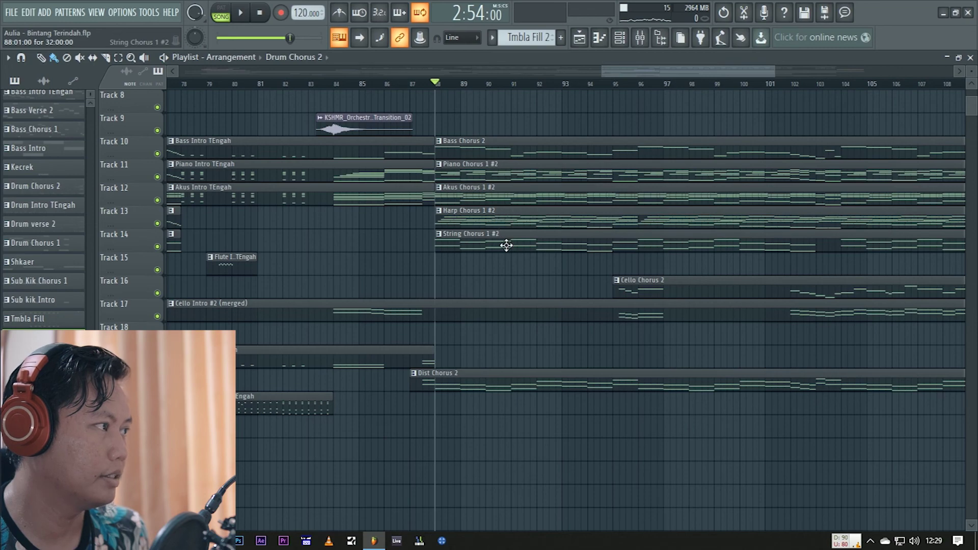
scroll(505, 246, down, 3)
scroll(459, 406, down, 2)
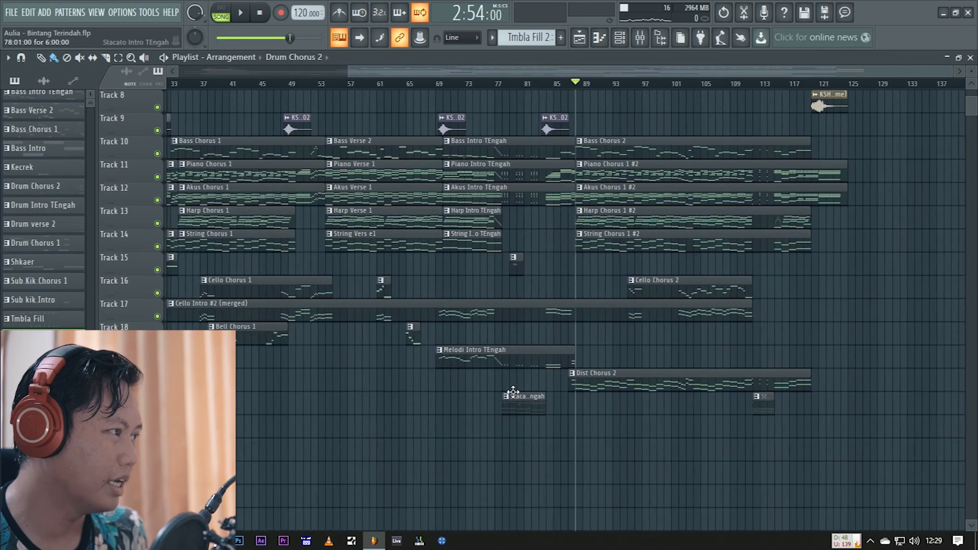
scroll(709, 410, up, 6)
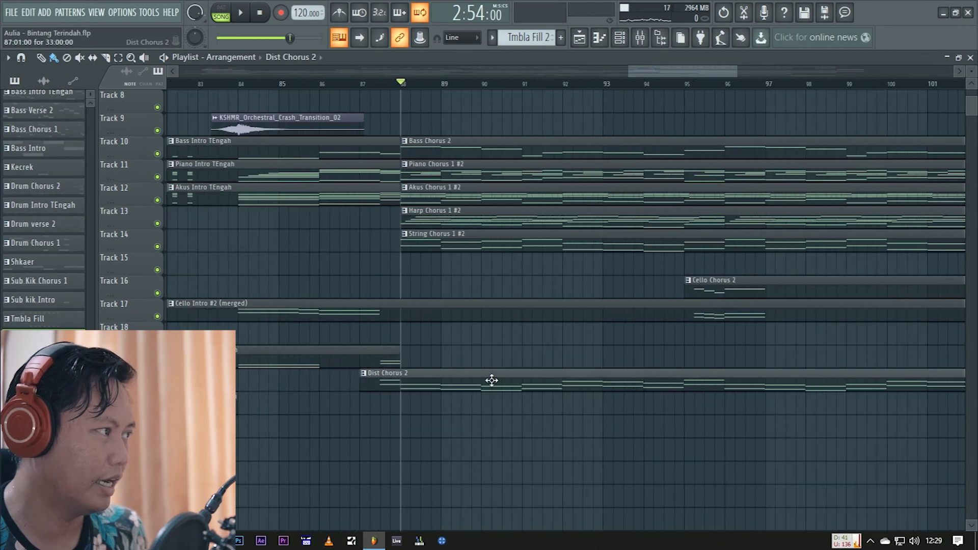
double_click(491, 380)
scroll(134, 232, down, 8)
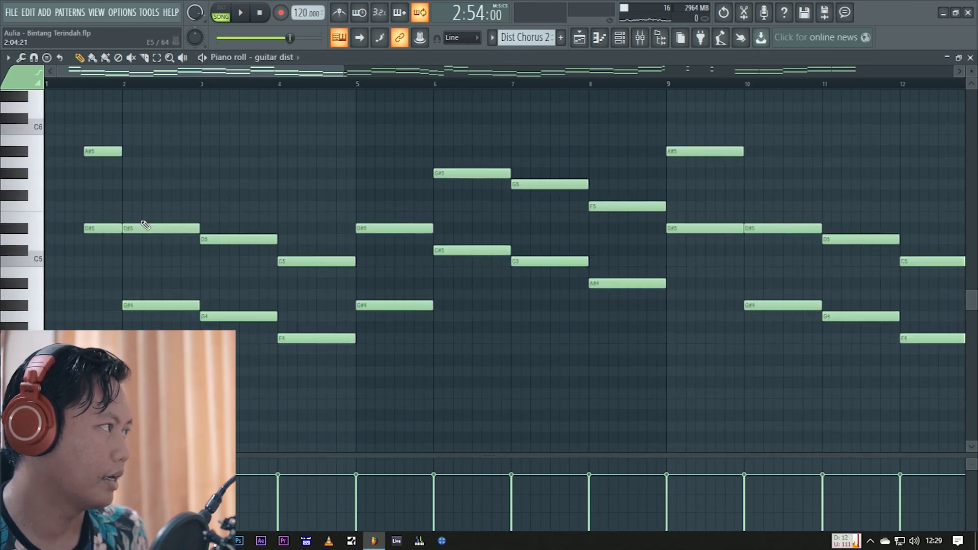
scroll(137, 216, down, 1)
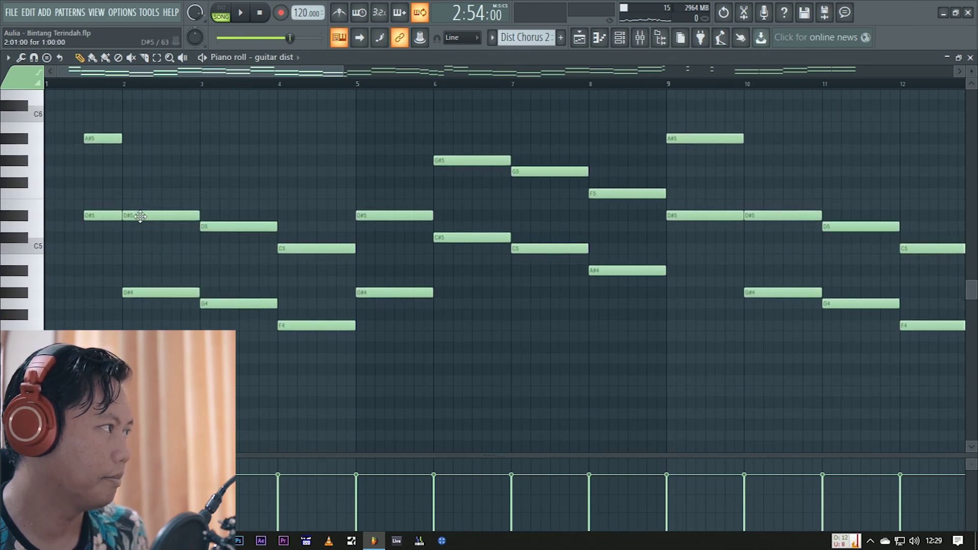
Audition the distorted guitar notes of Dist Chorus 2 from bar 1 onward and return to the Playlist
alt+right_click(105, 169)
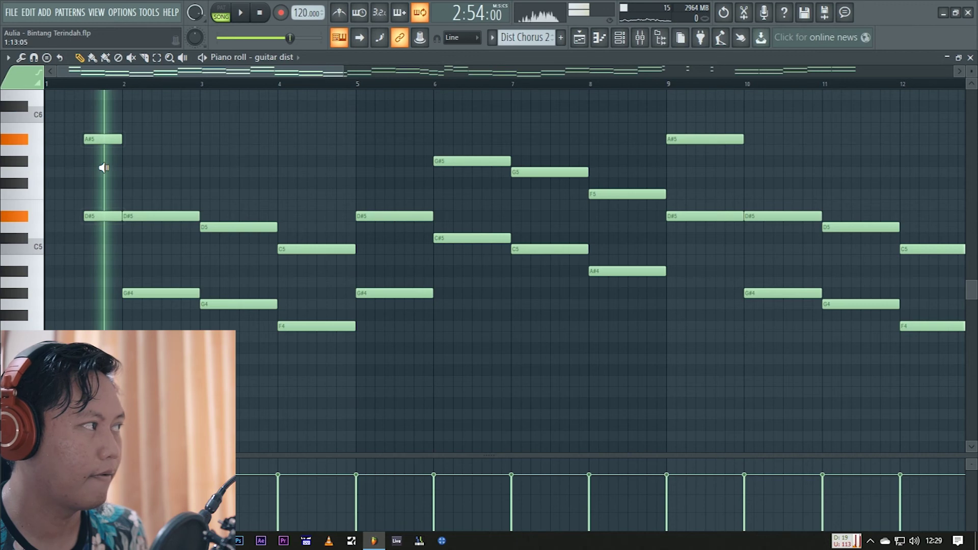
drag(126, 173, 694, 178)
scroll(275, 209, down, 4)
scroll(87, 214, up, 5)
scroll(87, 214, up, 2)
click(145, 177)
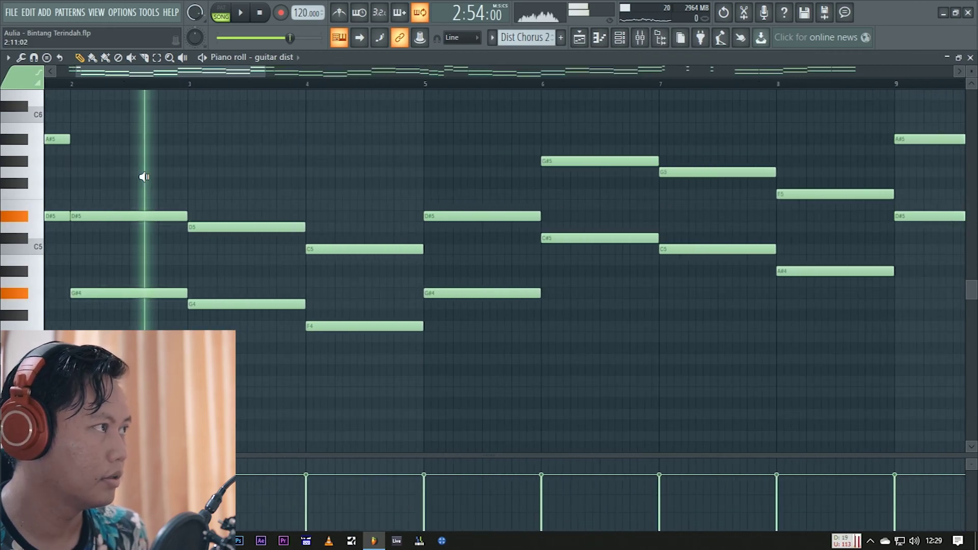
click(579, 37)
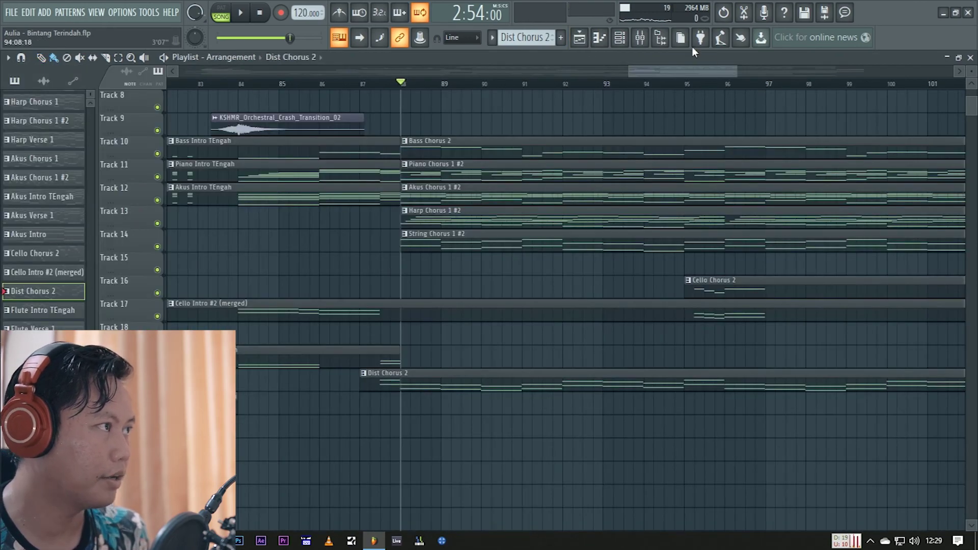
Show the guitar dist channel's Slayer instrument from the Channel rack and close it again
key(F6)
click(125, 326)
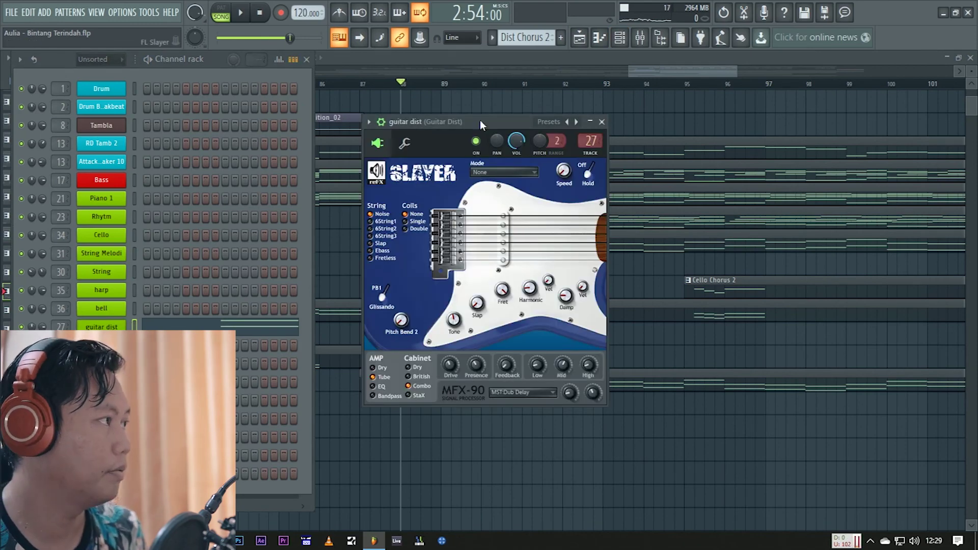
right_click(690, 121)
Select the opening bars of the second chorus from bar 88 to 92, play them, stop and clear the selection
scroll(372, 271, down, 4)
scroll(654, 270, down, 3)
scroll(746, 252, up, 8)
scroll(701, 100, up, 2)
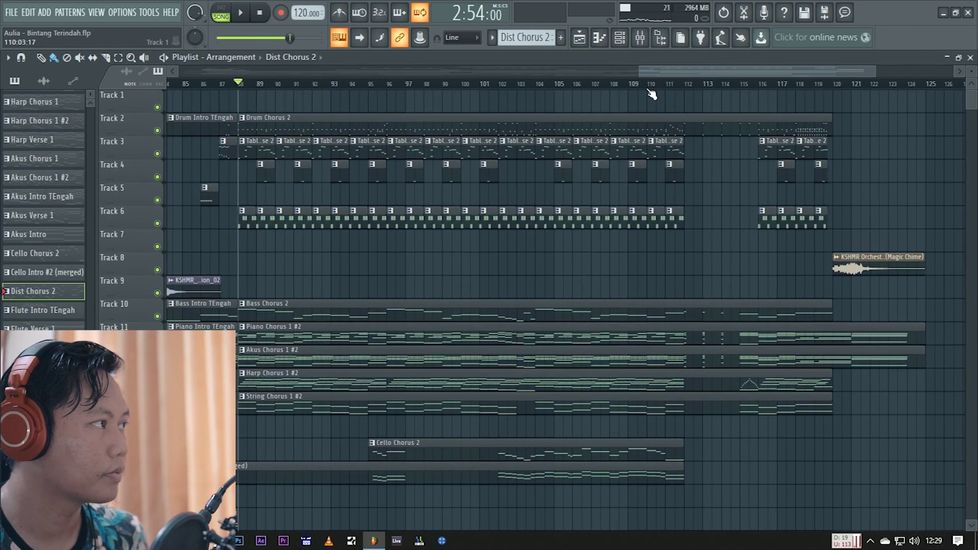
drag(243, 85, 326, 87)
key(space)
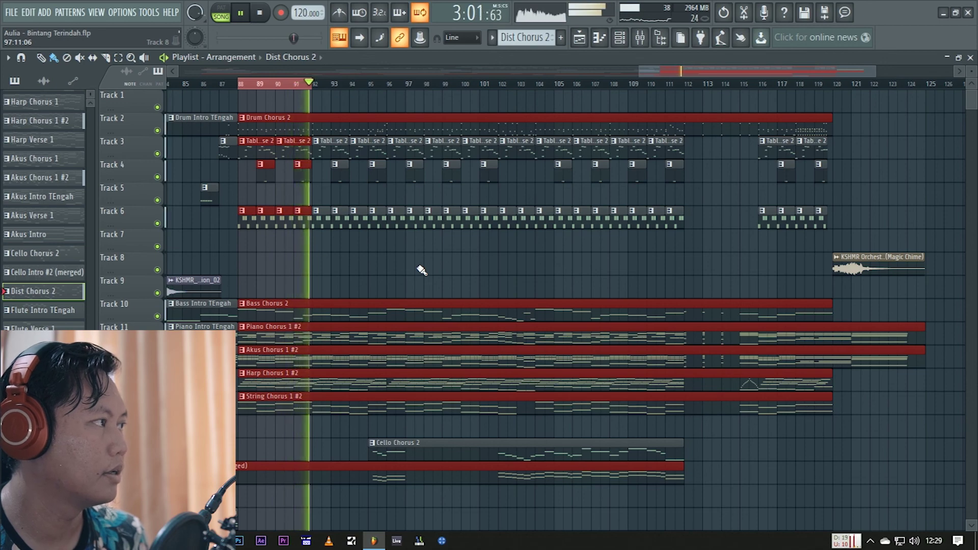
key(space)
ctrl+click(347, 86)
Play the break at the end of the second chorus from just before bar 112 and stop playback
scroll(519, 157, down, 5)
scroll(707, 145, up, 1)
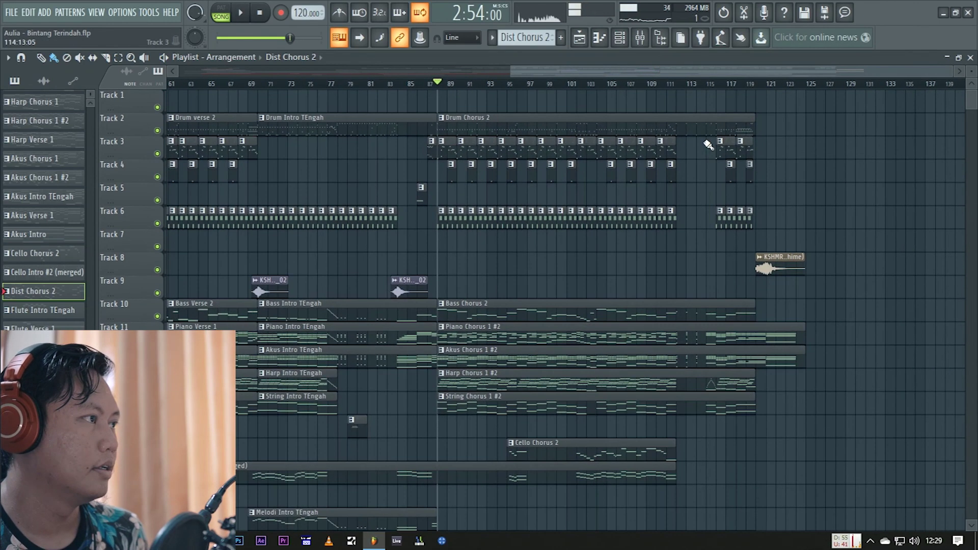
scroll(664, 227, up, 6)
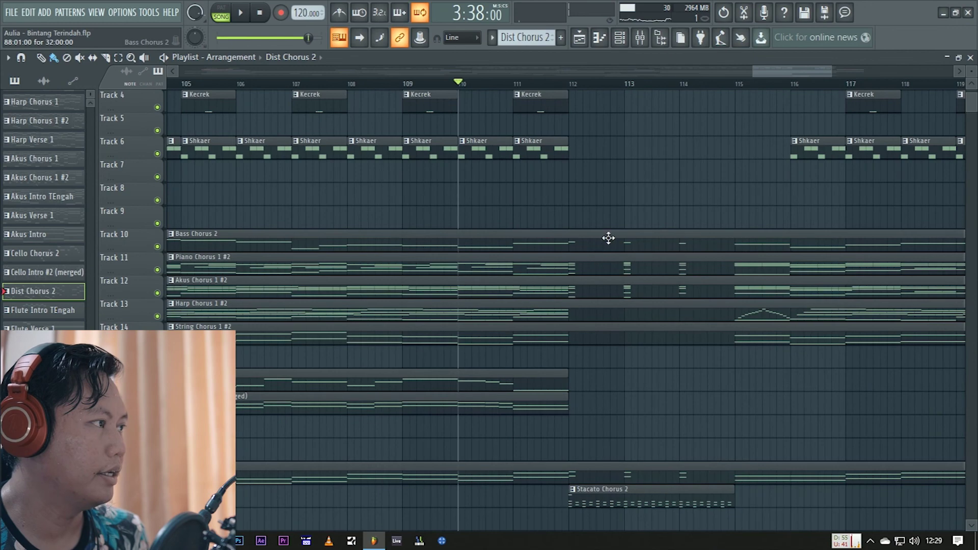
scroll(578, 86, left, 1)
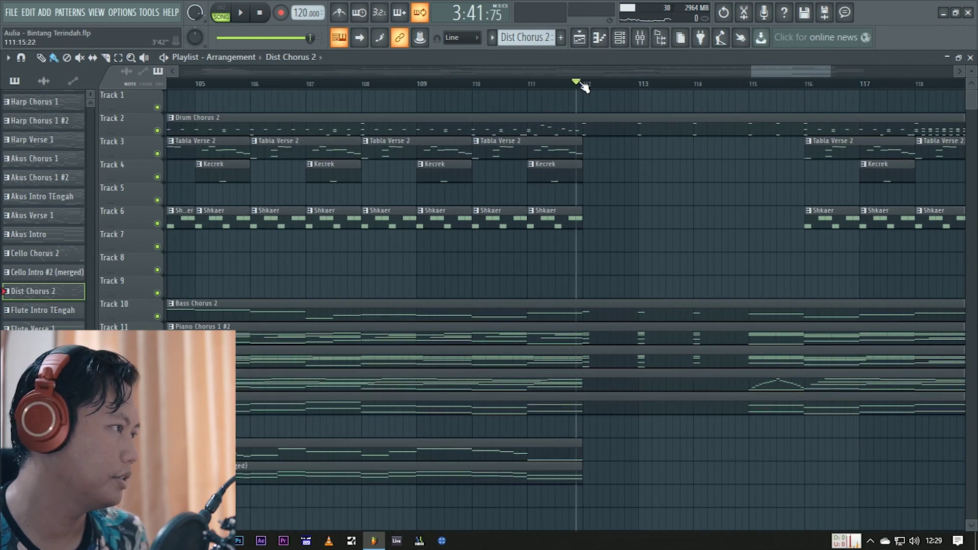
key(space)
scroll(510, 236, down, 2)
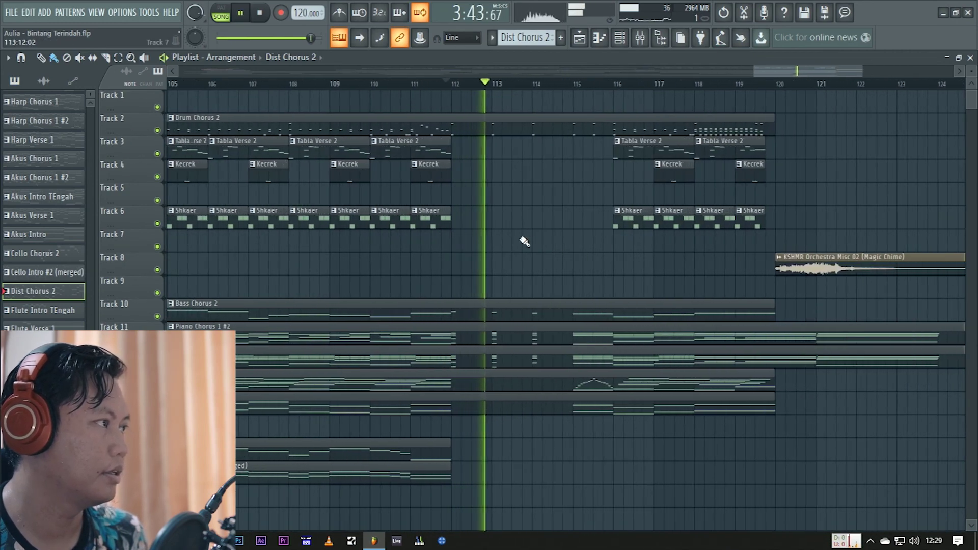
scroll(524, 241, down, 5)
key(space)
Open the Stacato Chorus 2 clip at bar 112, audition its notes in the Piano roll and return to the Playlist
double_click(491, 339)
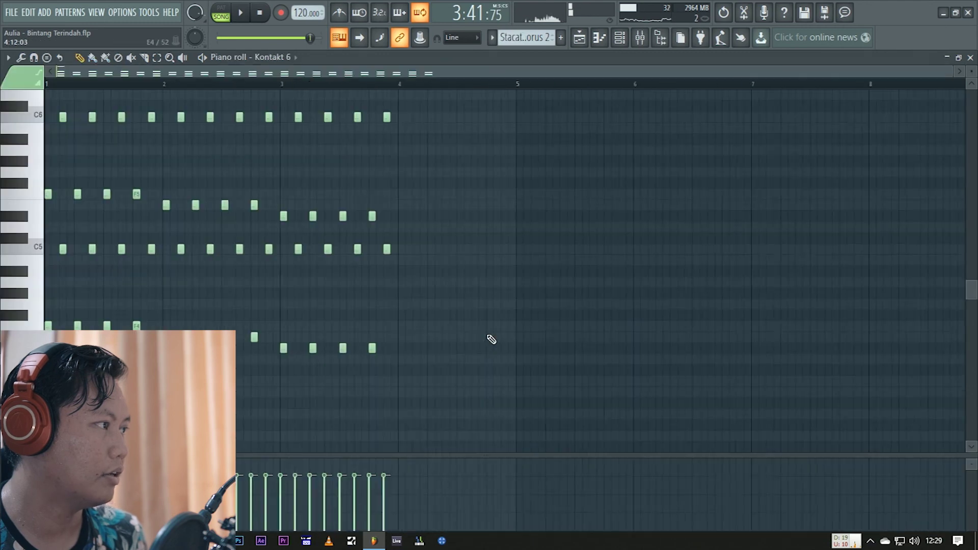
scroll(113, 221, up, 4)
mouse_move(50, 225)
mouse_down()
mouse_move(265, 181)
mouse_move(594, 184)
mouse_move(770, 172)
mouse_up()
click(579, 37)
Open the Bass Chorus 2 clip in the Piano roll and audition the short bass hits from bar 24 to 28
scroll(498, 214, up, 8)
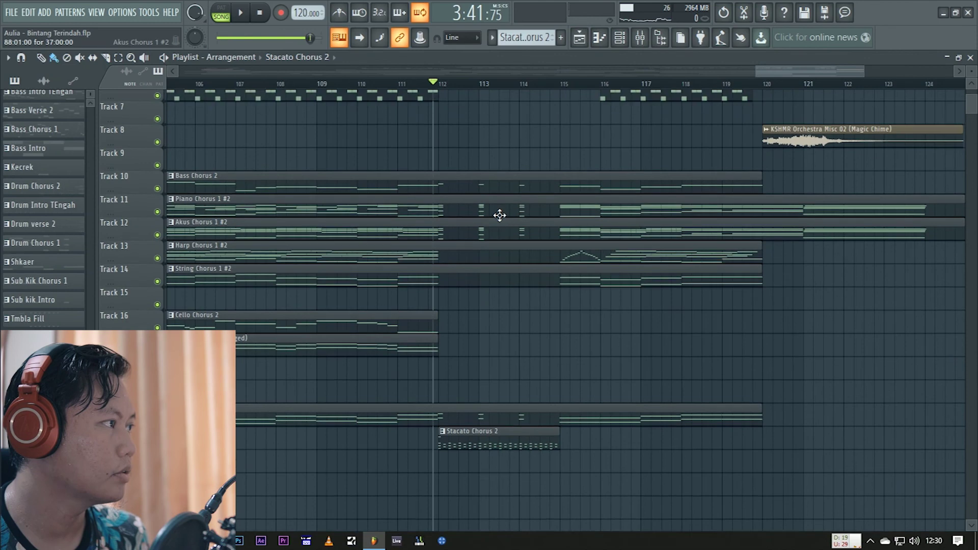
double_click(460, 248)
scroll(615, 292, down, 3)
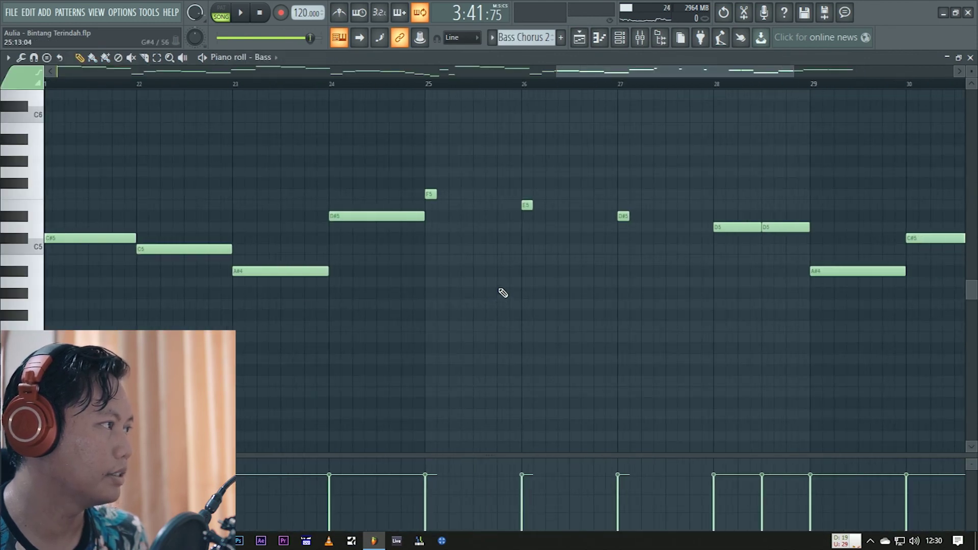
scroll(496, 296, up, 3)
drag(335, 247, 337, 246)
scroll(475, 273, down, 3)
scroll(438, 258, up, 2)
click(439, 257)
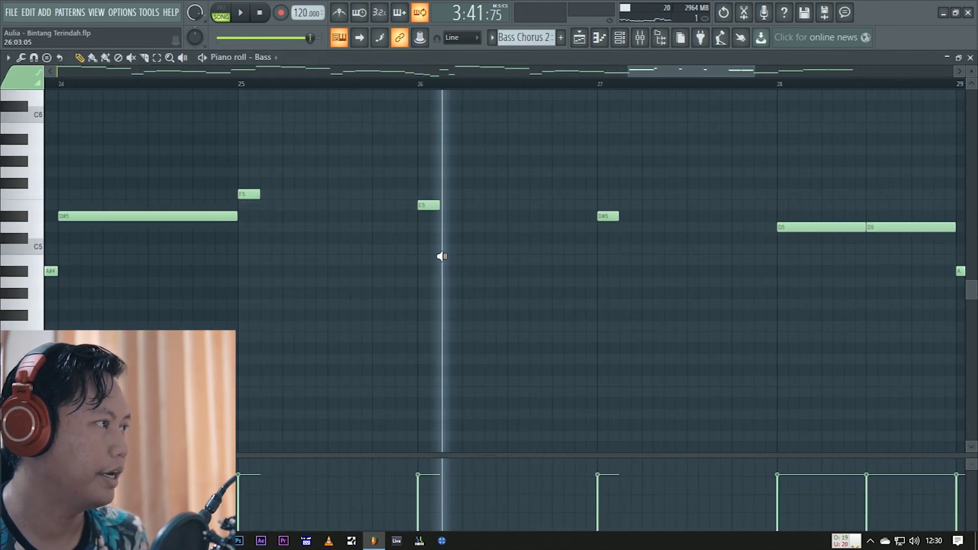
click(607, 251)
click(800, 271)
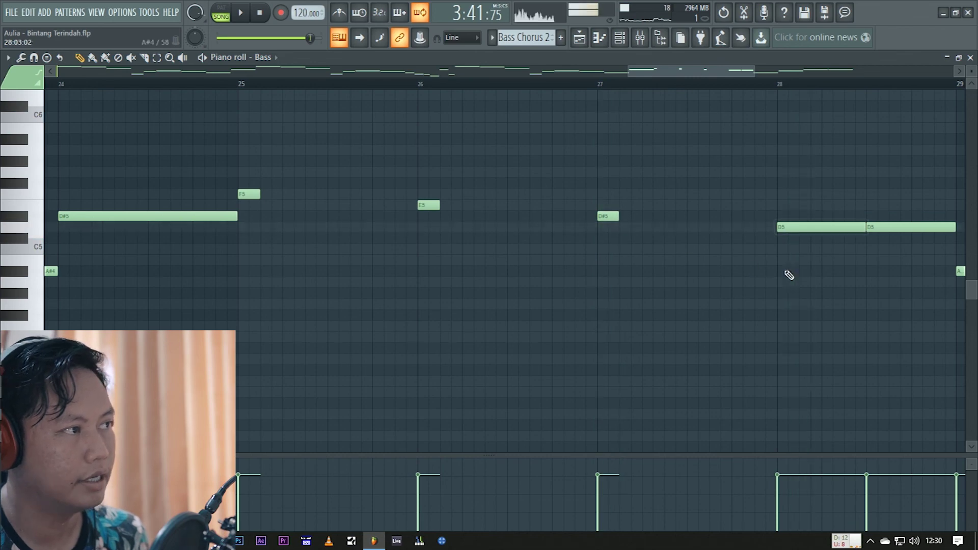
Audition the closing bass notes of Bass Chorus 2 after bar 28 and return to the Playlist
scroll(784, 275, down, 3)
click(654, 275)
mouse_move(653, 275)
mouse_down()
mouse_move(714, 284)
mouse_move(829, 261)
mouse_up()
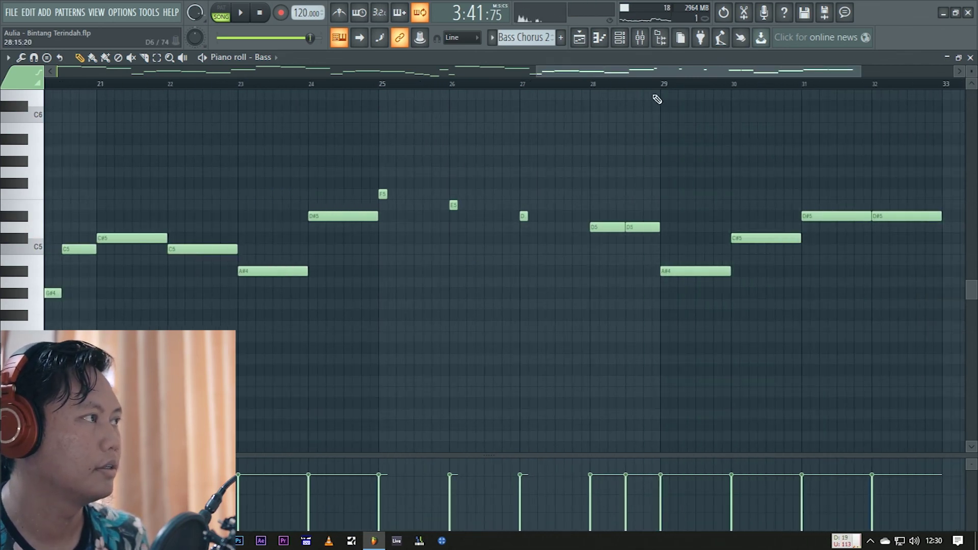
click(590, 39)
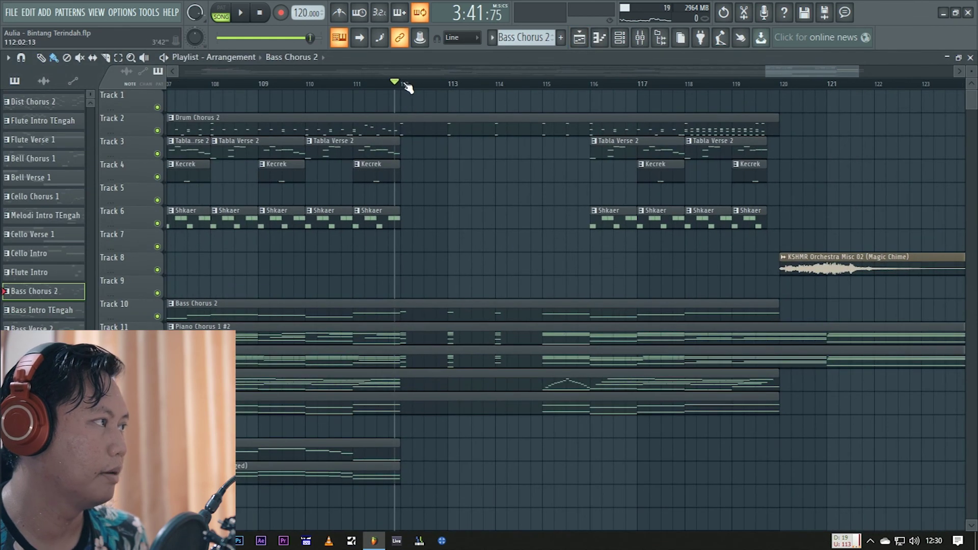
Play the selected break from bar 112 to 115, clear the selection and stop with the playhead at bar 115
drag(403, 85, 542, 129)
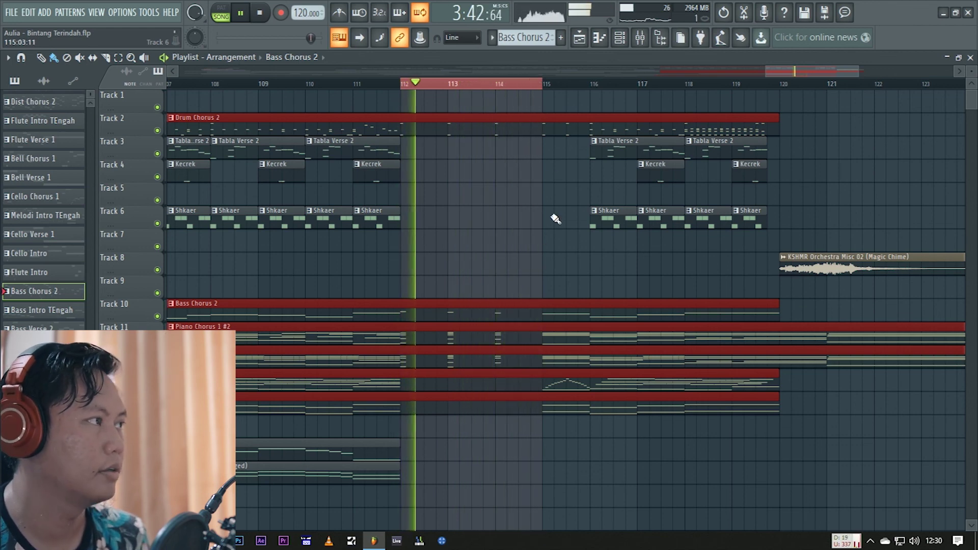
right_click(548, 85)
key(space)
Open the Harp Chorus 1 #2 clip in the Piano roll and audition the rising and falling run at bar 28
scroll(568, 363, up, 3)
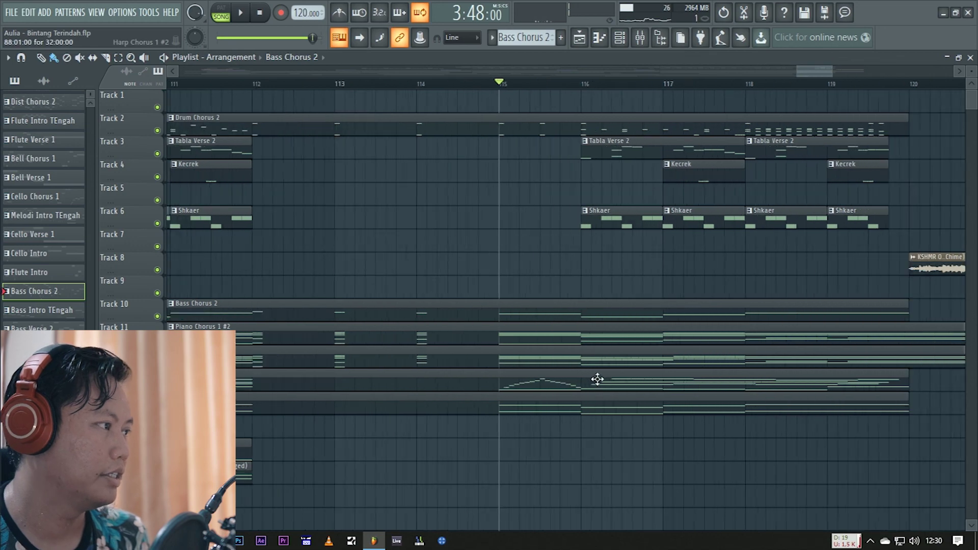
double_click(524, 388)
scroll(809, 198, up, 4)
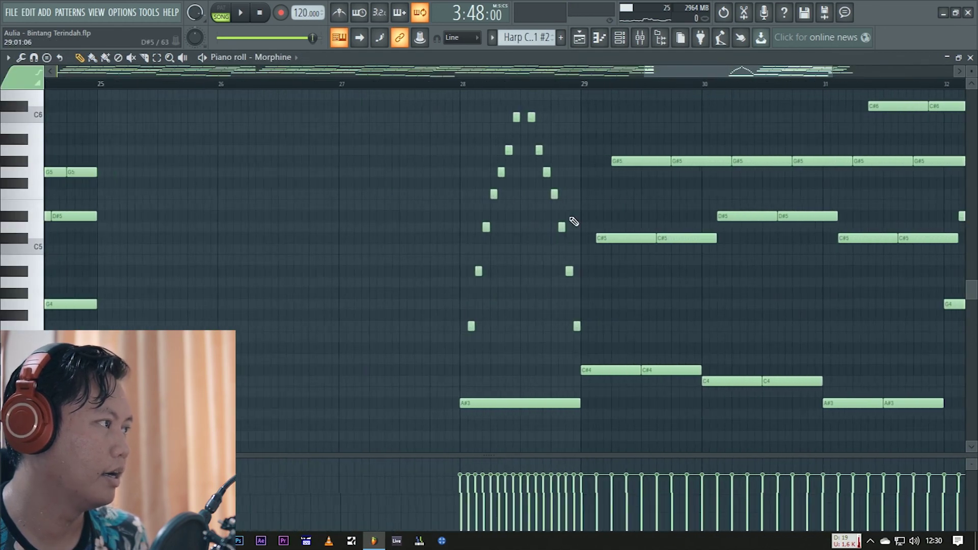
drag(461, 245, 574, 245)
Play the song from bar 115 through the Magic Chime ending, stop playback and show the whole arrangement in the Playlist
key(space)
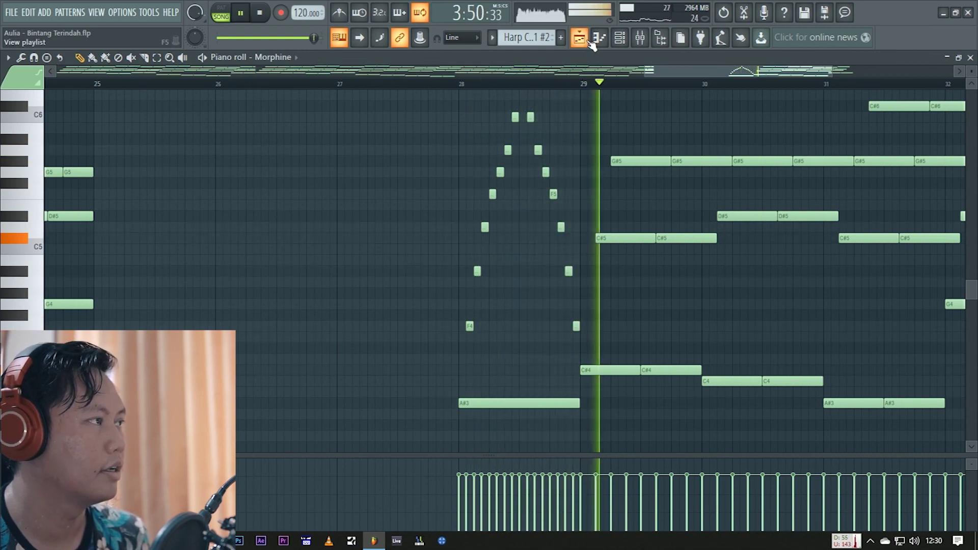
key(F5)
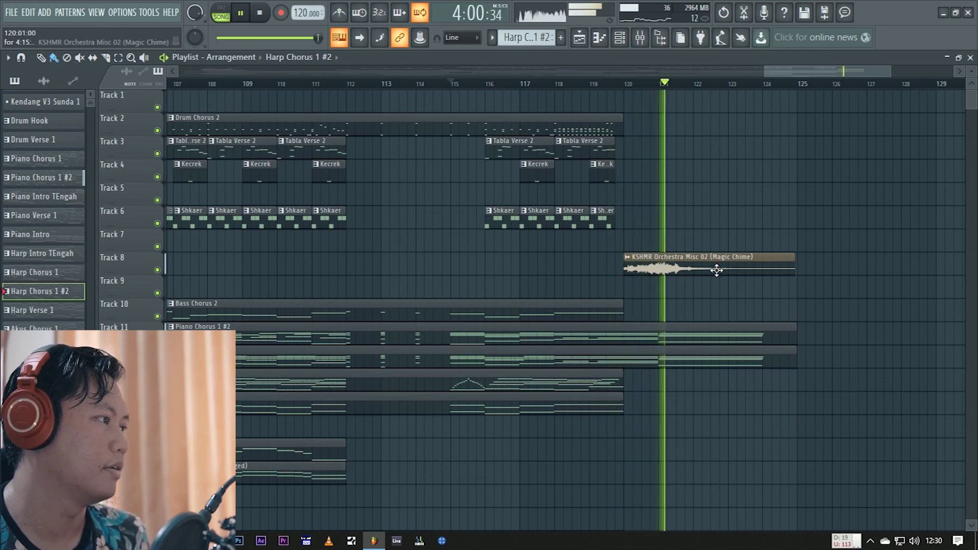
key(space)
scroll(698, 280, down, 6)
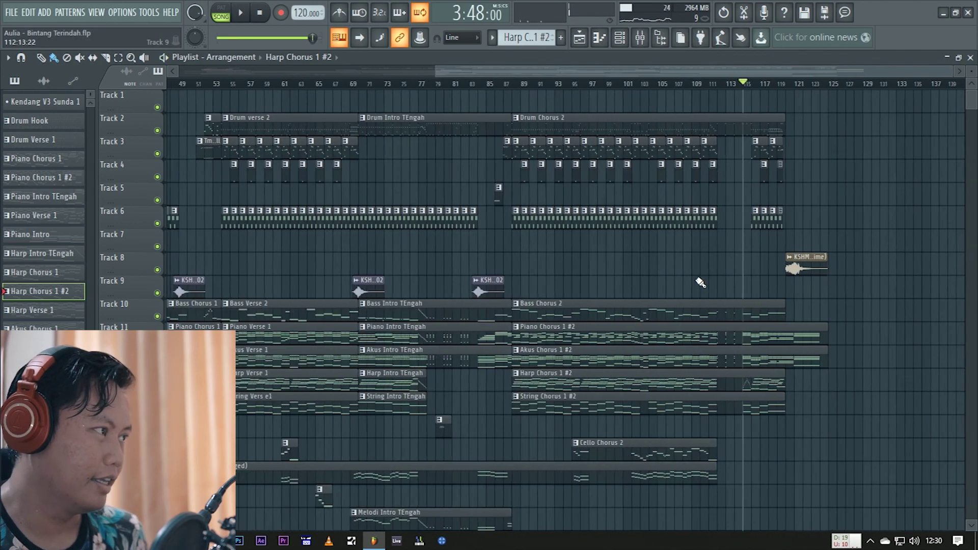
scroll(408, 286, down, 5)
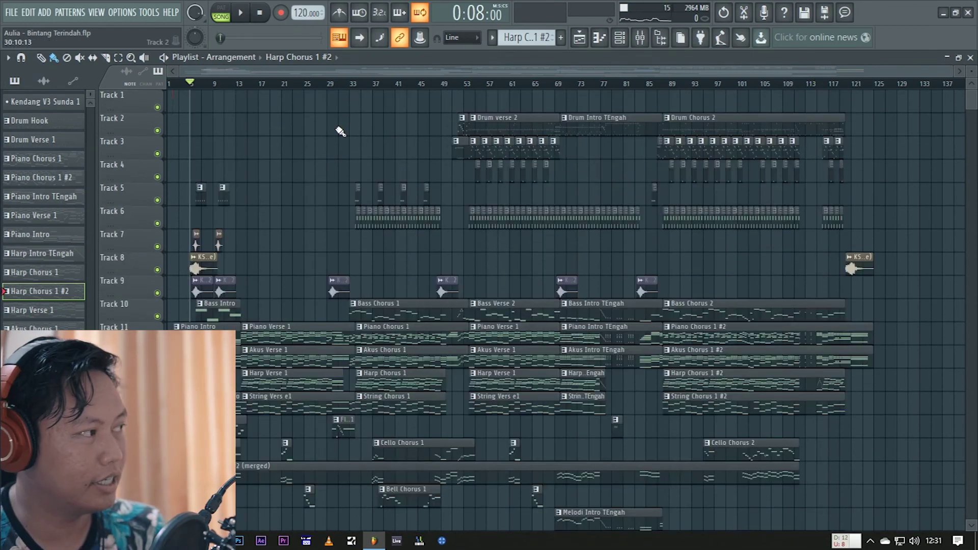